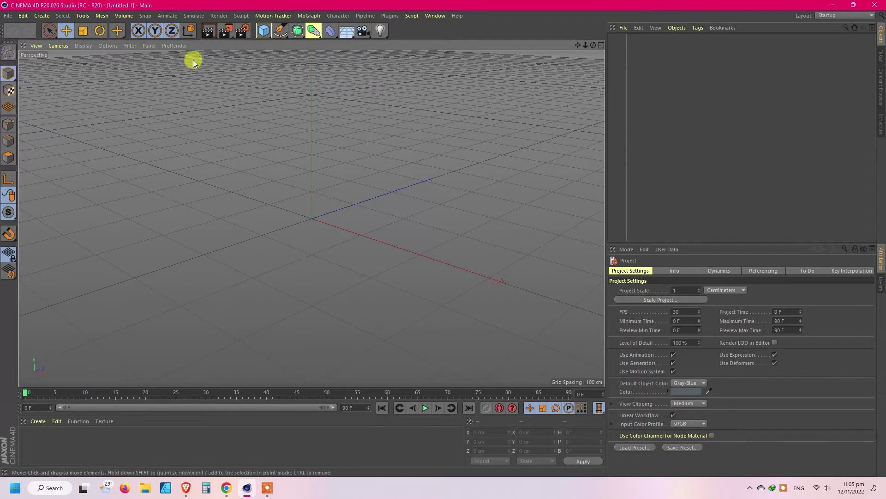
Step: Add a cube sized 40 cm in X, 300 cm in Y and 40 cm in Z as a pillar
left_click(264, 30)
double_click(658, 293)
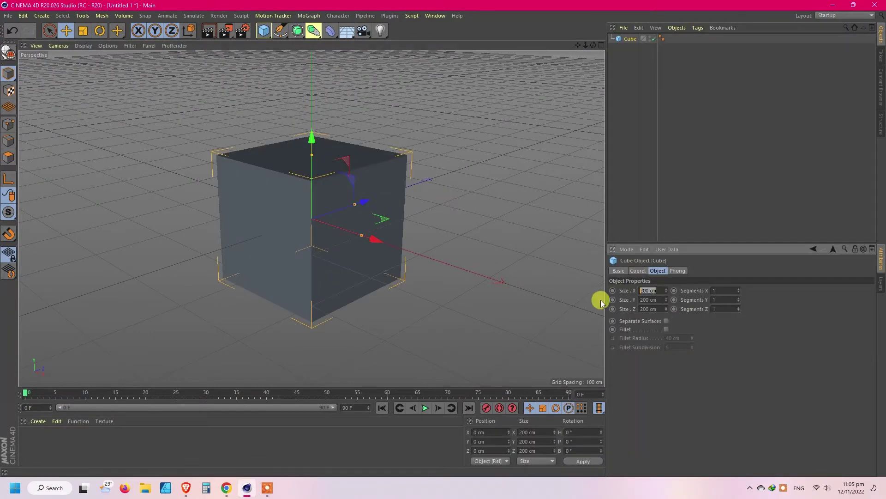
type("40")
key("Tab")
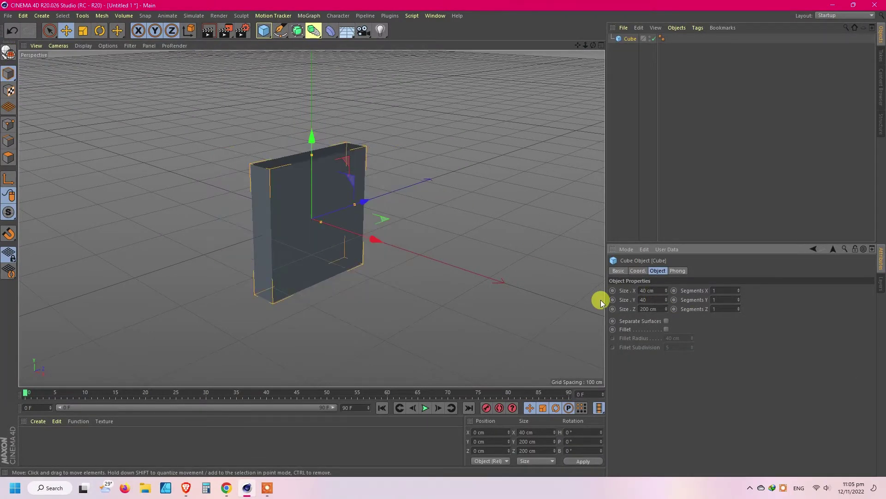
type("40")
key("Tab")
type("40")
key("Tab")
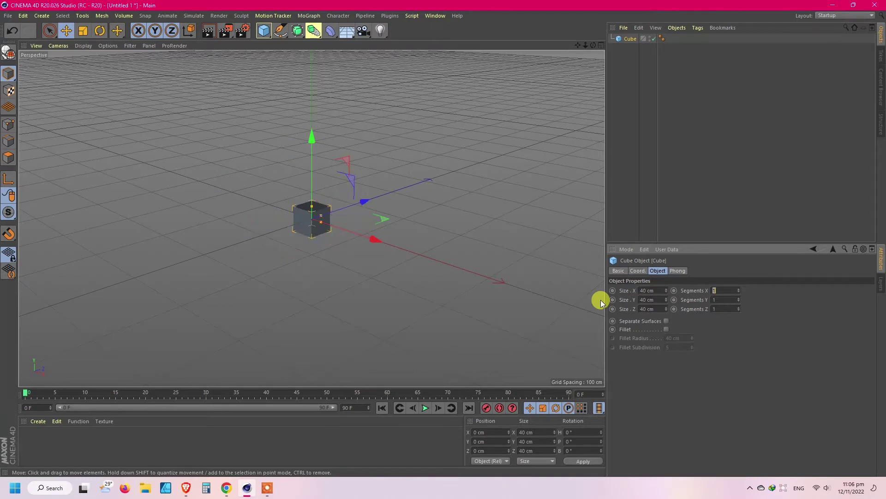
double_click(648, 300)
key("Return")
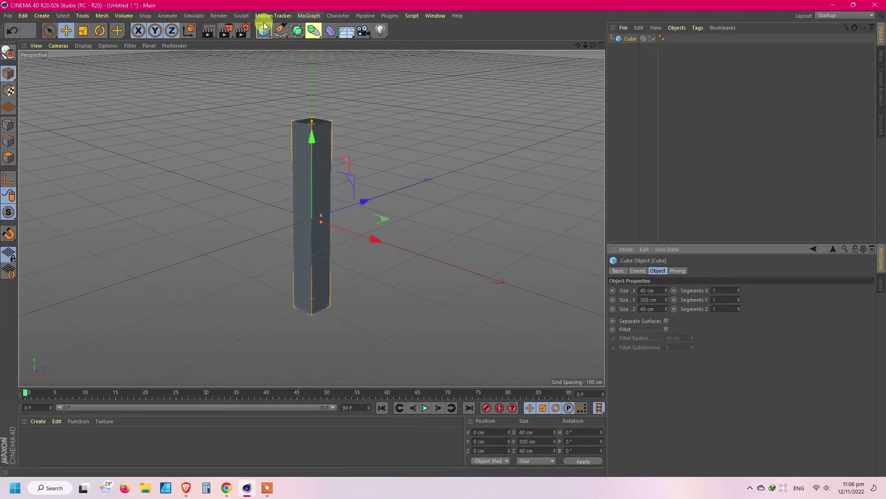
Step: Add a MoGraph Cloner and make the pillar cube its child
left_click(308, 15)
left_click(320, 116)
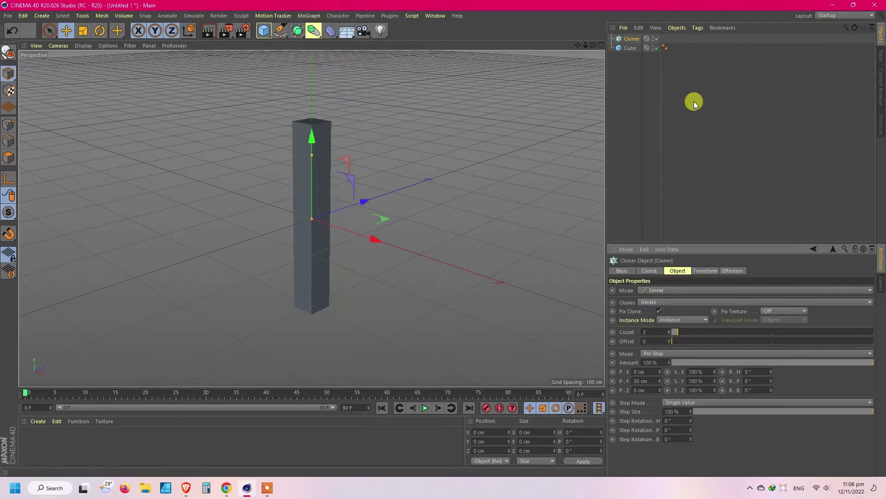
left_click_drag(631, 48, 631, 39)
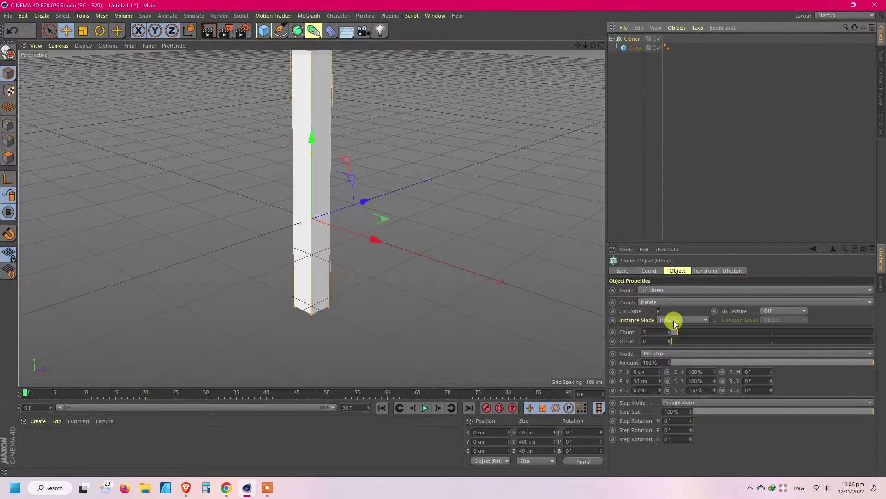
Step: Set the cloner's mode to Grid Array with a Y count of 1
left_click(653, 290)
left_click(659, 316)
left_click_drag(689, 332, 625, 320)
type("1")
key("Return")
Step: Try grid counts of 1 and 4 along X, with 2 clones along Z
left_click(652, 332)
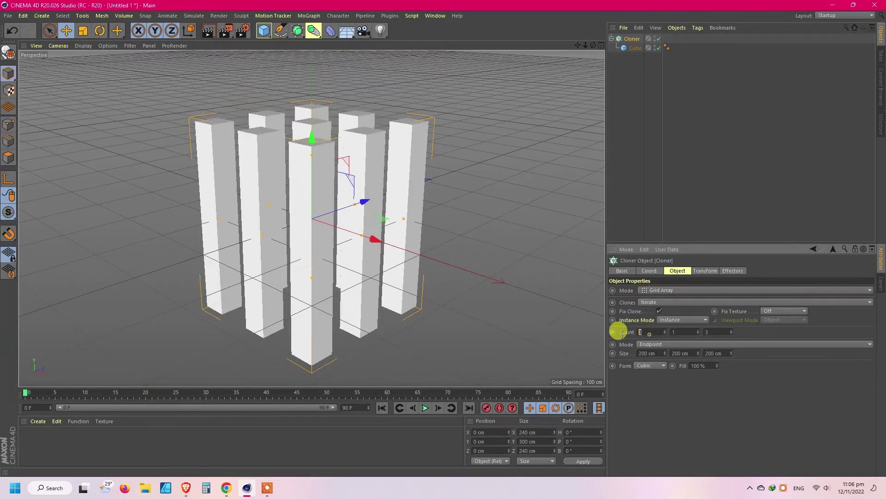
type("1")
key("Return")
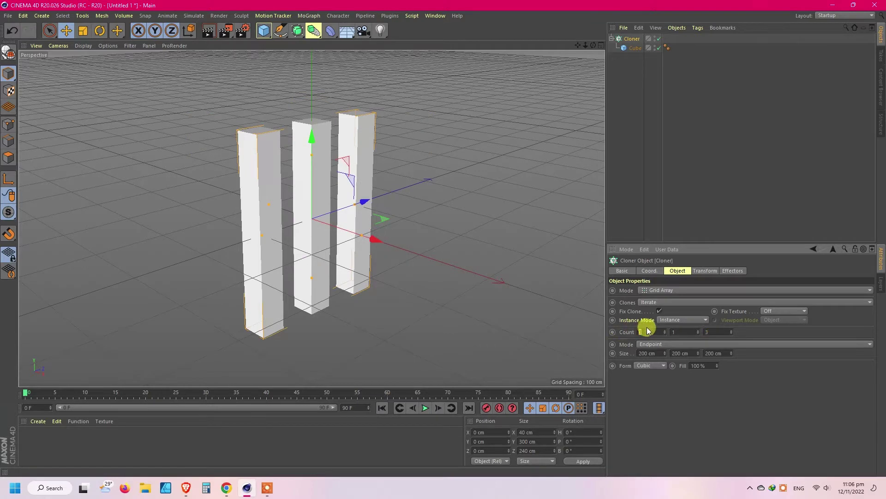
type("4")
left_click(714, 331)
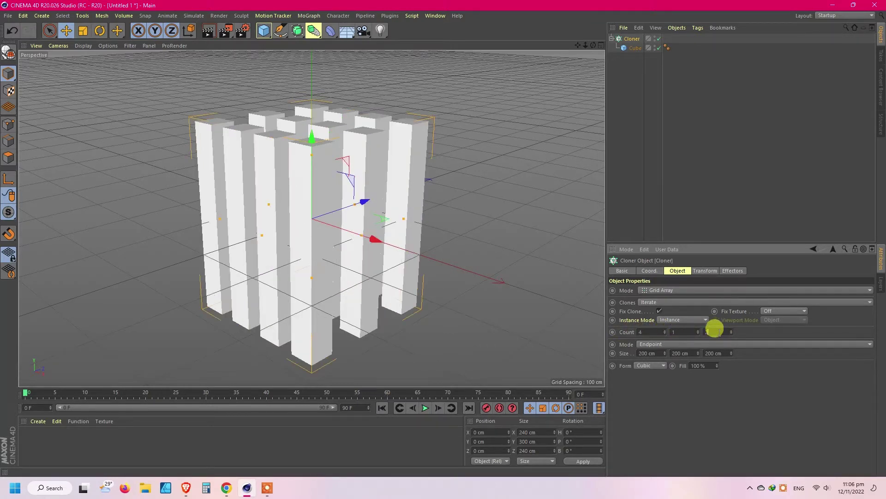
type("2")
key("Return")
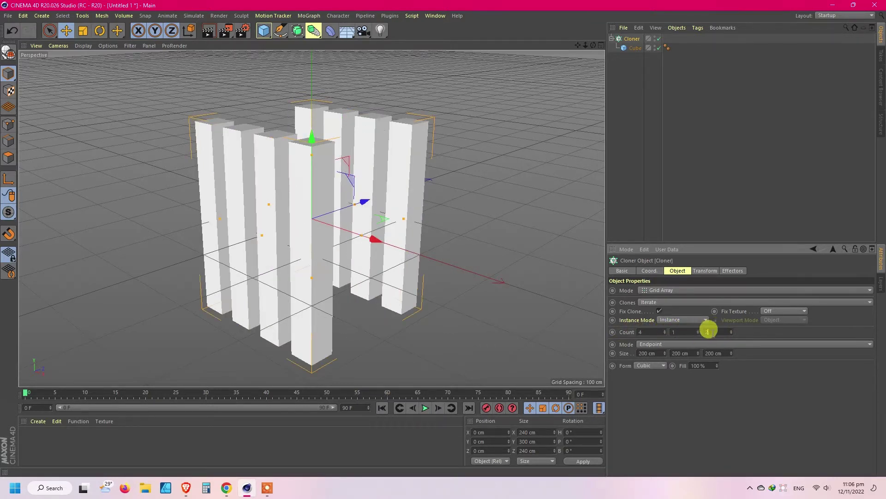
Step: Set the cloner's grid counts to 2 along X and 2 along Z for four corner pillars
left_click_drag(719, 332, 669, 336)
type("1")
key("Return")
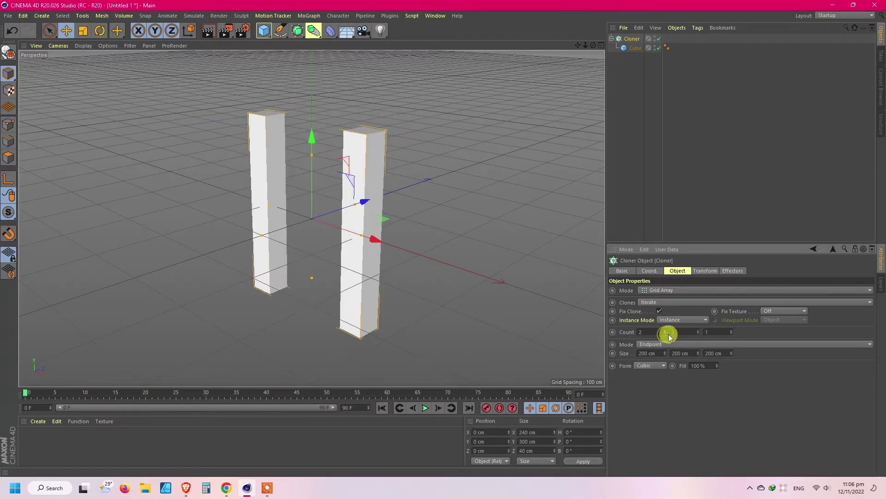
left_click(731, 330)
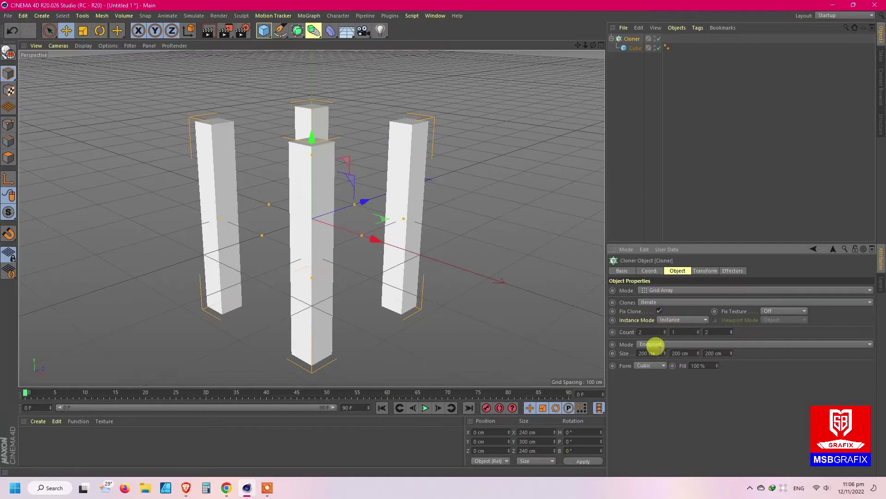
Step: Set the cloner's grid size to 2000 cm in X, 0 cm in Y and 2000 cm in Z
left_click(649, 352)
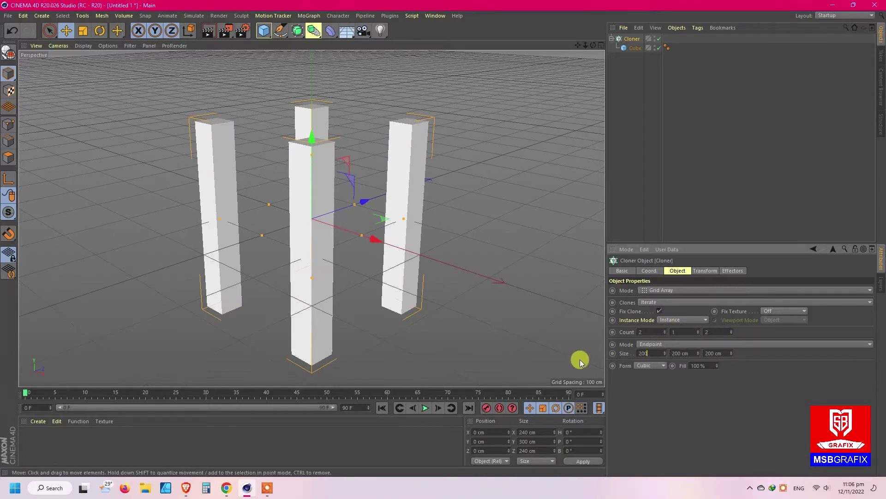
type("2000")
left_click(715, 353)
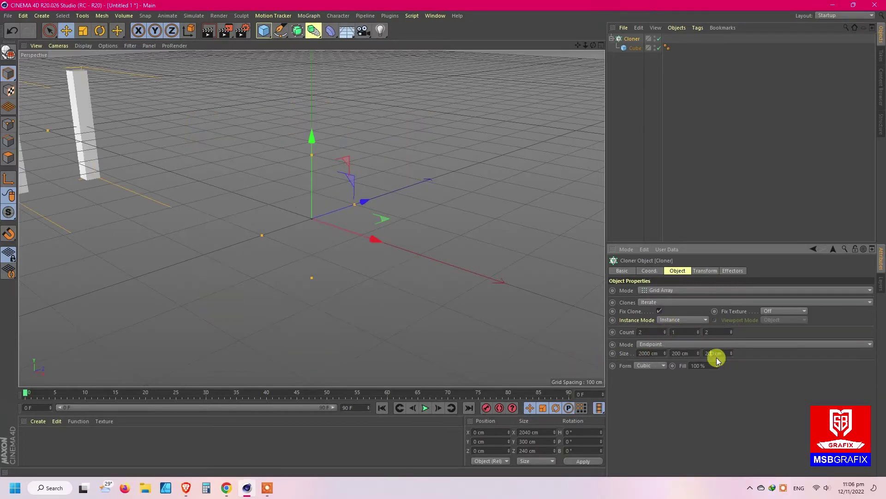
type("2000")
key("Return")
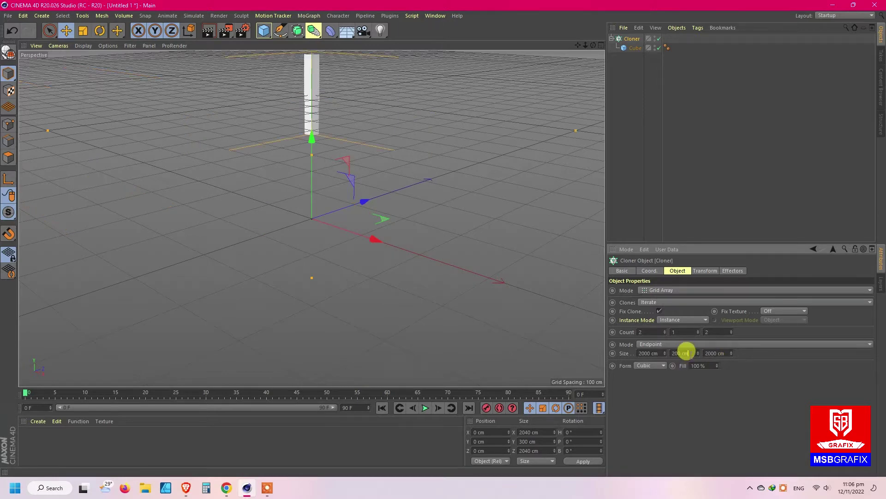
left_click(683, 353)
type("0")
key("Return")
Step: Enable the fillet on the pillar cube and set its radius to 1 cm
left_click_drag(380, 279, 237, 209, "alt")
scroll(237, 208, "down", 8)
scroll(283, 200, "up", 4)
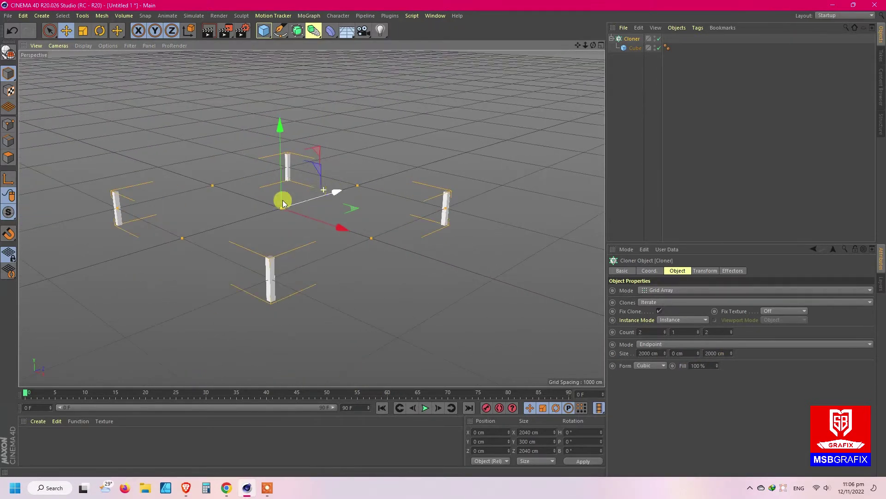
scroll(419, 166, "down", 2)
scroll(403, 170, "down", 1)
left_click(510, 174)
left_click(329, 273)
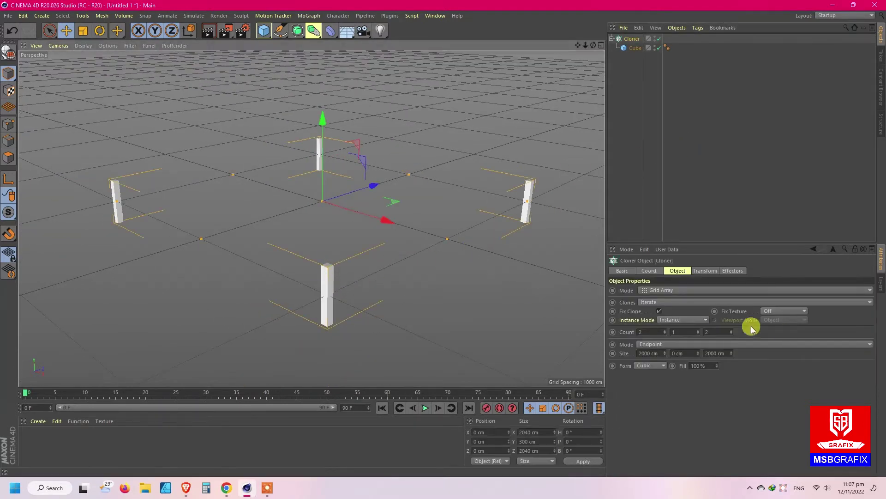
left_click(636, 47)
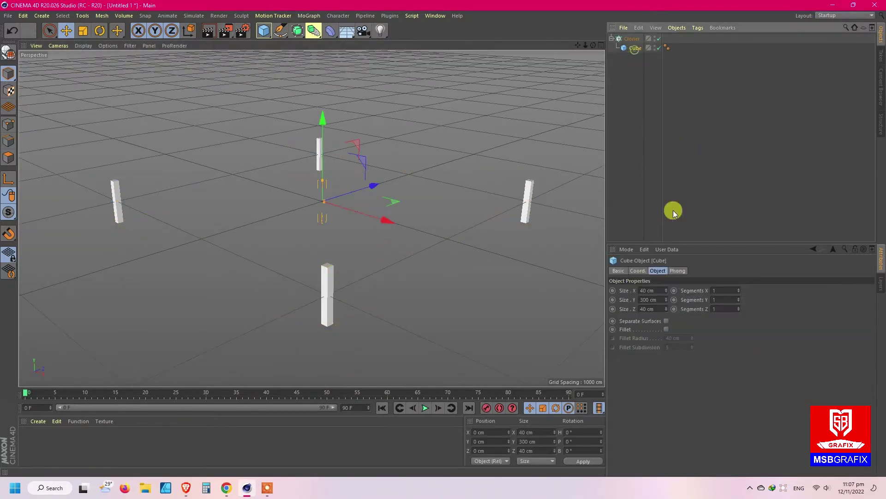
left_click(667, 329)
left_click(683, 337)
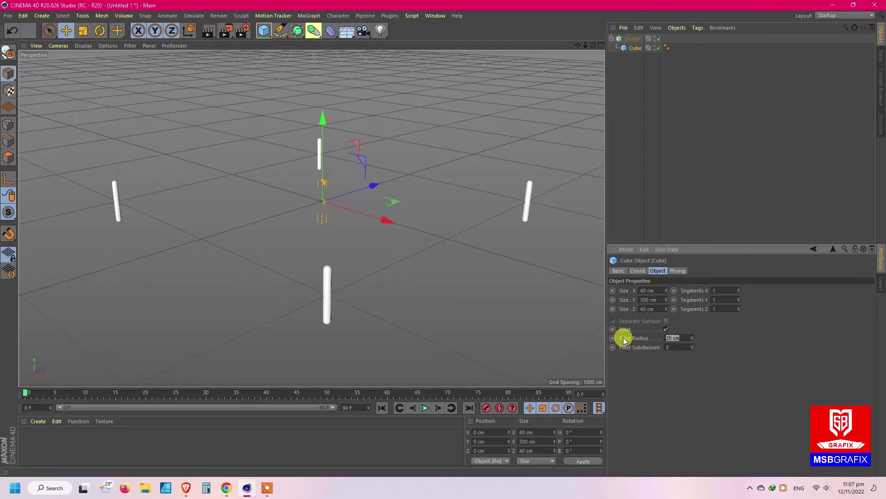
type("1")
key("Return")
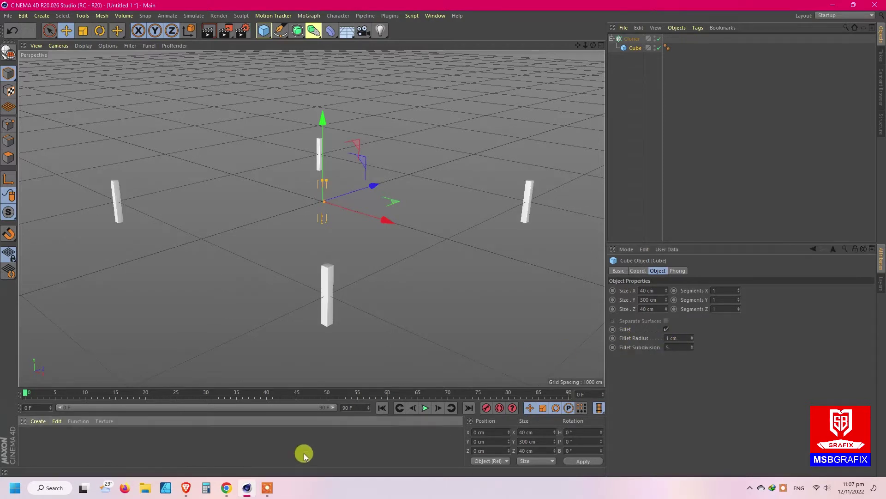
Step: Duplicate the pillar cloner and resize the copy's cube to 2000 cm in X and 40 cm in Y
left_click_drag(631, 39, 627, 60, "ctrl")
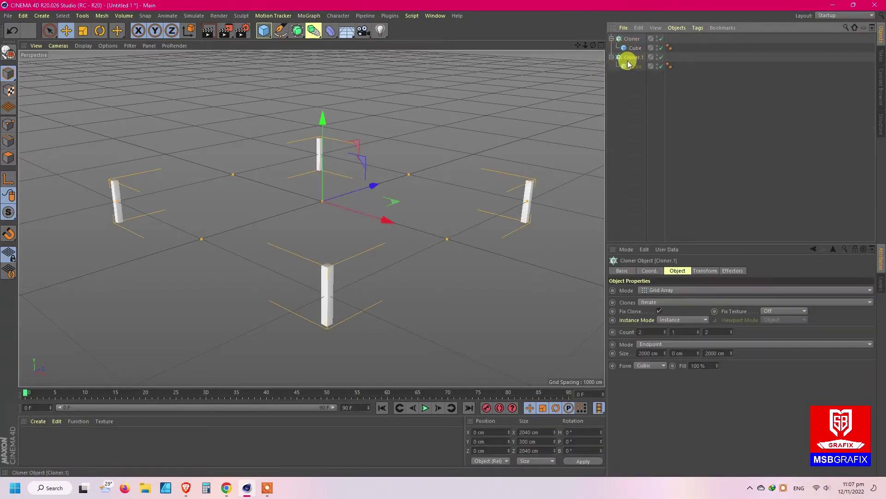
left_click(635, 66)
left_click(647, 290)
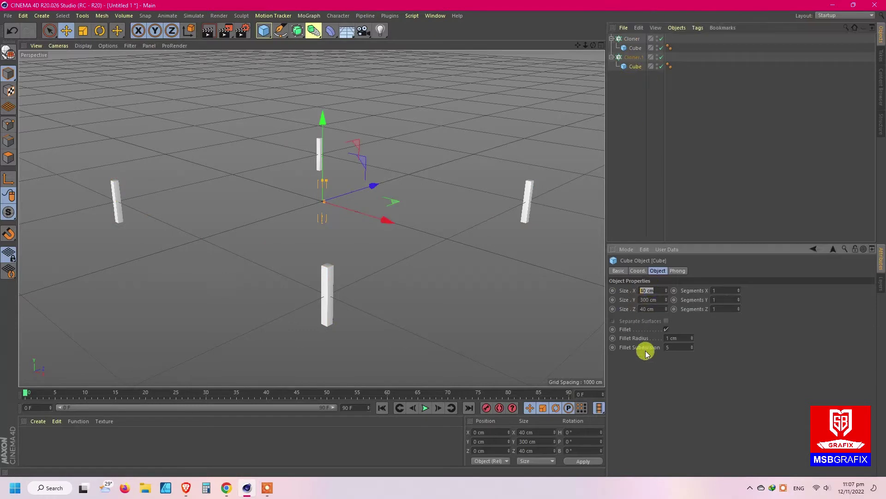
type("2000")
key("Return")
left_click(649, 299)
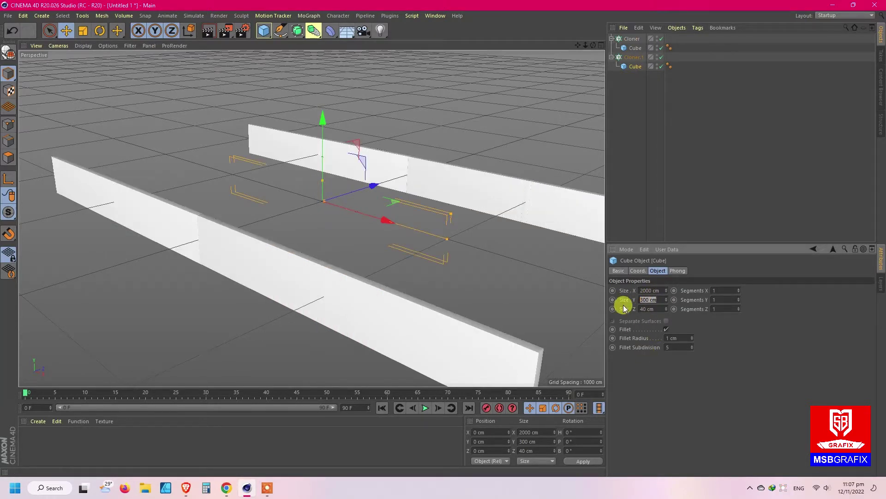
type("40")
key("Return")
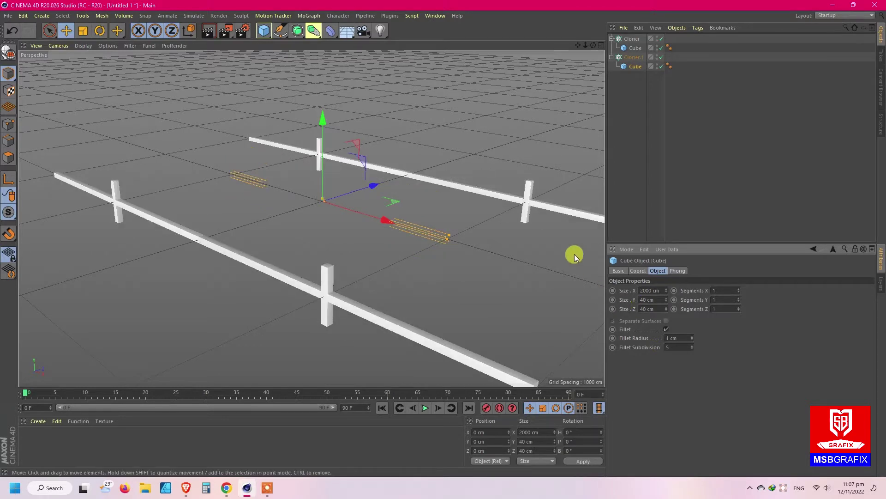
Step: Try an X size of 1000 cm for the copied cube, then restore it to 2000 cm
left_click_drag(646, 290, 617, 306)
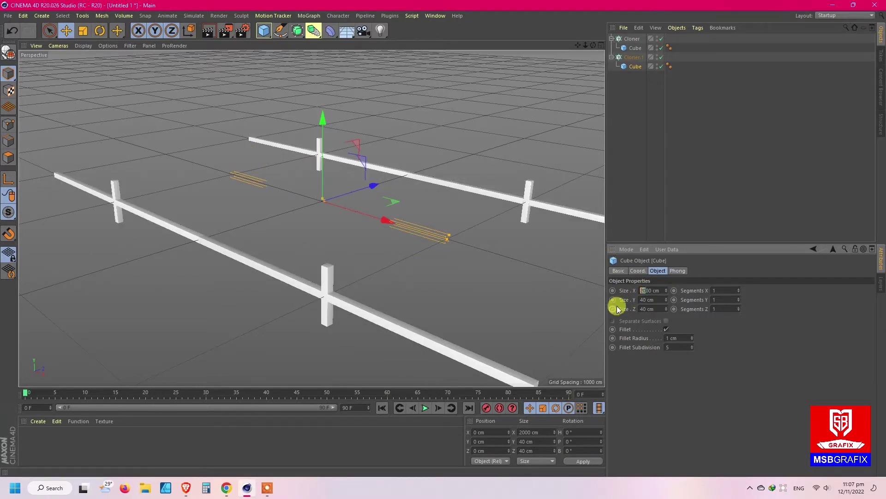
type("10")
key("Return")
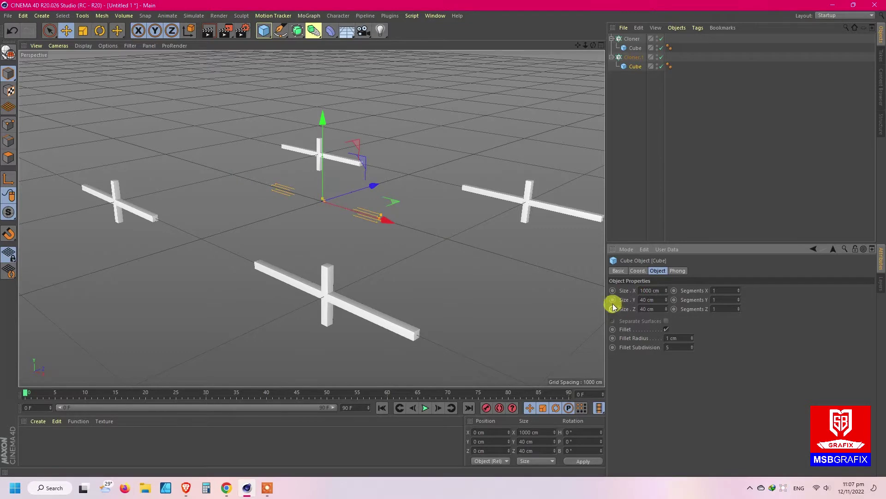
left_click_drag(656, 290, 584, 296)
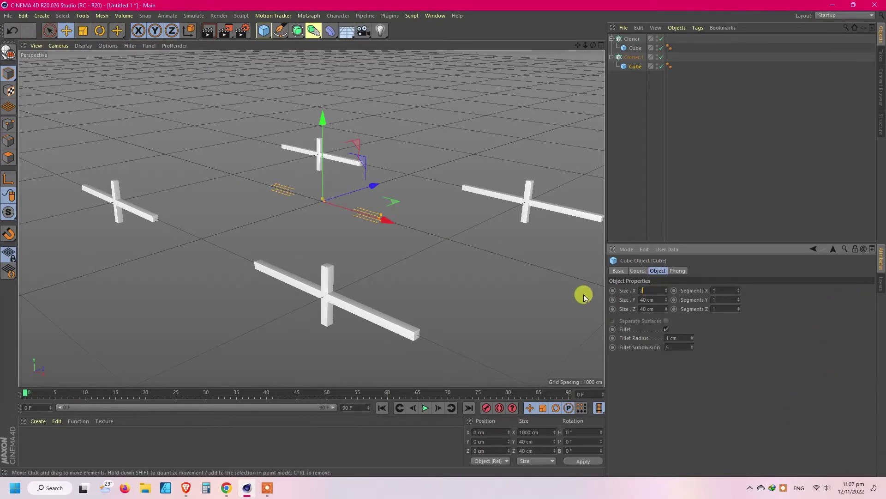
type("2000")
key("Return")
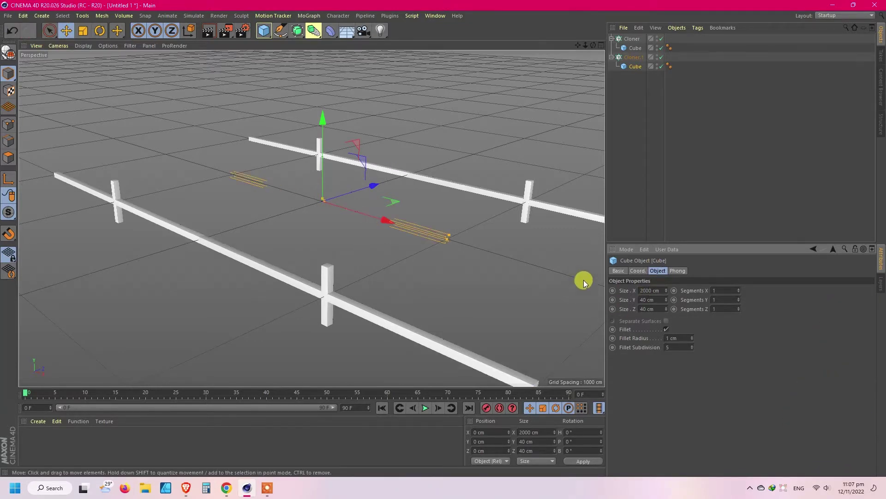
Step: Set the copied cloner's grid counts to 1 along X and 2 along Z
left_click(634, 57)
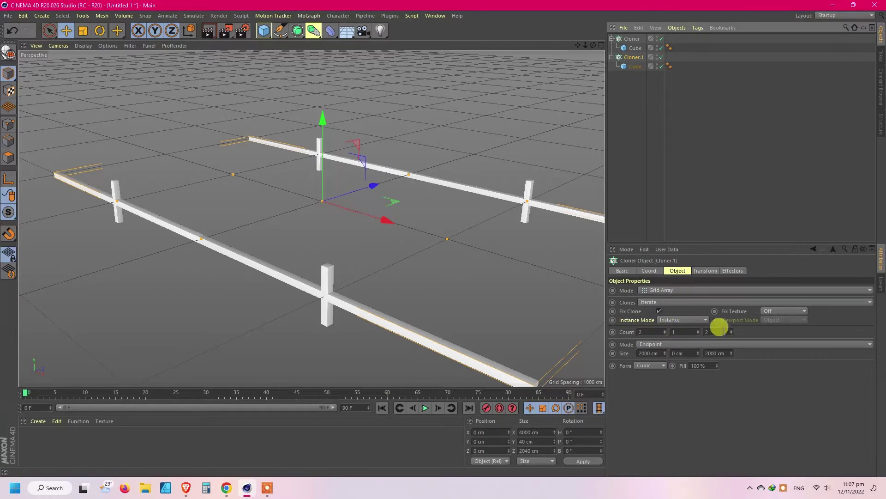
left_click(732, 333)
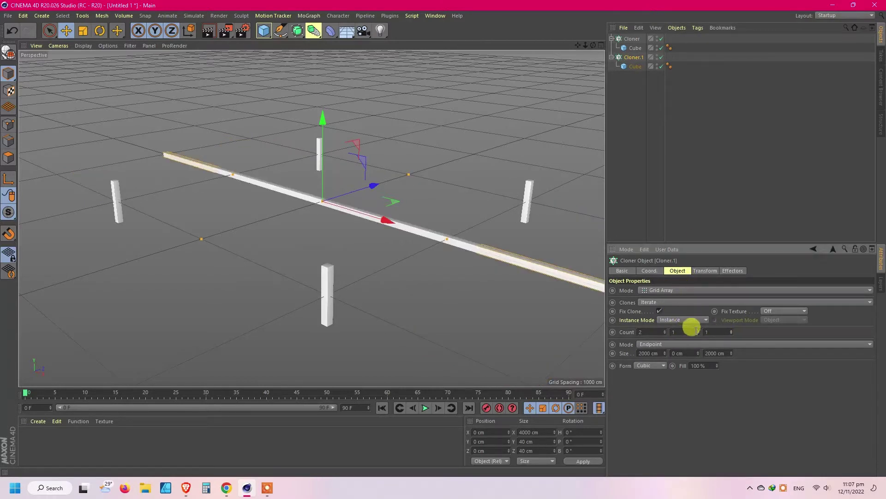
left_click(698, 334)
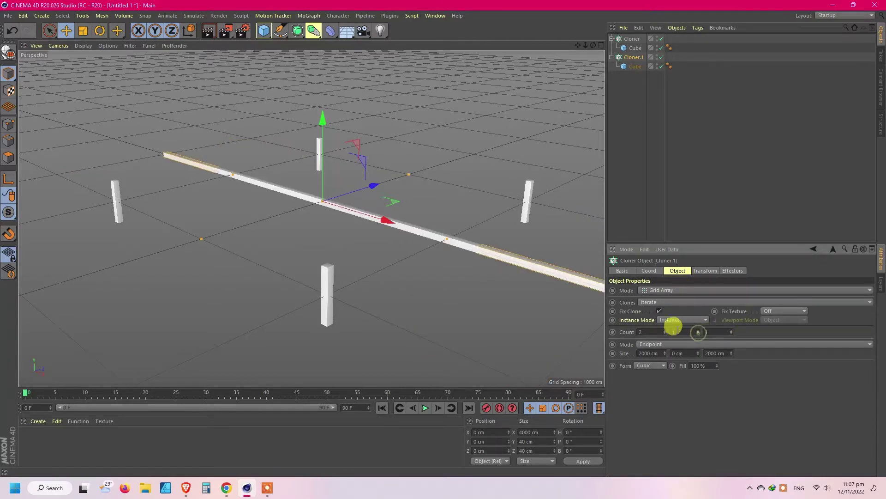
left_click(664, 334)
left_click(731, 331)
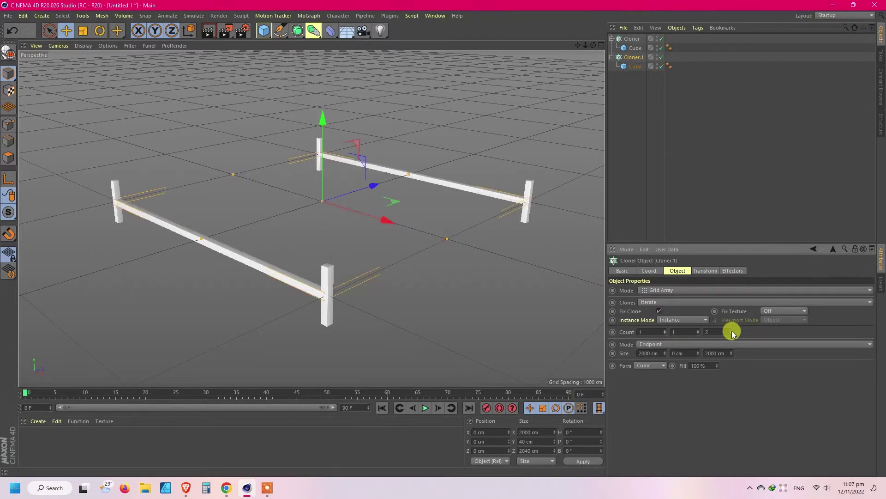
Step: Increase the copied cloner's Z count to 13 to form a row of parallel beams
left_click(731, 331)
left_click(731, 330)
left_click(732, 330)
left_click(731, 331)
left_click(731, 331)
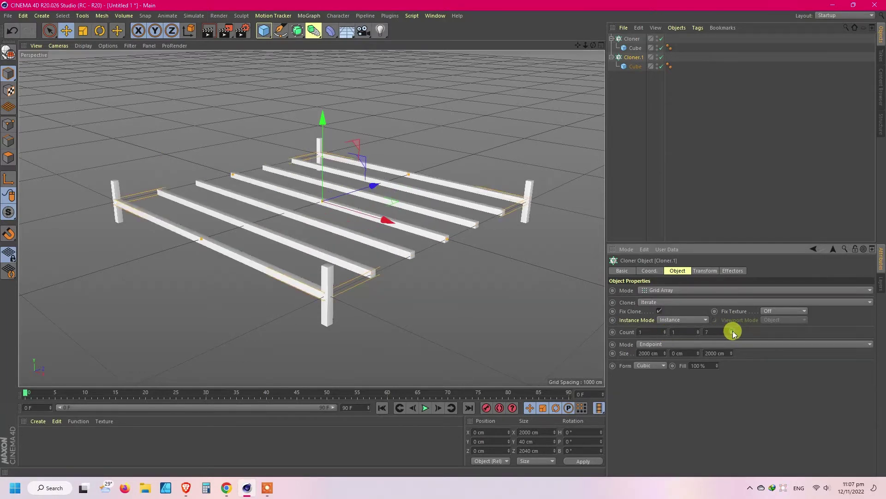
left_click(731, 331)
left_click(731, 330)
left_click_drag(716, 331, 647, 337)
type("13")
key("Return")
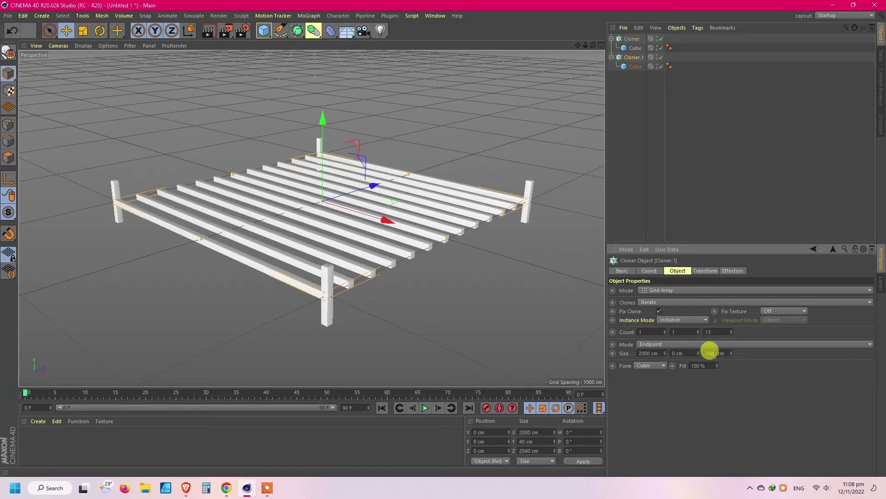
Step: Try a grid size of 1960 cm along Z and X for the parallel beam cloner
left_click_drag(714, 353, 699, 358)
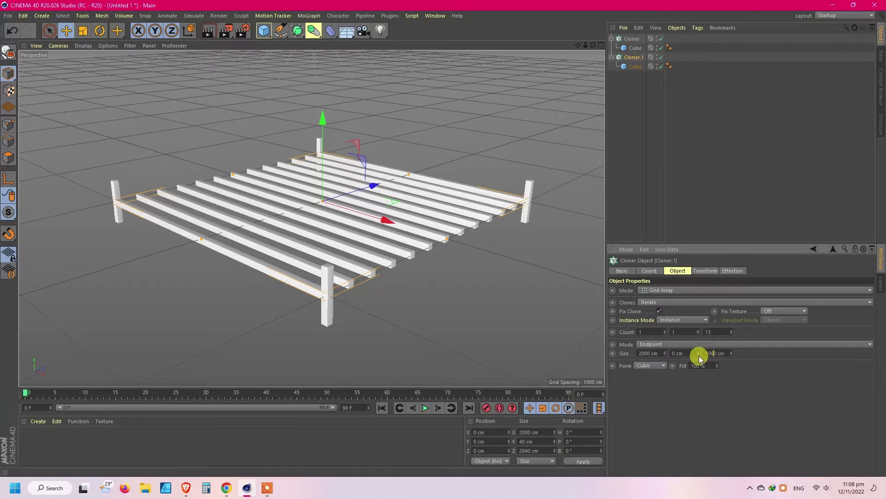
key("Return")
left_click_drag(658, 353, 607, 356)
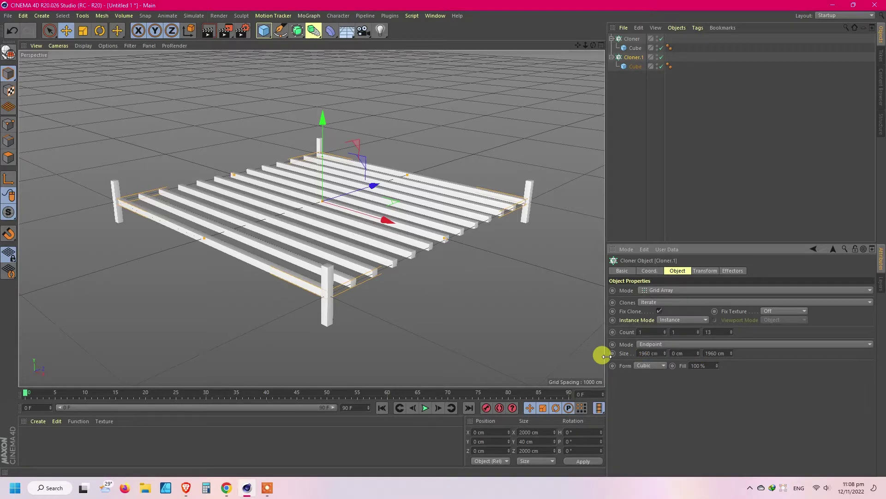
Step: Raise the beam cloner to the top of the pillars, at a Y position of about 129 cm
left_click_drag(325, 118, 323, 98)
scroll(325, 268, "up", 6)
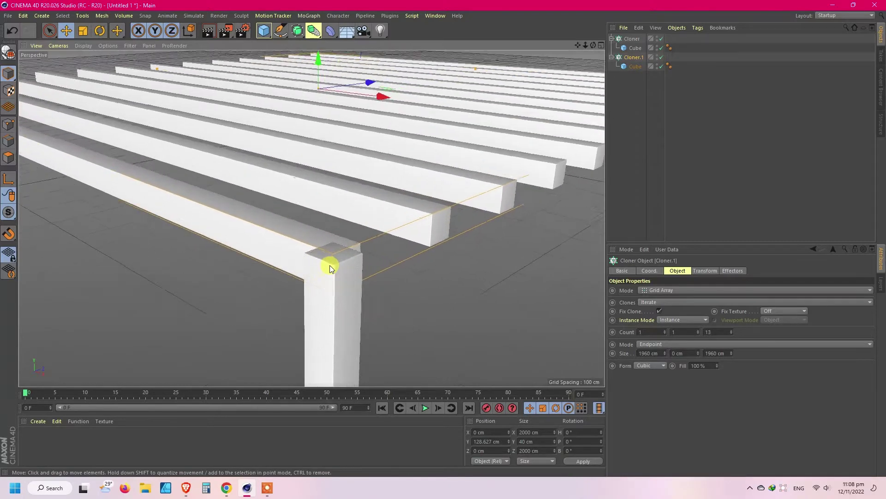
scroll(330, 268, "up", 4)
scroll(409, 233, "down", 3)
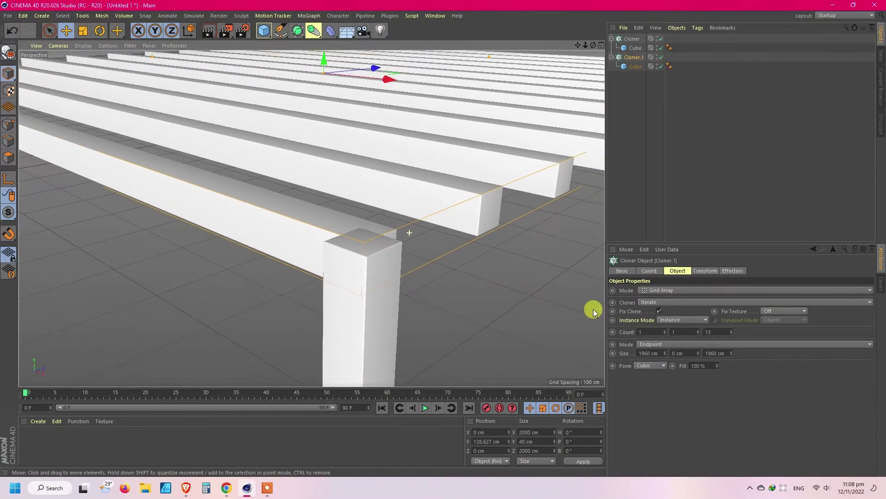
Step: Restore the beam cloner's grid size to 2000 cm along Z and X
double_click(719, 353)
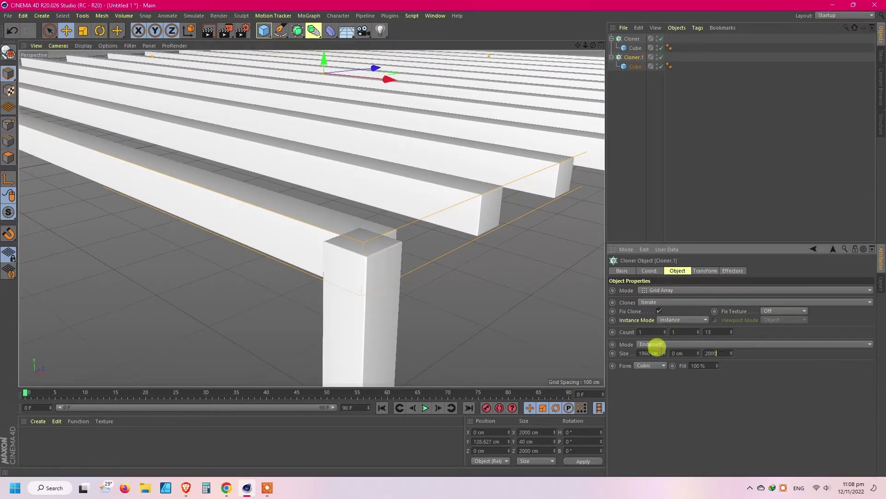
type("2000")
key("Return")
scroll(366, 277, "down", 6)
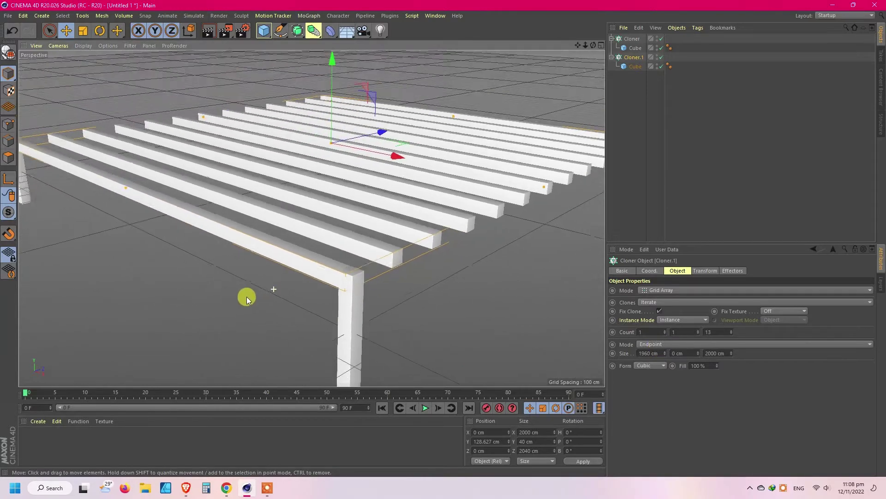
scroll(241, 298, "down", 7)
left_click_drag(593, 46, 684, 37)
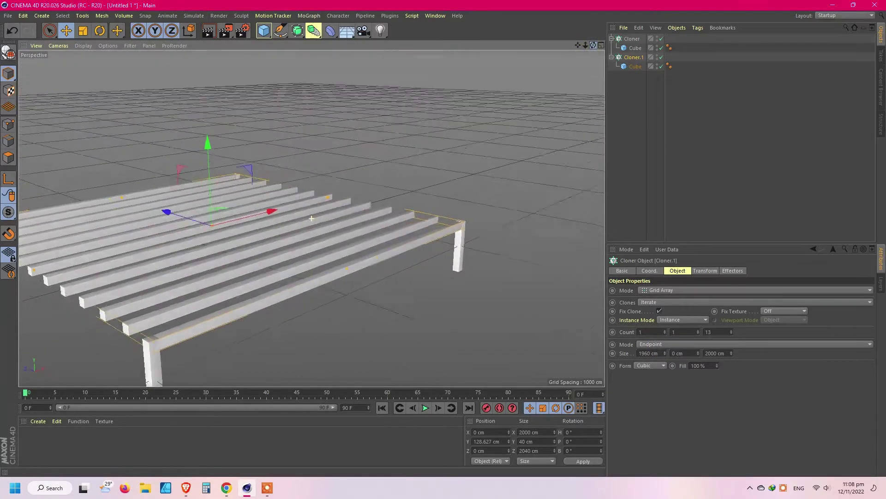
left_click_drag(490, 224, 424, 227, "alt")
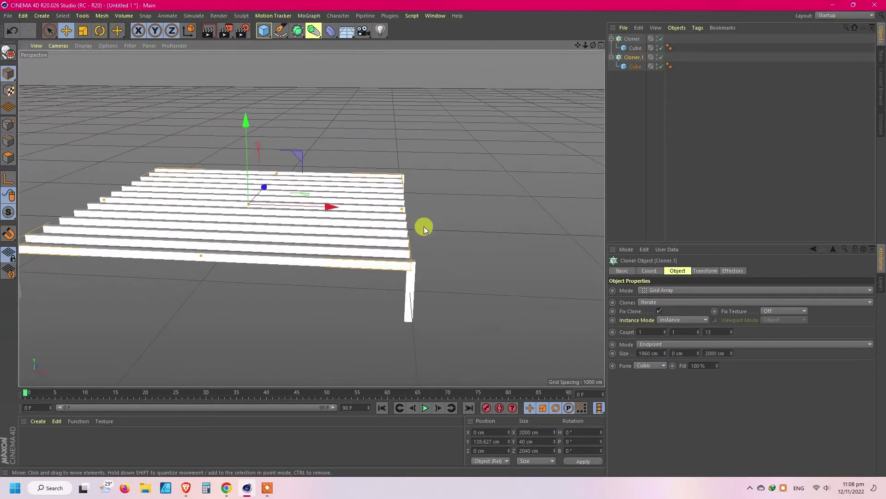
scroll(417, 241, "up", 6)
scroll(407, 277, "down", 3)
scroll(252, 279, "down", 2)
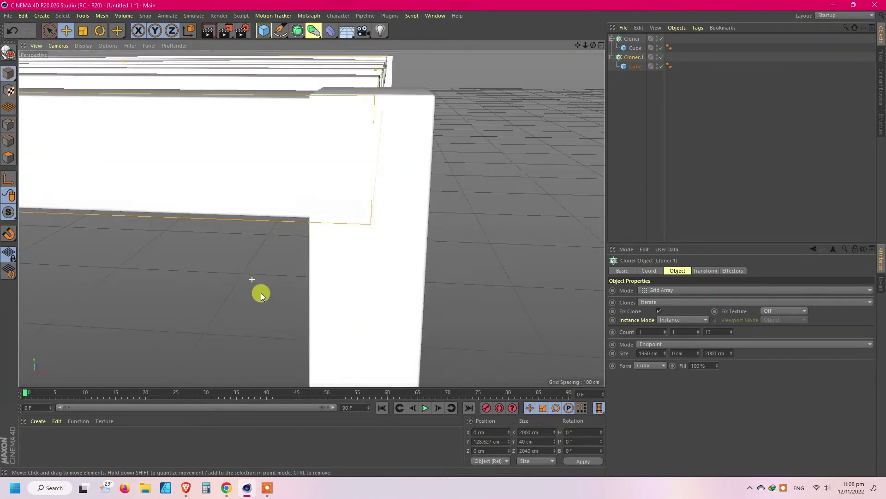
scroll(261, 292, "down", 2)
left_click(649, 353)
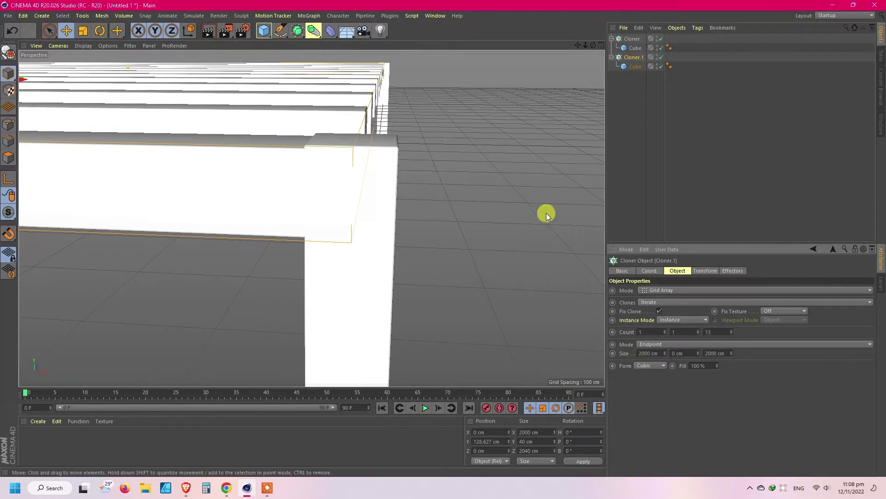
Step: Nudge the beam cloner up to a Y position of about 130 cm, level with the pillar tops, and deselect it
scroll(478, 261, "down", 4)
scroll(405, 250, "down", 3)
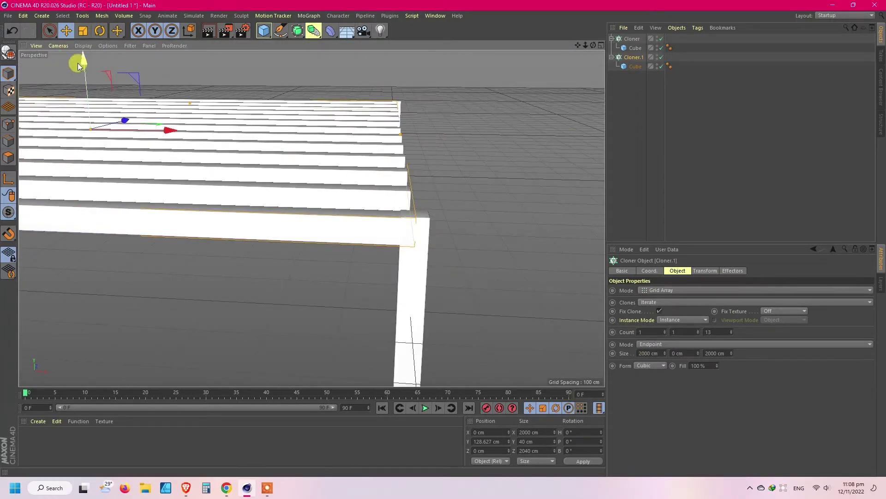
left_click_drag(81, 60, 82, 58)
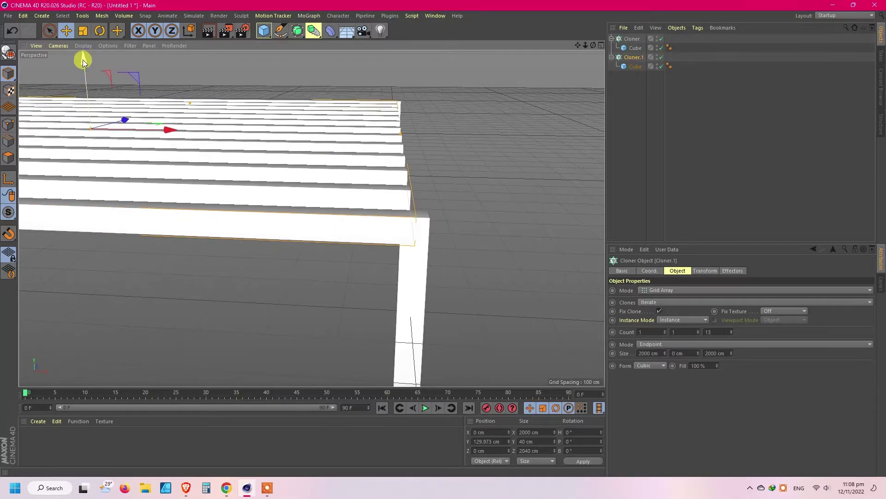
left_click(667, 167)
scroll(351, 255, "down", 6)
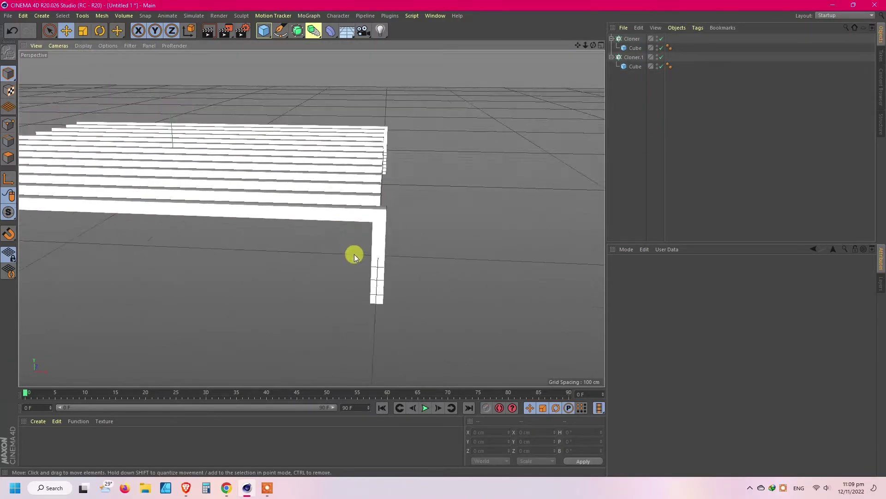
left_click_drag(594, 45, 566, 69)
Step: Duplicate the beam cloner and set the copy's Z count to 2
left_click(633, 57)
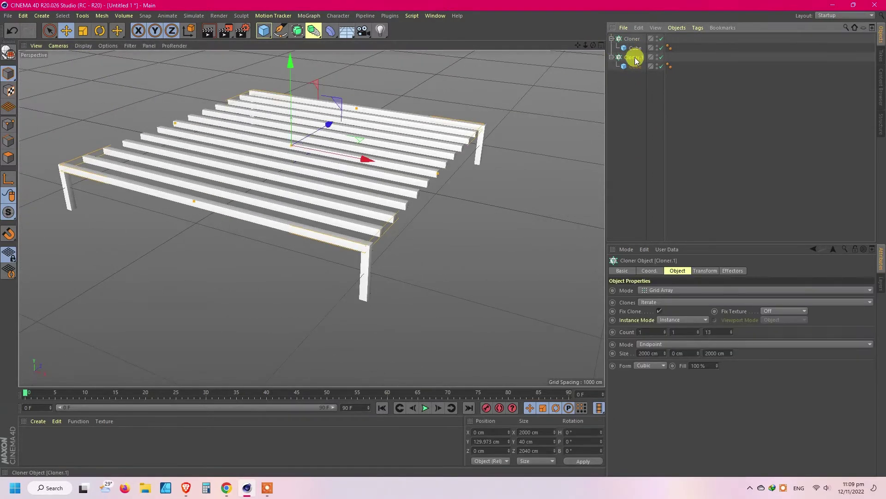
left_click_drag(636, 66, 633, 79)
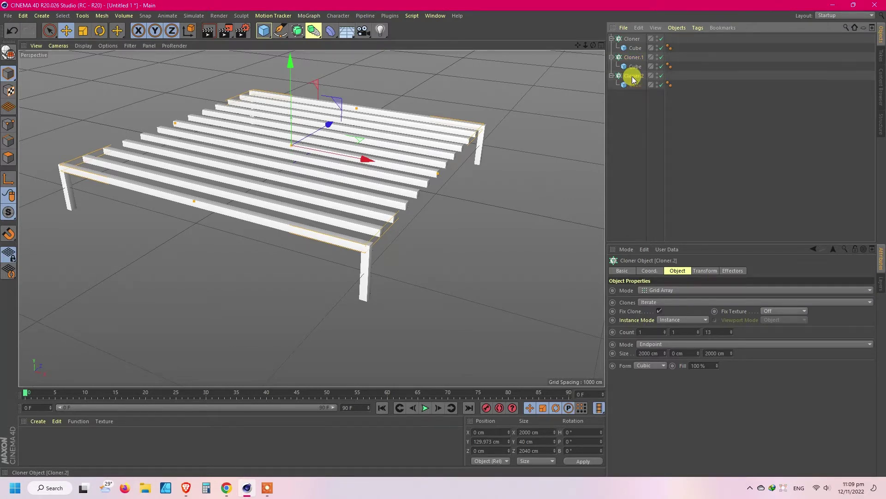
left_click(713, 332)
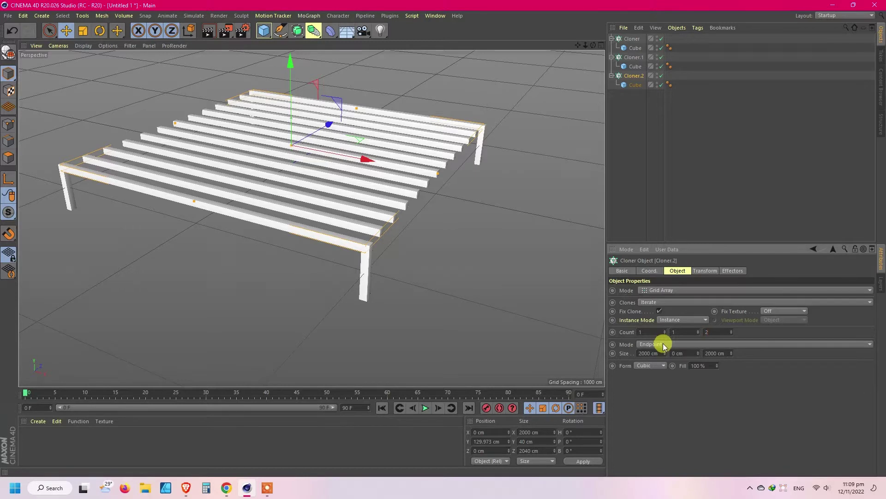
Step: Try an X count of 2 on the copied cloner, return it to 1, and try a Z size of 2002 cm
left_click(665, 331)
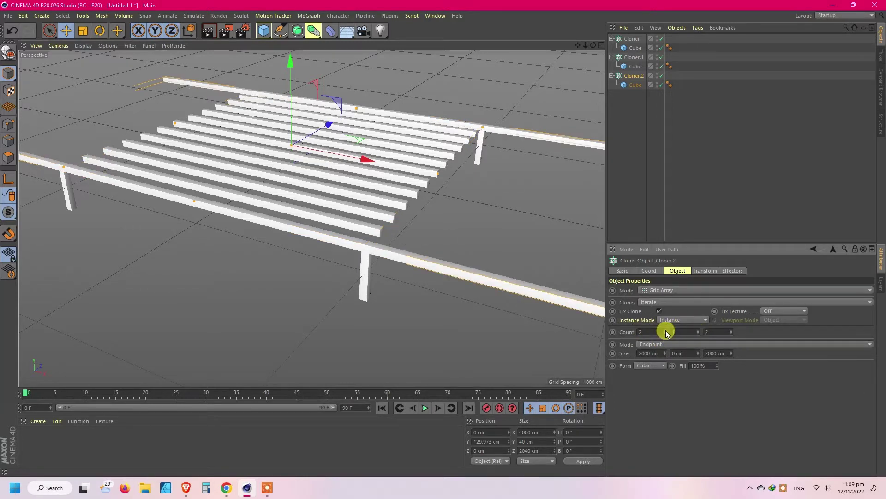
left_click(666, 334)
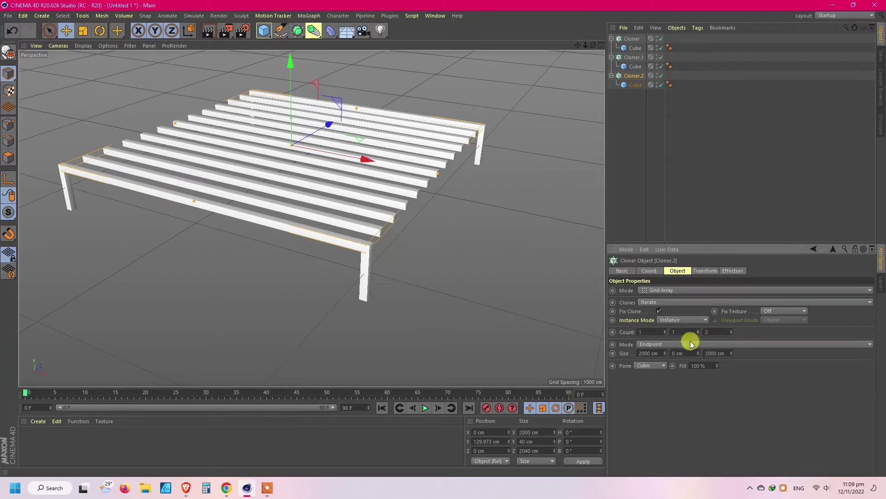
left_click(732, 352)
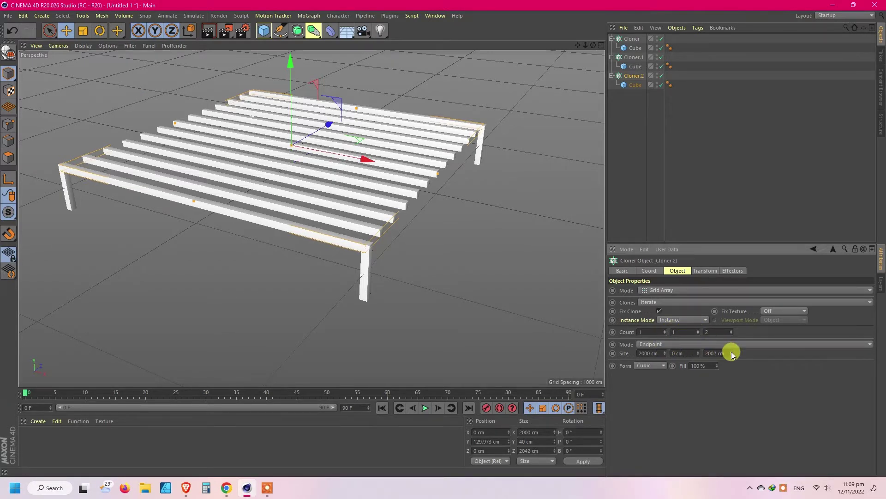
Step: Reduce the copied cloner's Z count to 1, then try an X count of 2 and restore it to 1
left_click_drag(718, 332, 669, 336)
type("1")
key("Return")
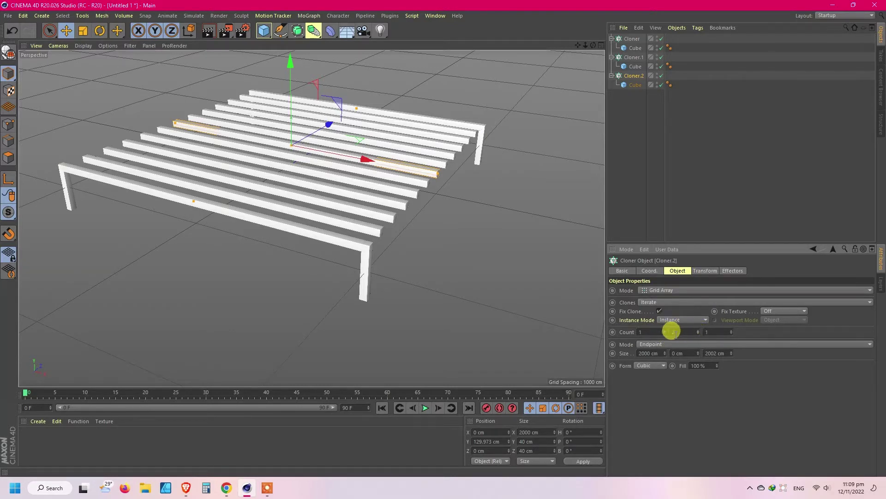
left_click(665, 331)
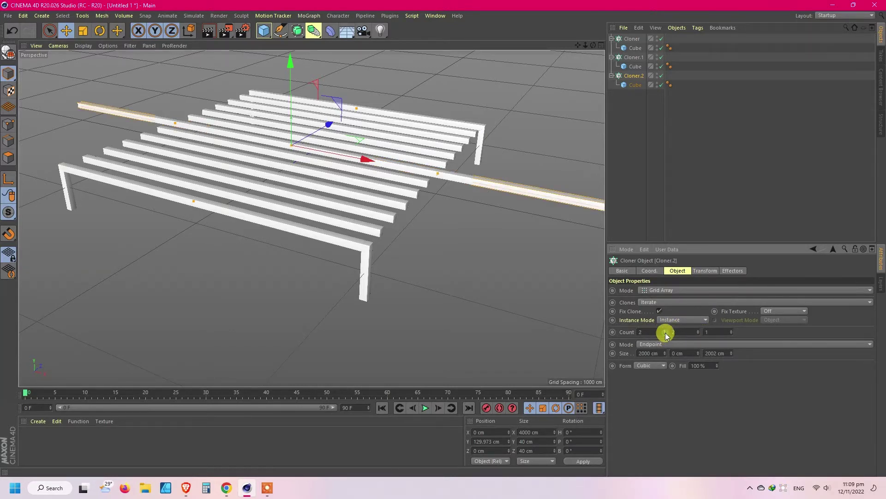
left_click(665, 333)
left_click(698, 333)
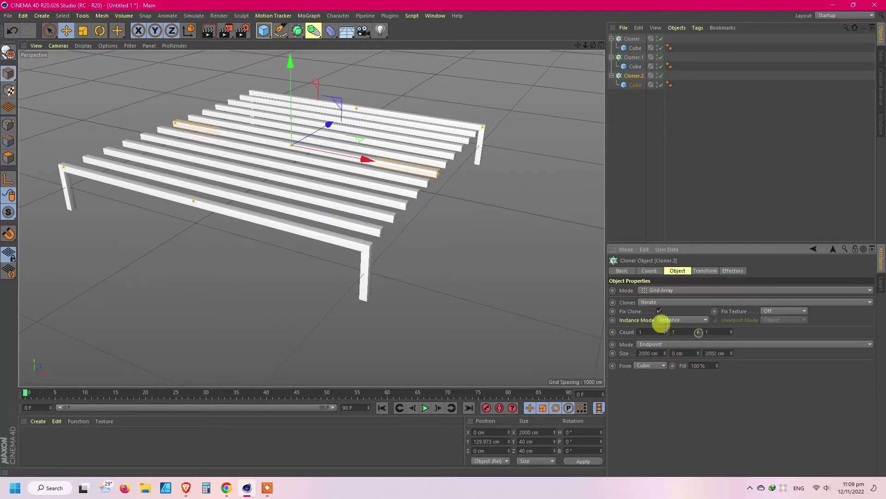
Step: Rotate the copied cloner to a heading of -90° and set its Z count to 2 to form two perpendicular edge beams
left_click(100, 30)
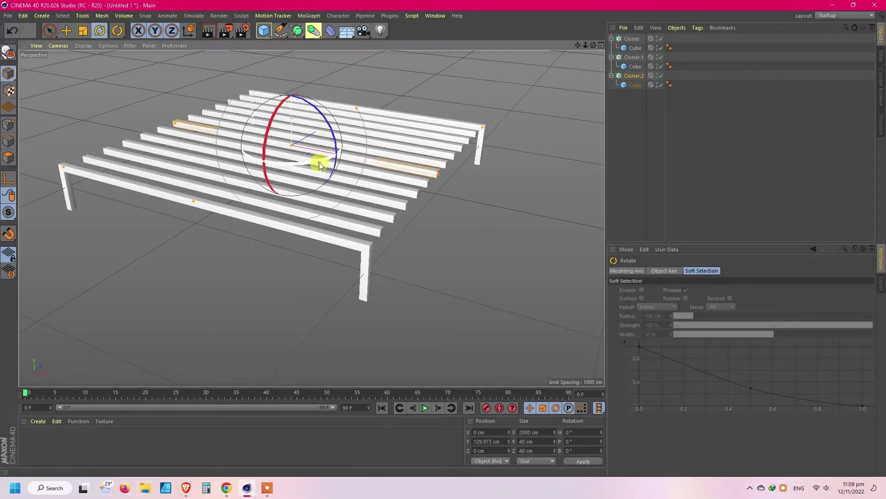
left_click_drag(320, 162, 235, 158)
left_click(659, 148)
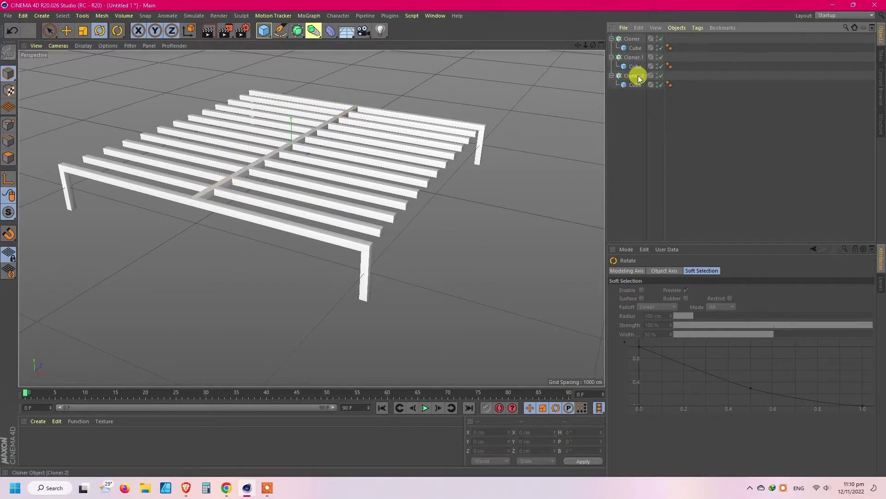
left_click(639, 77)
left_click(731, 330)
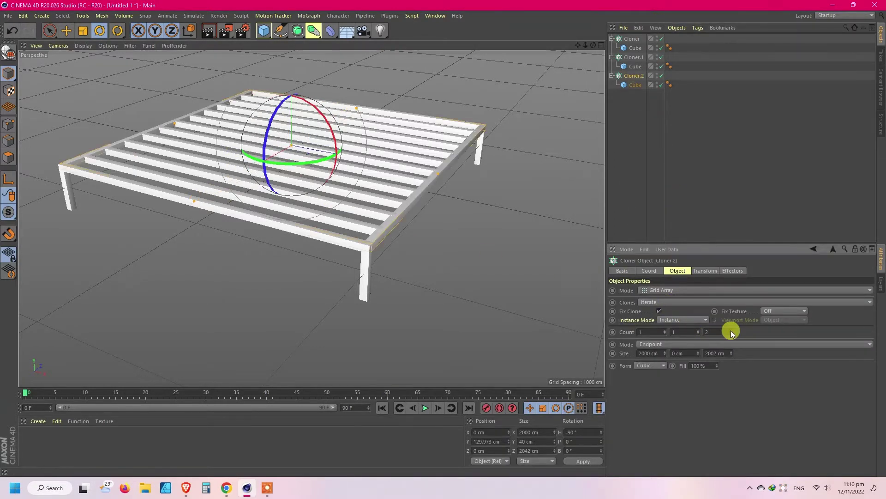
left_click(683, 224)
Step: Try a Z grid size of 1960 cm for the perpendicular edge beam cloner
scroll(376, 252, "up", 10)
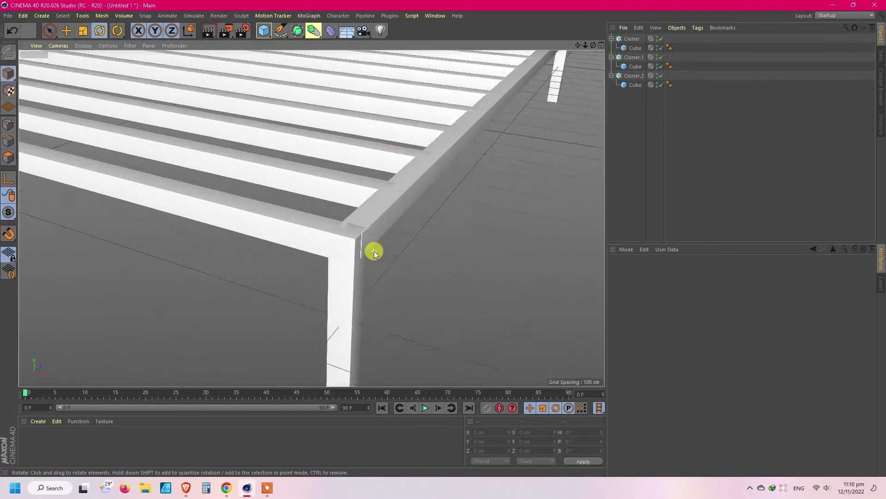
scroll(374, 252, "down", 5)
left_click(376, 195)
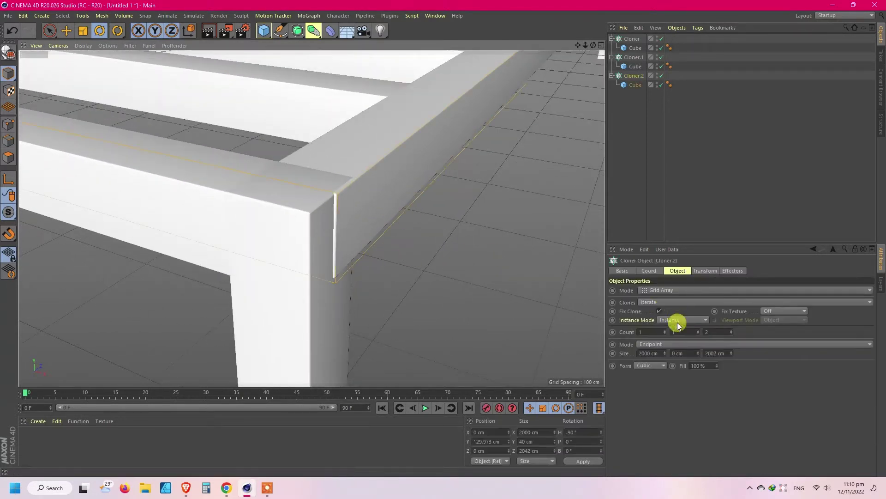
left_click(714, 352)
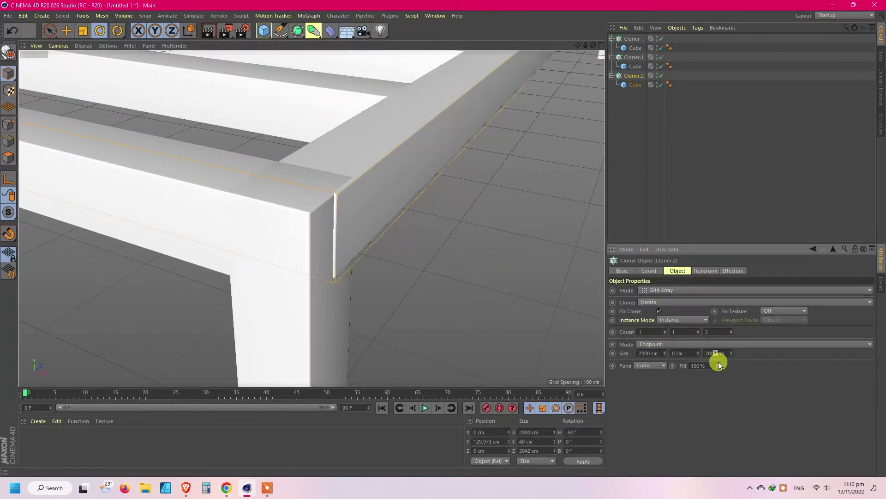
left_click_drag(727, 354, 657, 353)
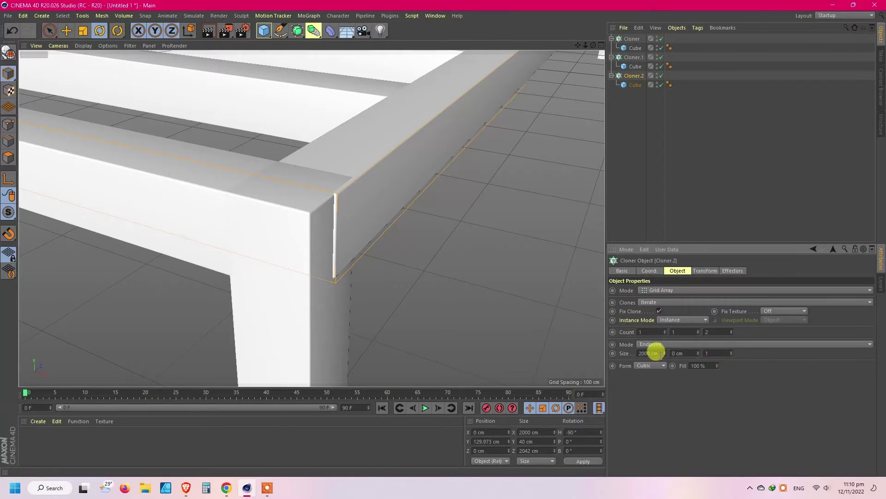
type("1960")
key("Return")
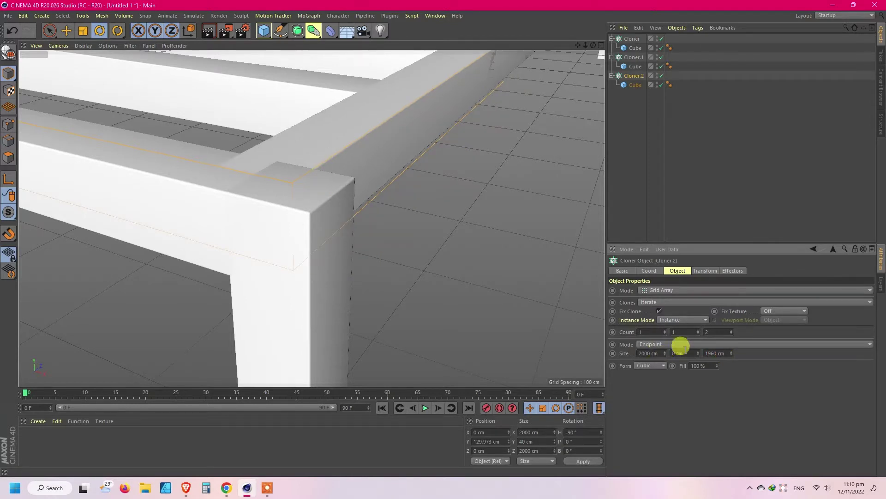
Step: Set the perpendicular edge beam cloner's Z grid size to 2000 cm
left_click_drag(725, 352, 619, 353)
type("2000")
key("Return")
Step: Try an X grid size of 1960 cm on the edge beam cloner, then restore it to 2000 cm
type("1960")
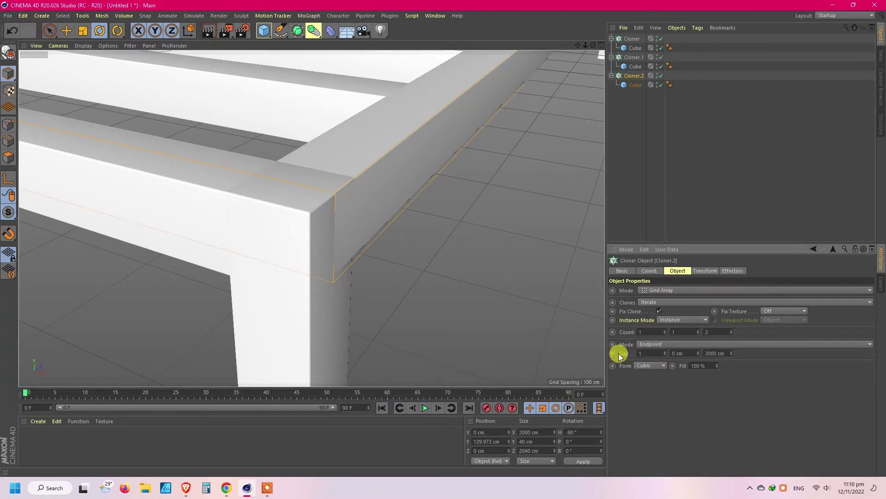
key("Return")
scroll(412, 296, "down", 10)
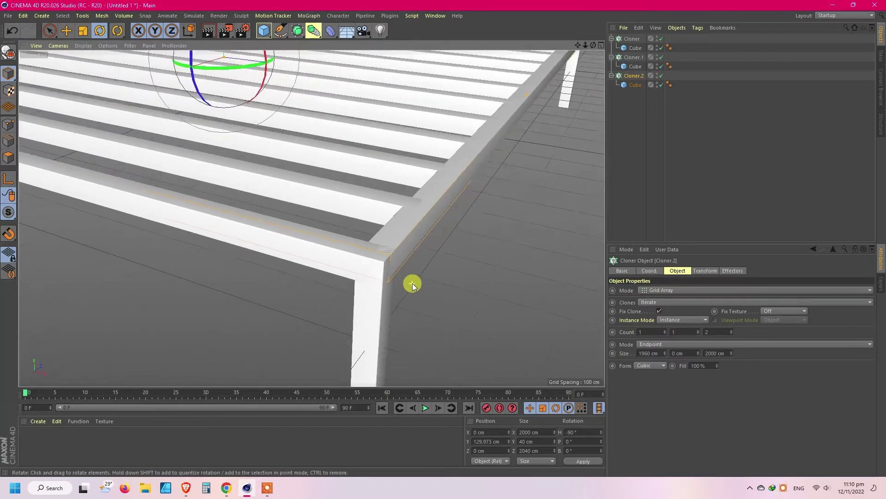
scroll(412, 285, "down", 5)
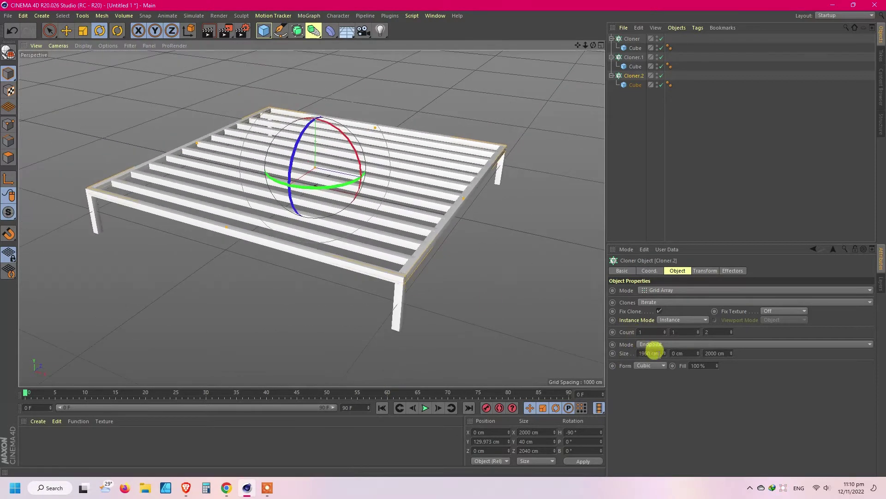
double_click(649, 354)
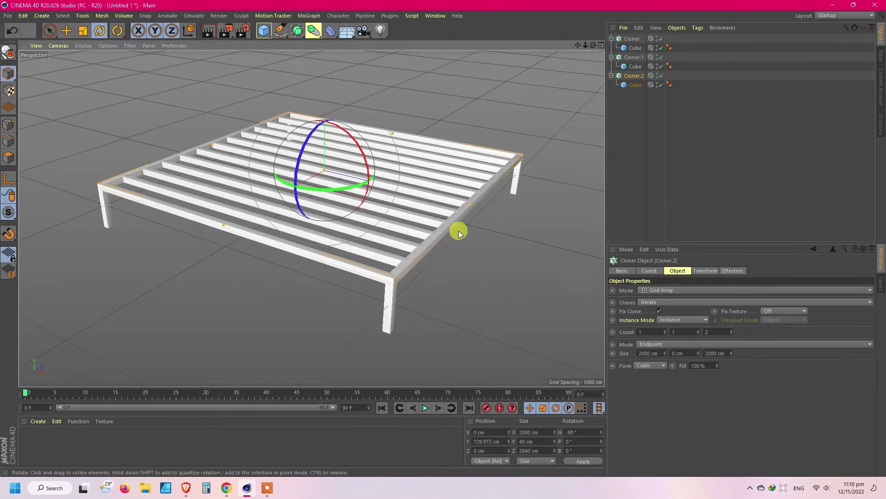
Step: Set the X size of the cube in the parallel top beam cloner to 1960 cm
scroll(459, 231, "up", 5)
left_click(780, 151)
left_click(399, 258)
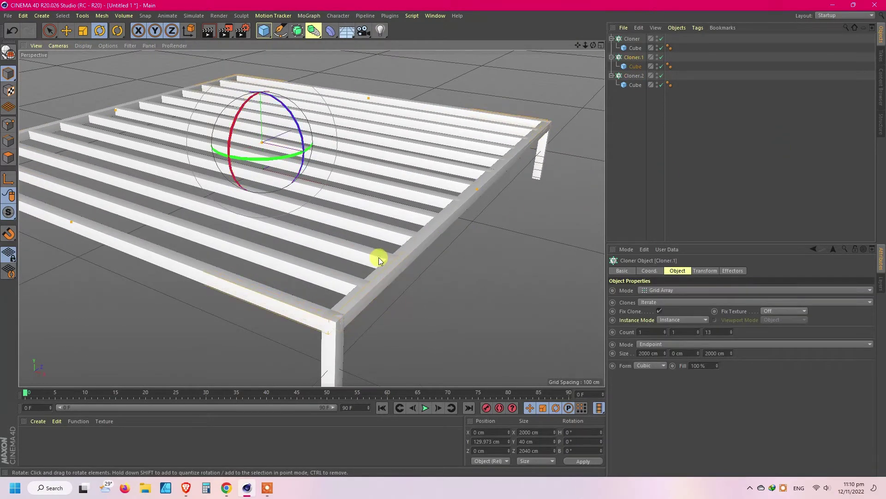
left_click(634, 84)
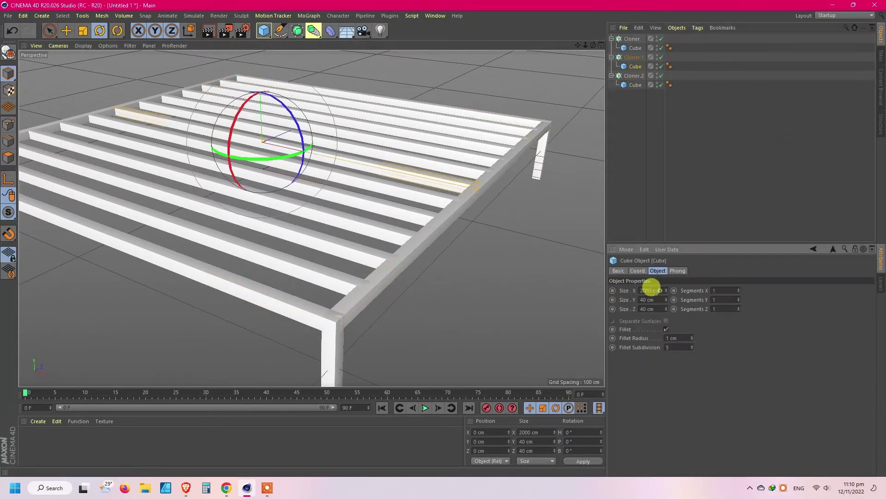
type("1960")
left_click(664, 162)
Step: Set the X size of the cube in the perpendicular edge beam cloner to 1960 cm and clear the selection
left_click(374, 276)
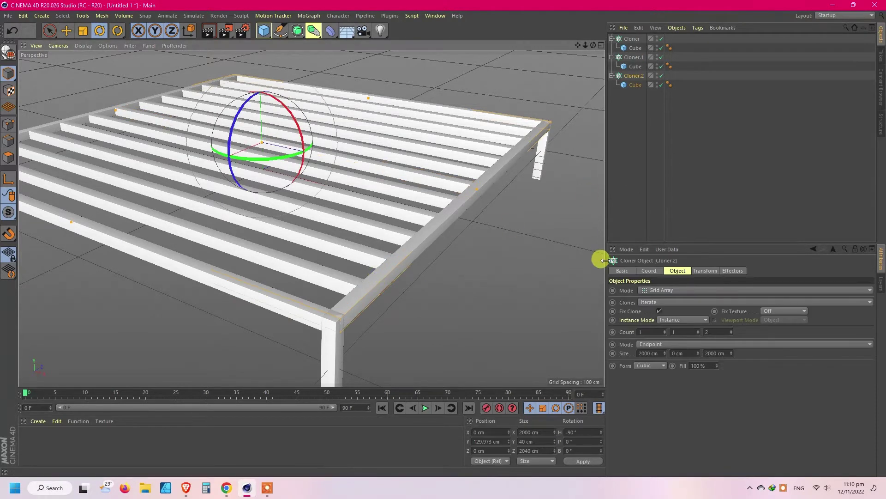
left_click(635, 85)
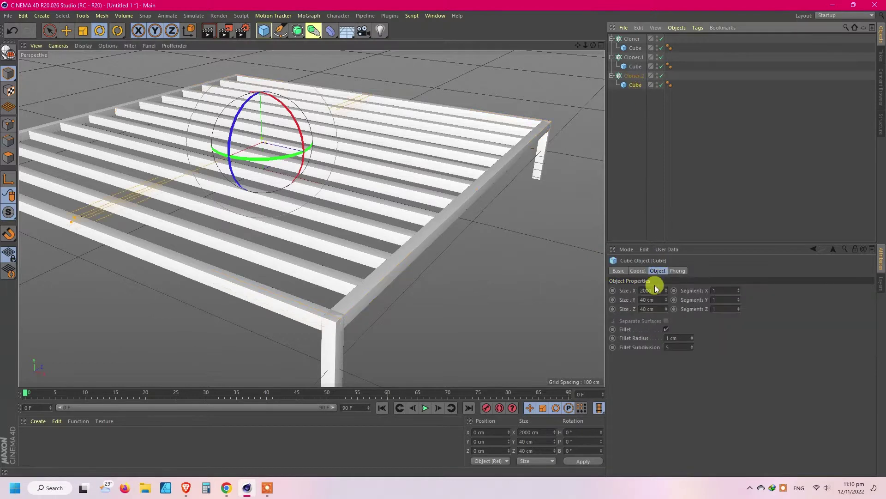
left_click(650, 290)
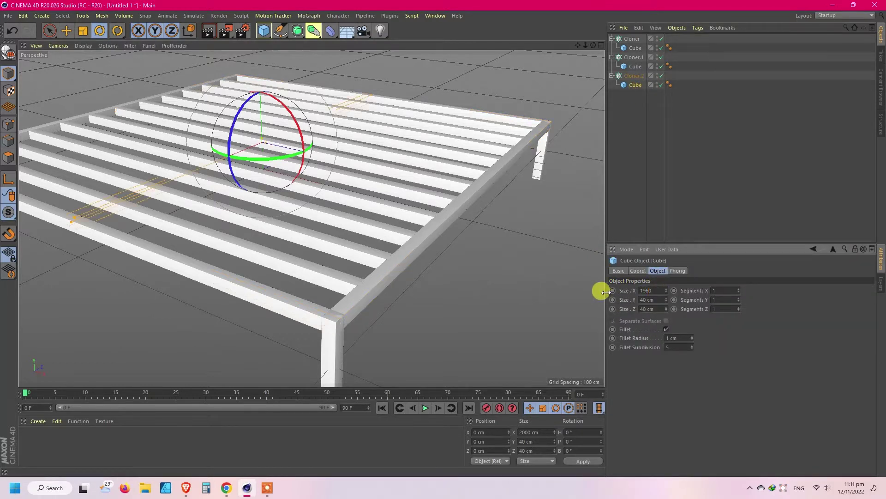
left_click(291, 312)
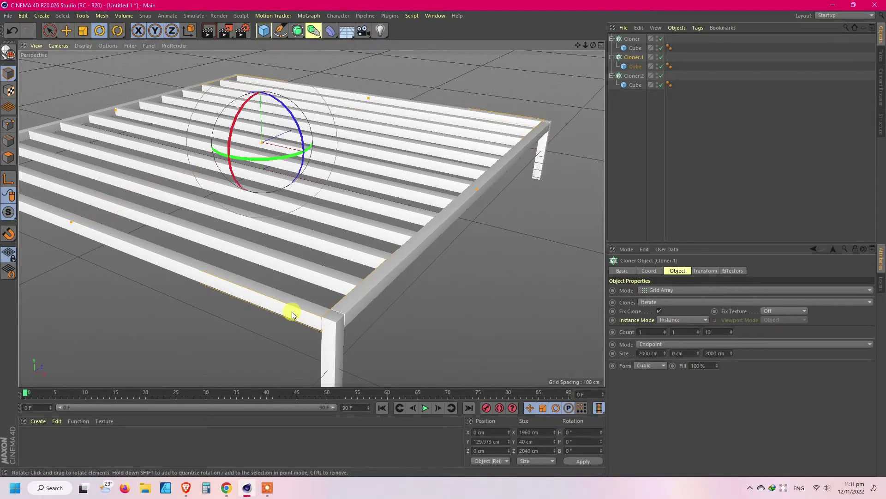
left_click(680, 176)
Step: Examine the joints between the top beams, edge beams and pillars at two corners of the frame
scroll(377, 215, "down", 3)
scroll(347, 306, "up", 10)
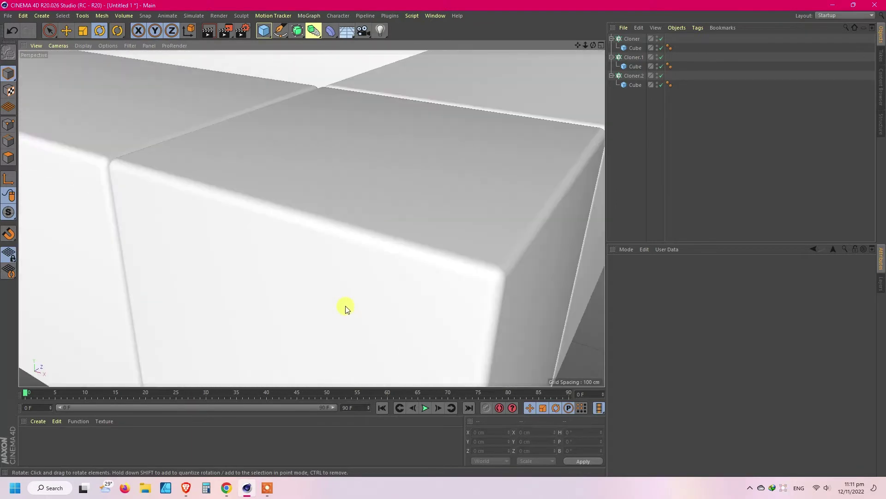
scroll(347, 307, "down", 2)
left_click_drag(312, 218, 444, 147, "alt")
scroll(444, 147, "down", 10)
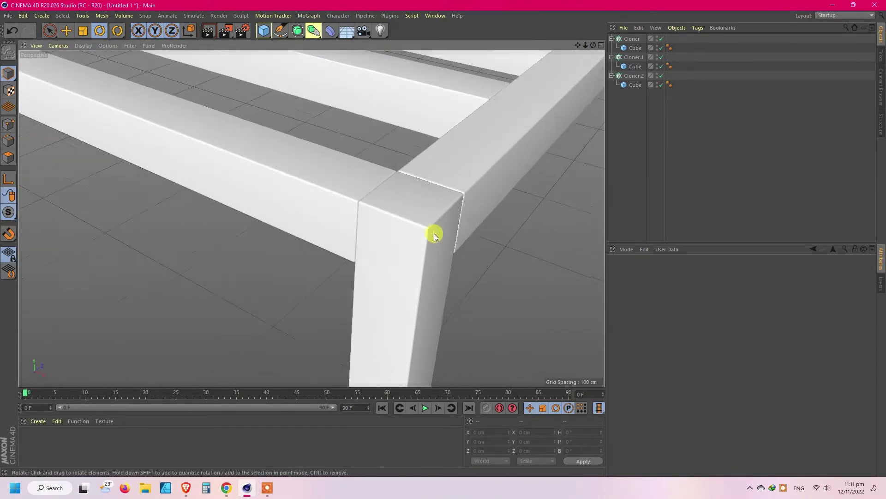
scroll(91, 135, "up", 10)
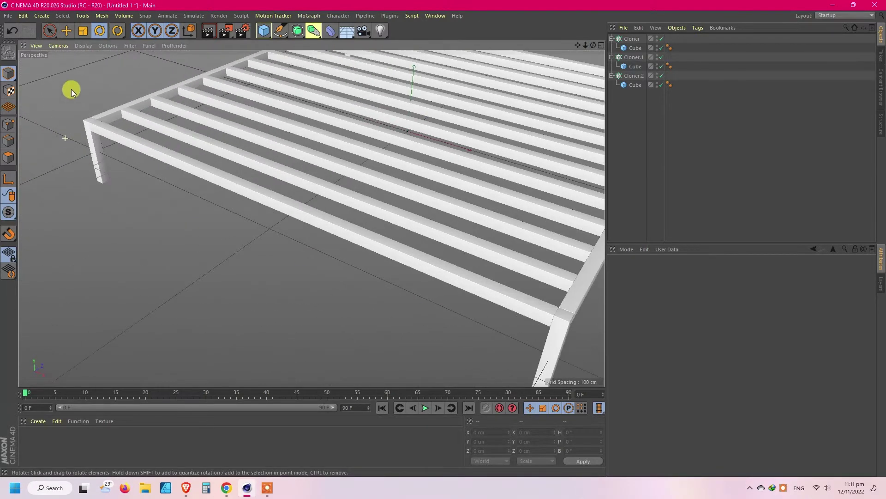
scroll(372, 187, "up", 3)
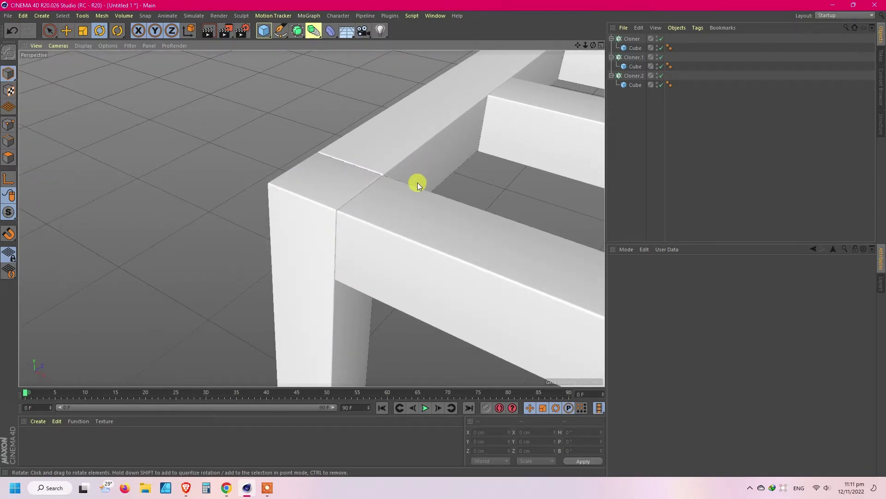
scroll(157, 124, "down", 5)
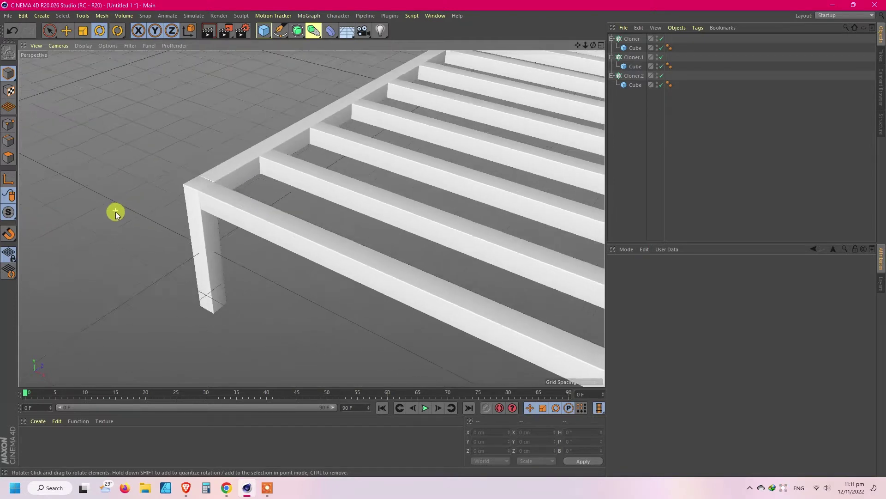
scroll(116, 212, "down", 6)
Step: Raise the perpendicular edge beam cloner's Z count to 5 to add three evenly spaced cross beams across the frame
left_click(176, 200)
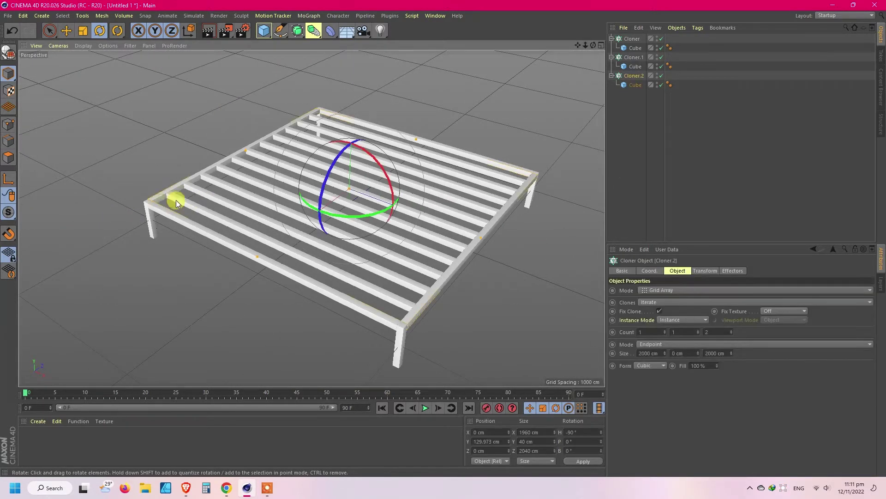
left_click(731, 330)
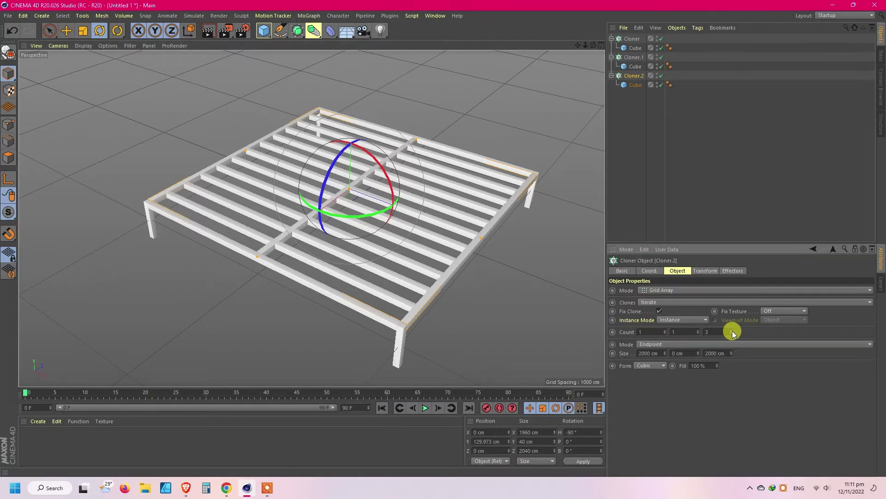
left_click(732, 330)
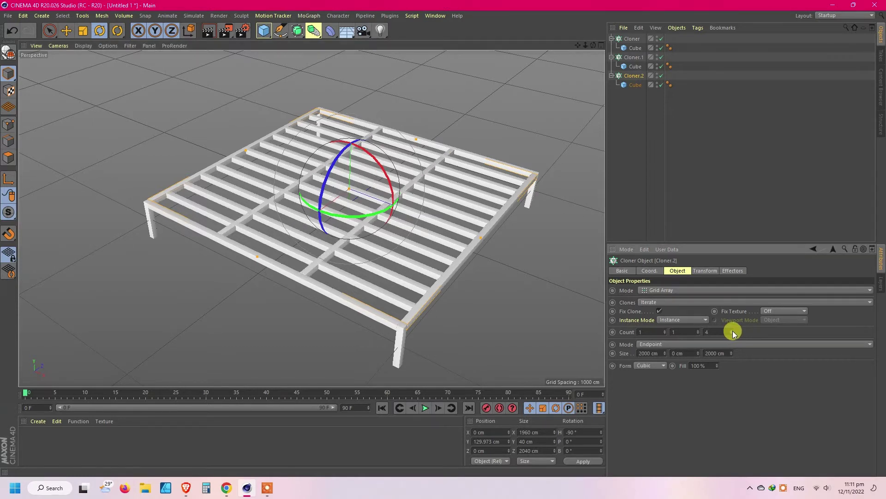
left_click(731, 330)
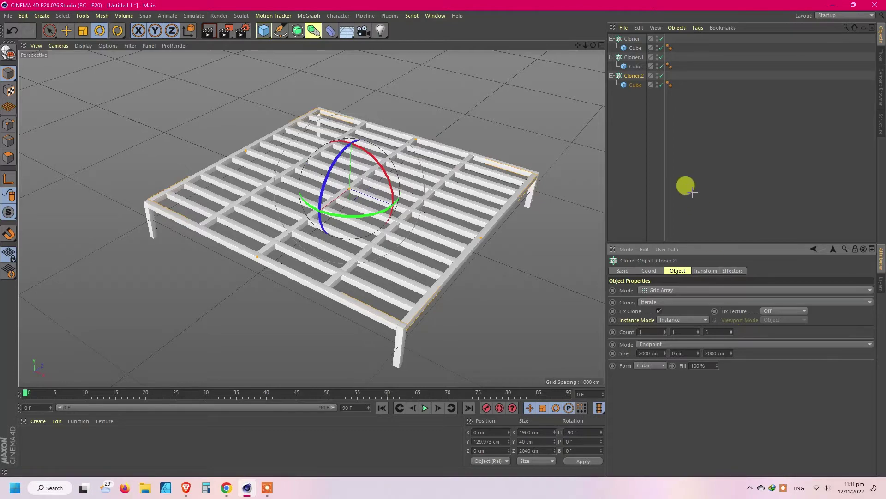
left_click(688, 190)
left_click_drag(593, 45, 395, 234)
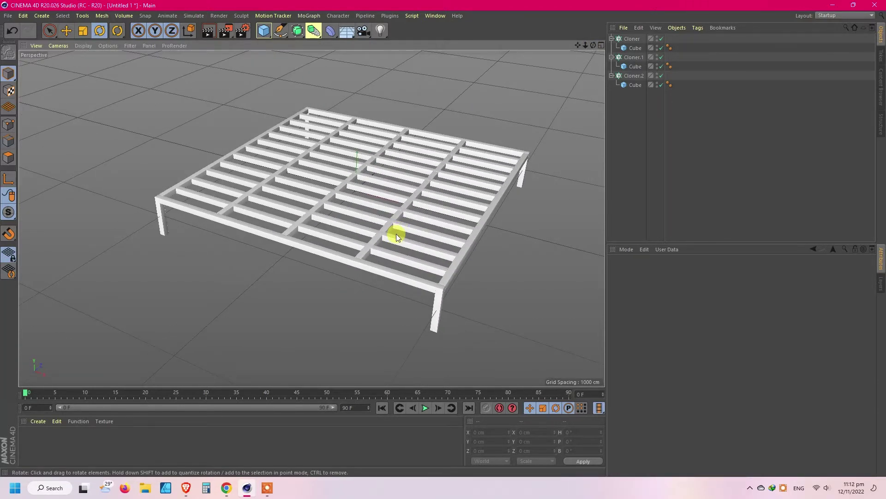
Step: Add a Floor object and lower it along Y by about 149 cm to the base of the pillars
left_click(346, 30)
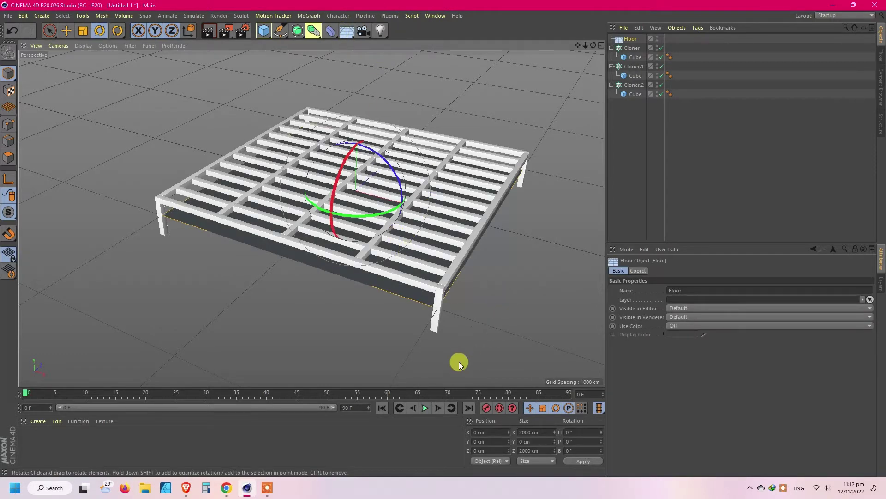
middle_click(392, 258)
middle_click(213, 331)
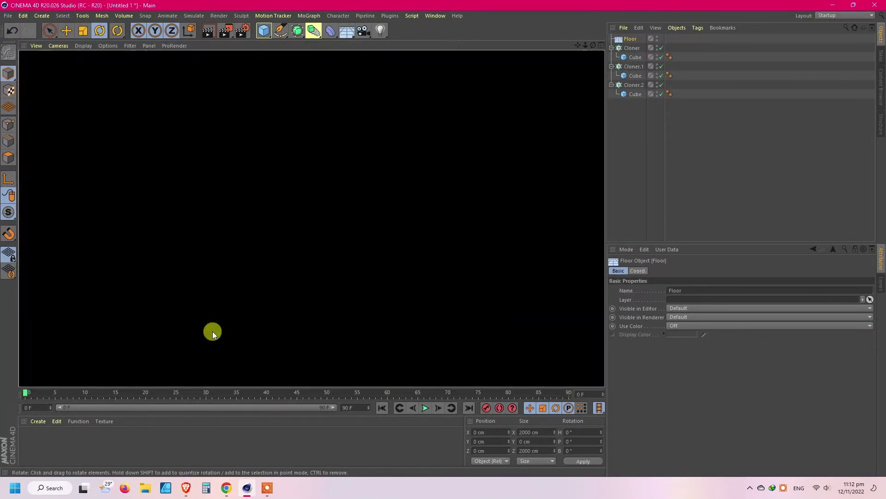
left_click(66, 31)
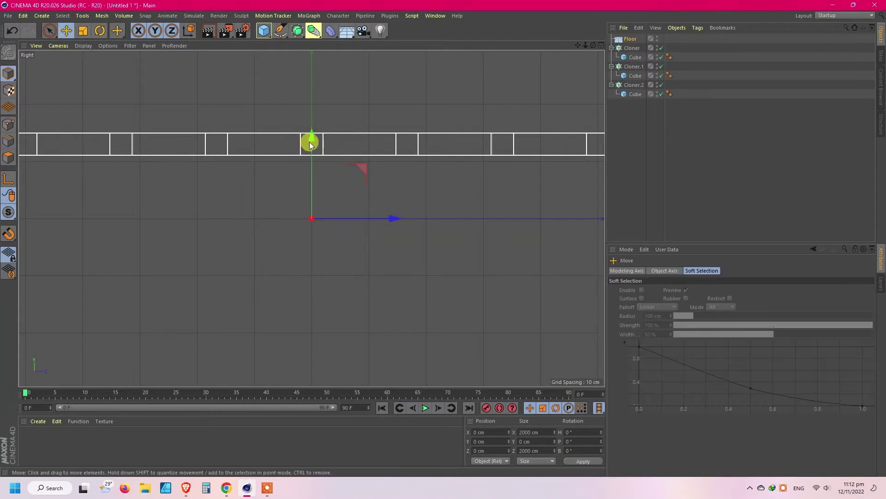
scroll(389, 219, "down", 3)
left_click_drag(348, 127, 348, 155)
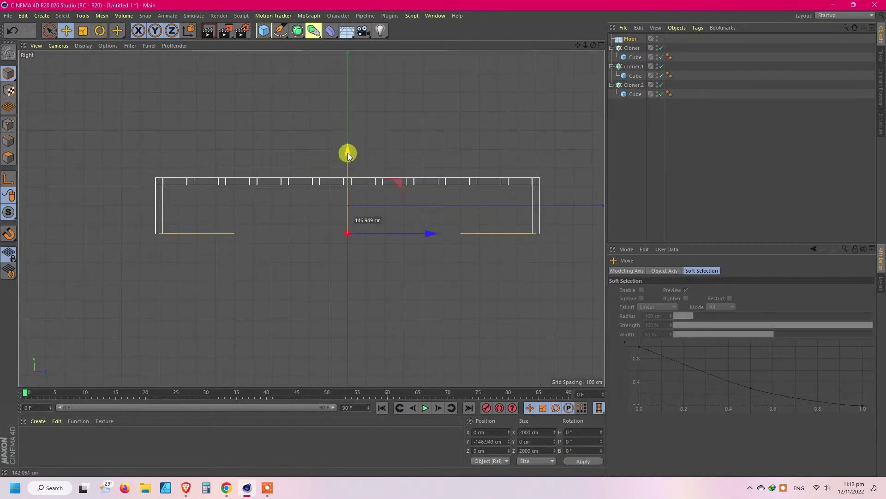
middle_click(204, 148)
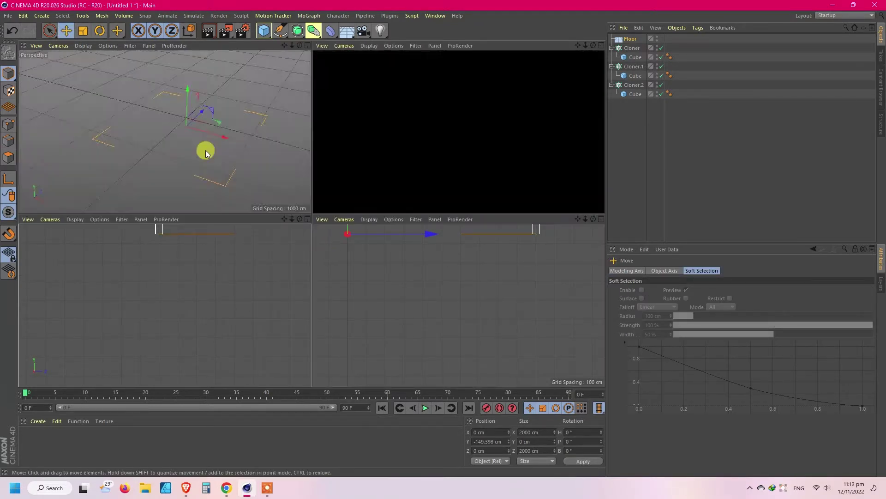
middle_click(204, 148)
Step: Create a new material and replace its default reflectance layer with a Reflection (Legacy) layer
double_click(62, 446)
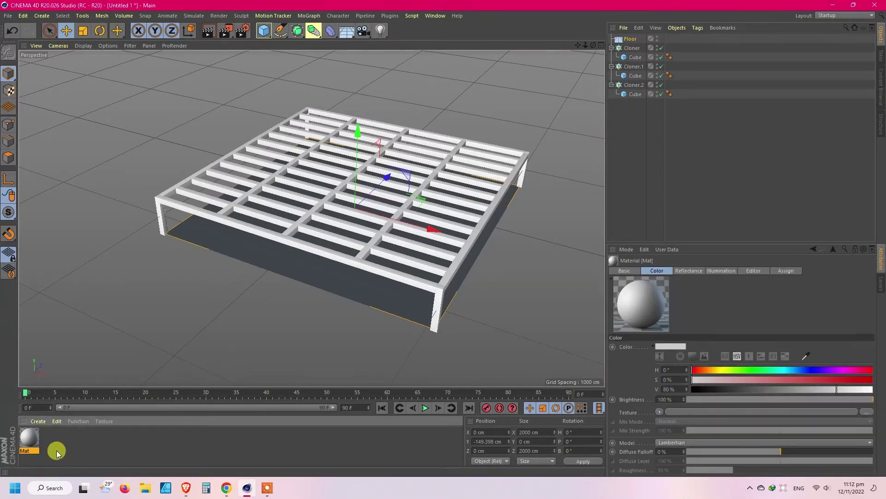
double_click(21, 439)
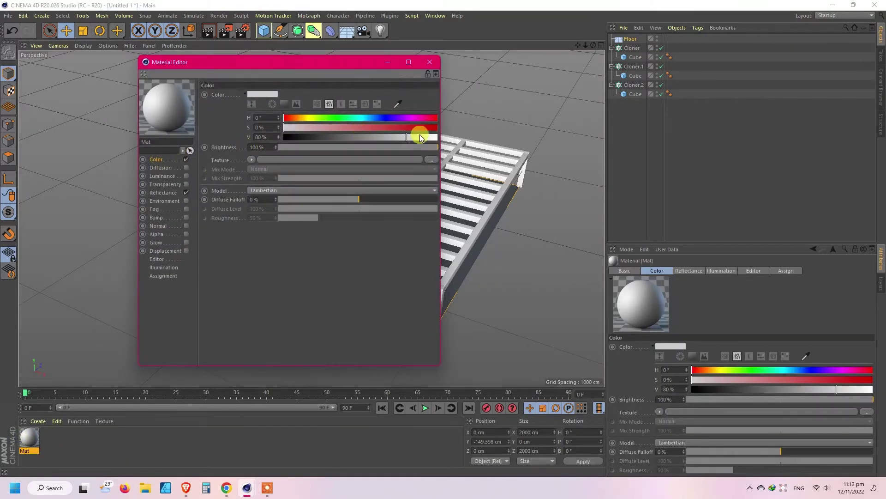
left_click(170, 193)
left_click(249, 113)
left_click(214, 113)
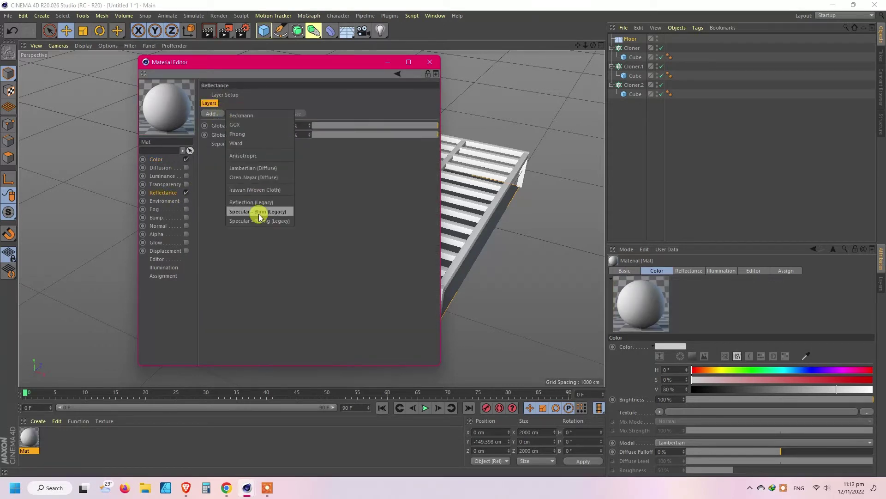
left_click(257, 211)
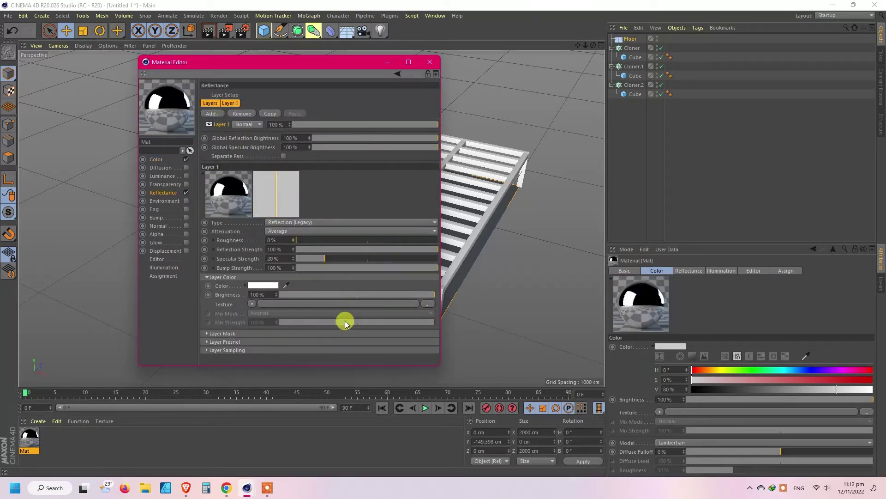
Step: Set the reflection layer's colour brightness to 54%, with a Color texture at 34% mix strength, and close the material editor
left_click(348, 296)
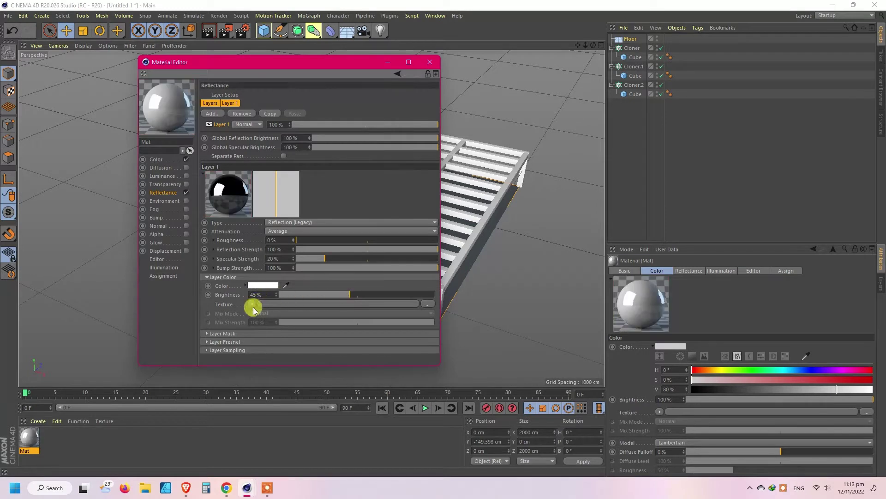
left_click(251, 304)
left_click(259, 161)
left_click(359, 350)
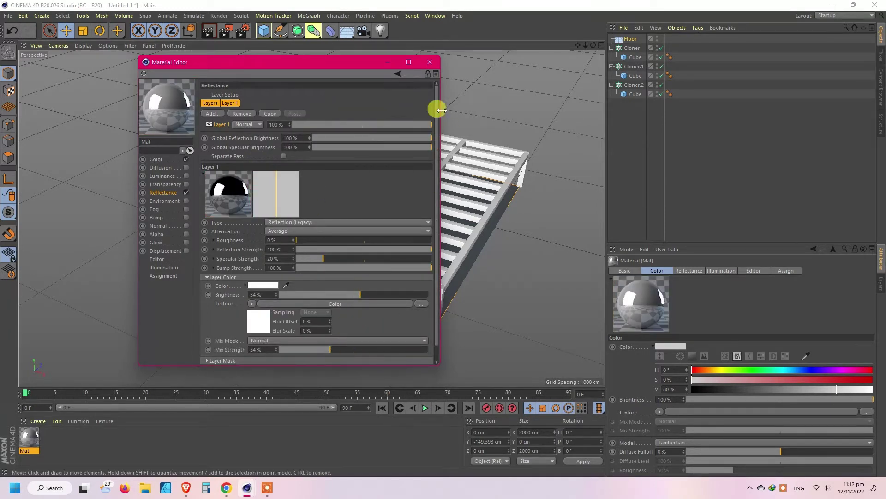
left_click(157, 159)
left_click(428, 63)
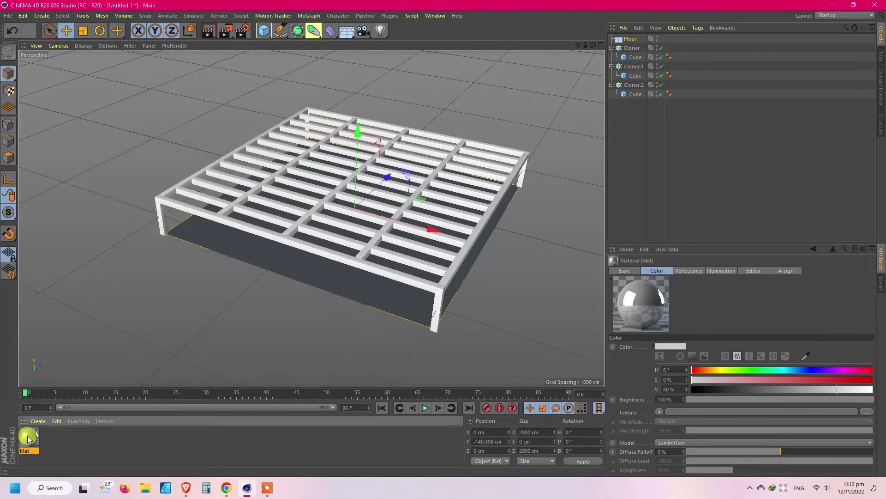
Step: Apply the reflective material to all three cloners and collapse their hierarchies
left_click_drag(573, 123, 611, 89)
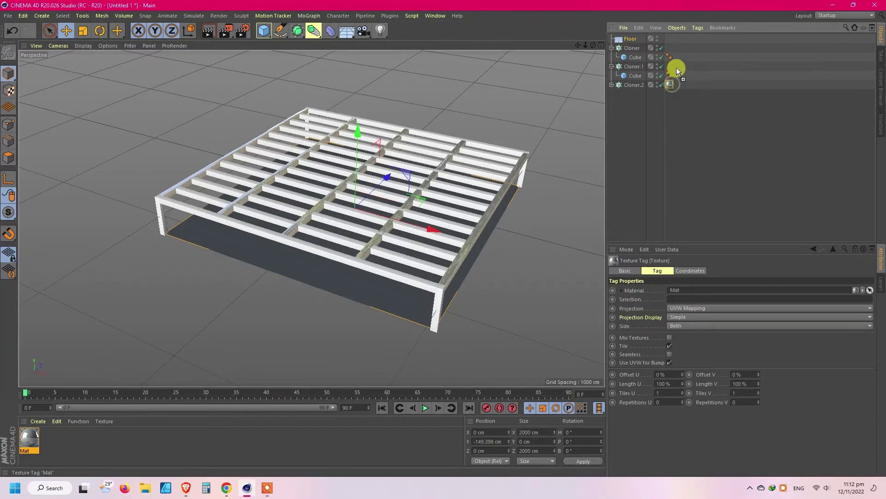
left_click_drag(677, 67, 678, 67, "ctrl")
left_click(612, 66)
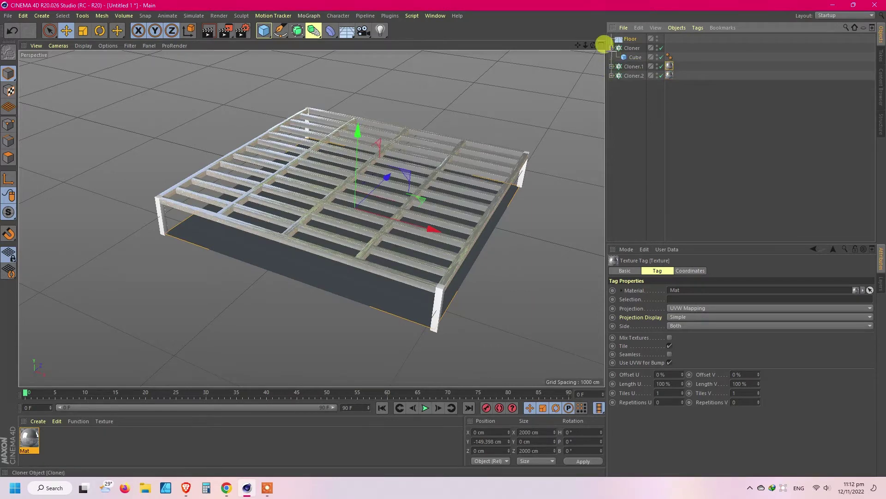
left_click(681, 68)
left_click(612, 48)
left_click_drag(670, 56, 669, 47, "ctrl")
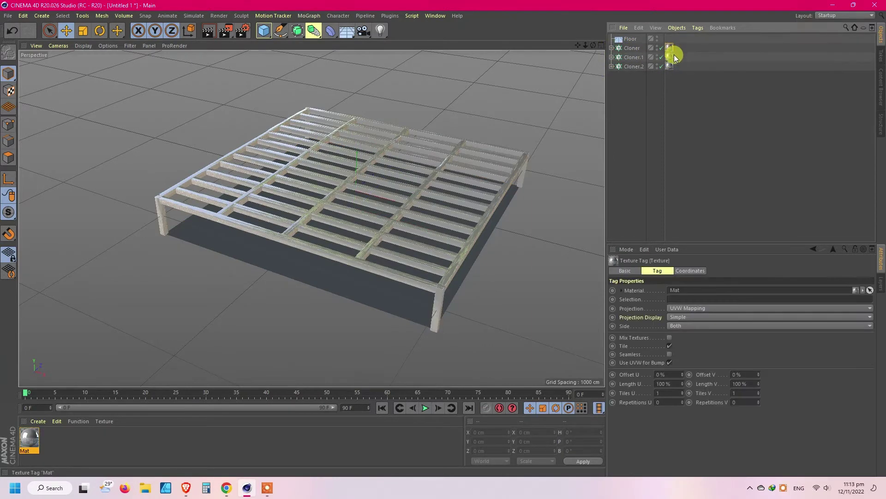
left_click(686, 97)
Step: Create a second material and load Casa Probe.hdr from folder D on drive D as its colour texture
double_click(59, 448)
double_click(37, 439)
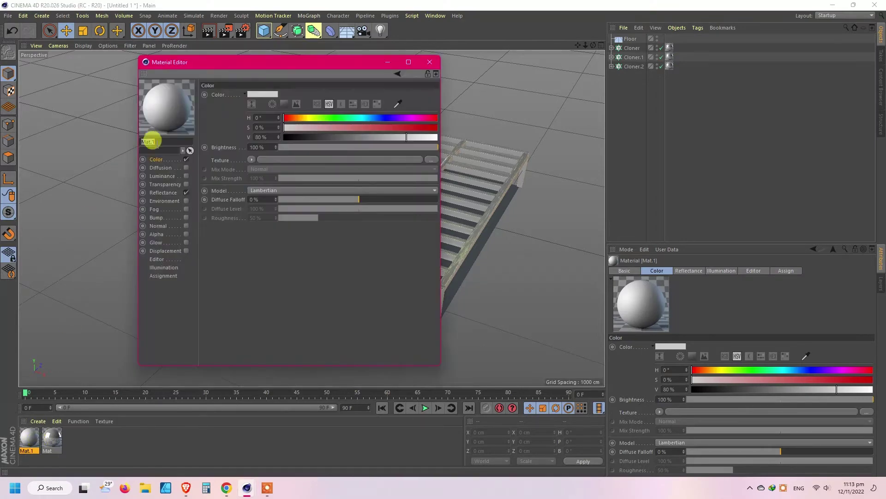
left_click(156, 159)
left_click(430, 160)
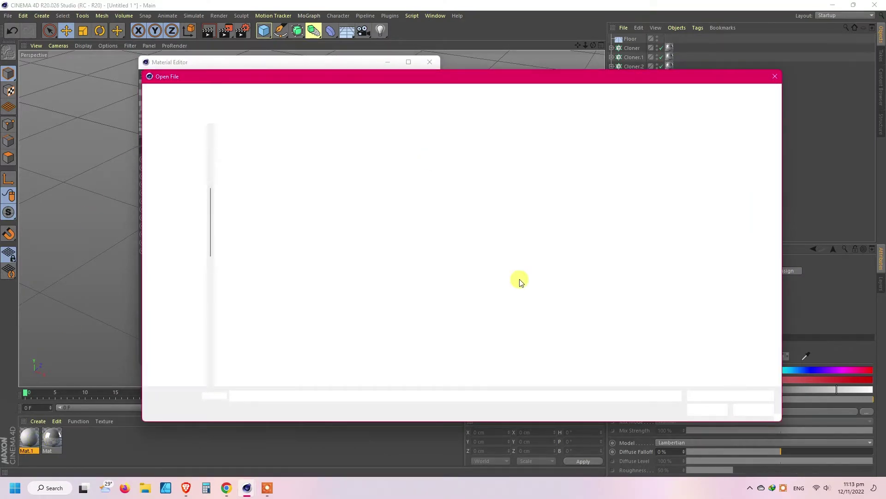
left_click(267, 96)
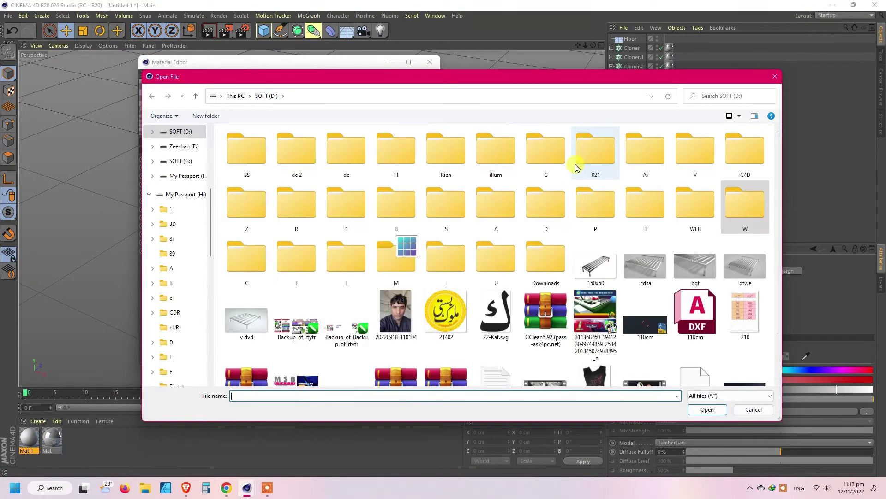
double_click(546, 208)
left_click(356, 360)
double_click(355, 359)
left_click(498, 274)
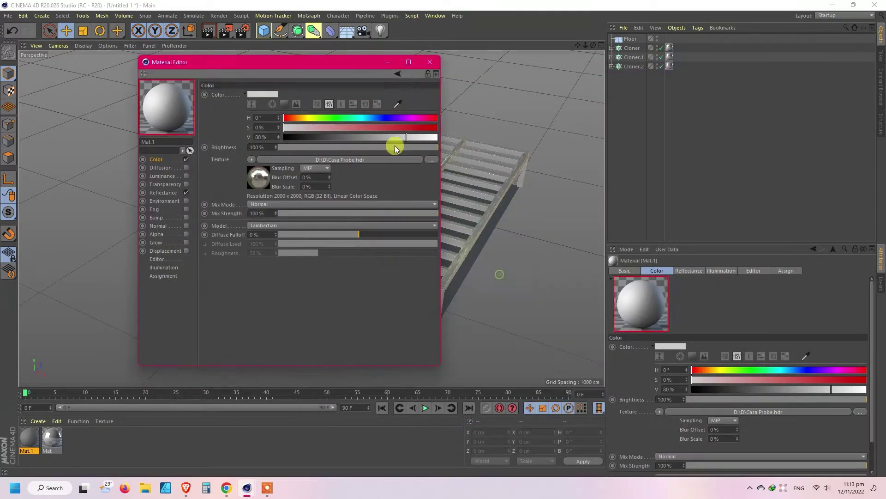
Step: Set the HDR texture's blur offset to 10% and blur scale to 5%, and close the material editor
left_click(307, 159)
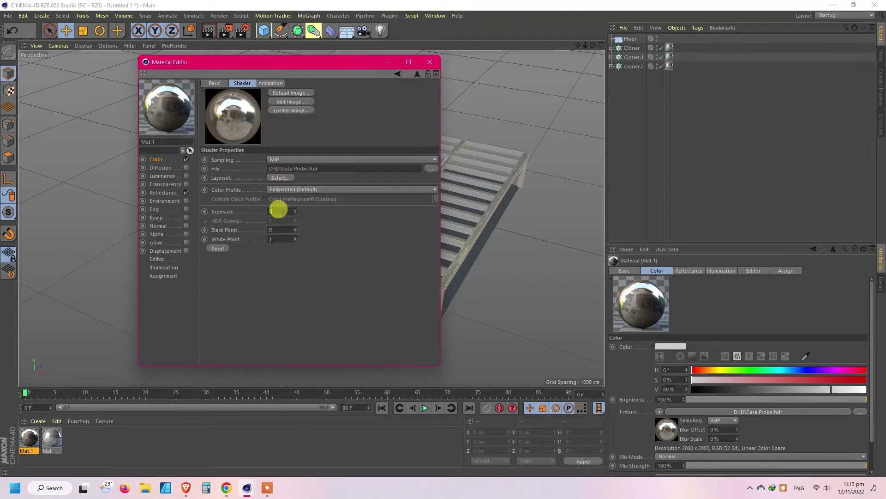
left_click(159, 159)
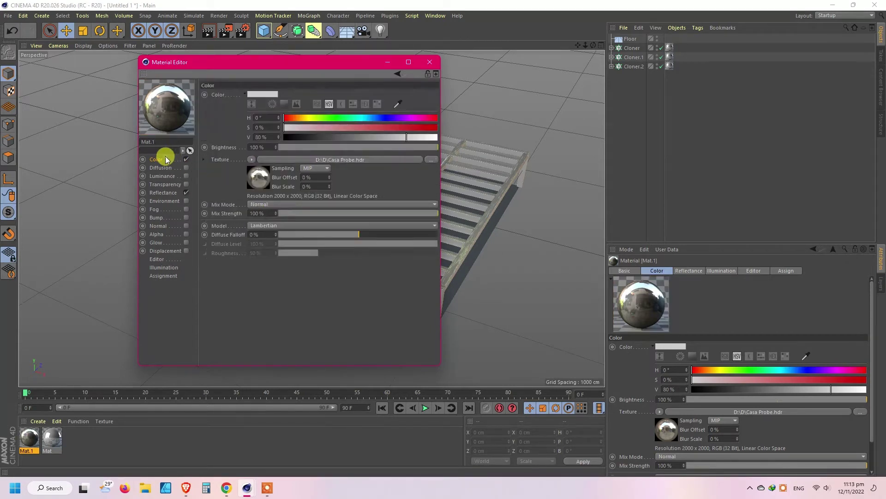
left_click_drag(315, 177, 265, 177)
type("10")
key("Tab")
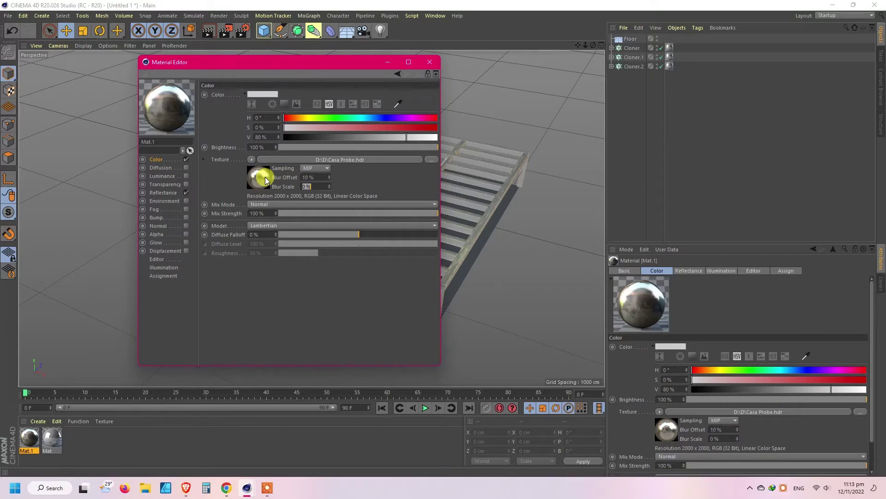
type("5")
key("Tab")
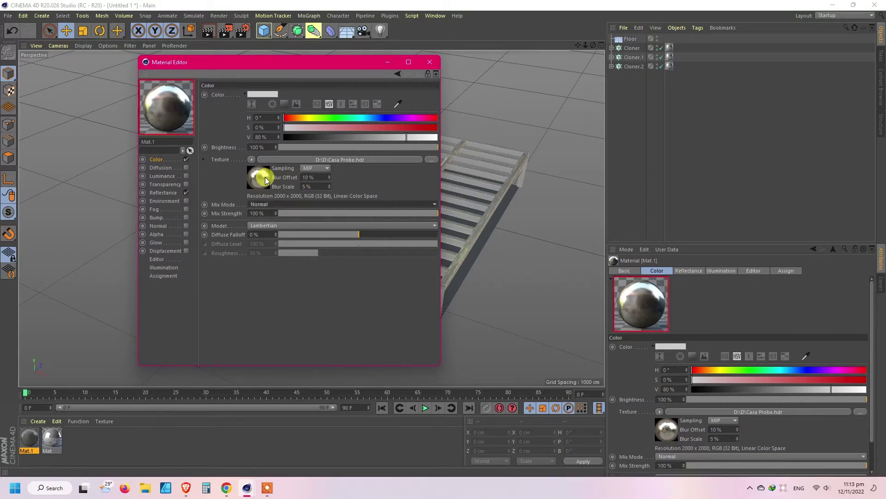
left_click(430, 62)
Step: Add a Sky object carrying the HDR material and hide it from the camera with a Compositing tag
left_click_drag(331, 30, 368, 98)
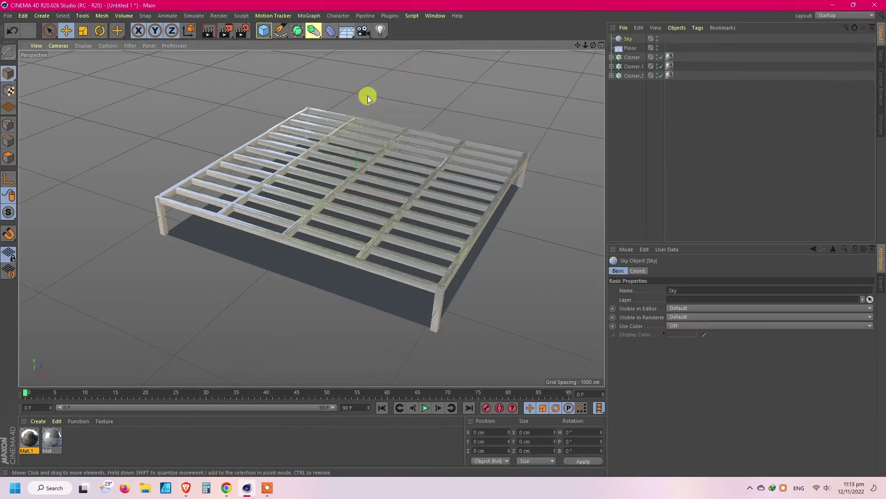
left_click_drag(29, 439, 629, 39)
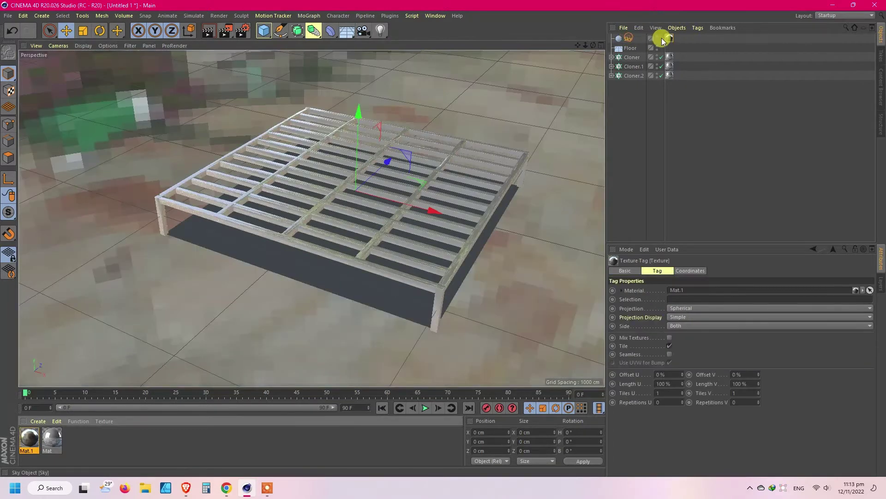
right_click(662, 41)
mouse_move(784, 142)
left_click(812, 112)
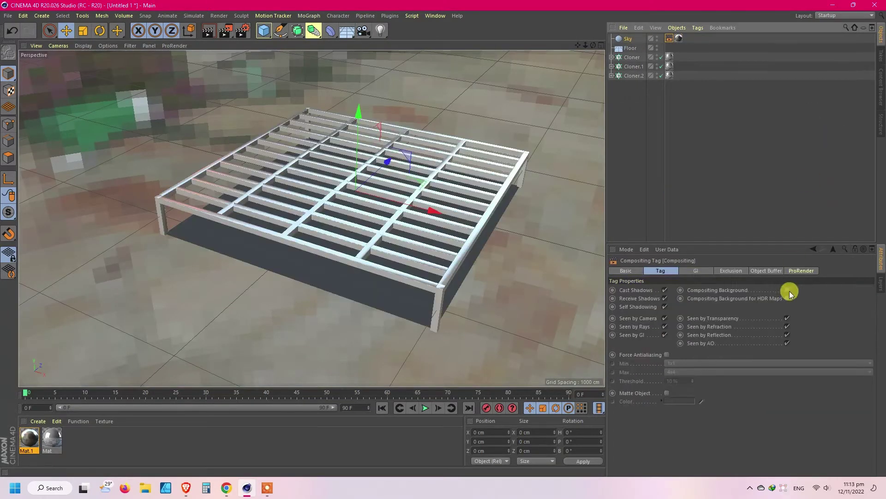
left_click(674, 313)
left_click(739, 143)
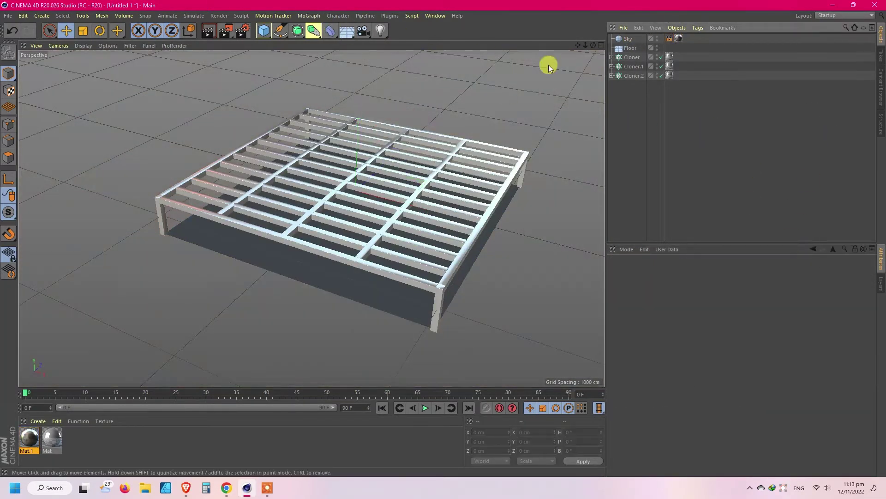
Step: Undo a mistakenly added Foreground object and add a Background object with a Compositing tag instead
left_click_drag(347, 36, 371, 98)
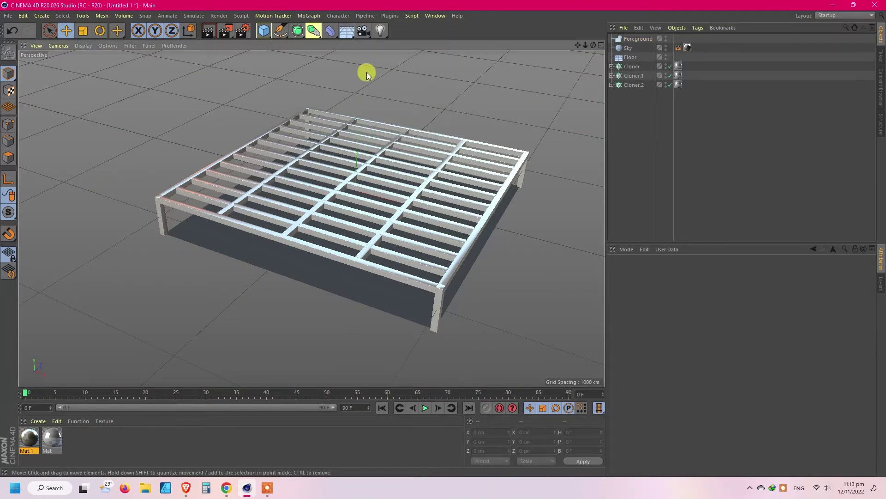
key("ctrl+z")
left_click_drag(346, 31, 376, 109)
right_click(636, 39)
mouse_move(665, 44)
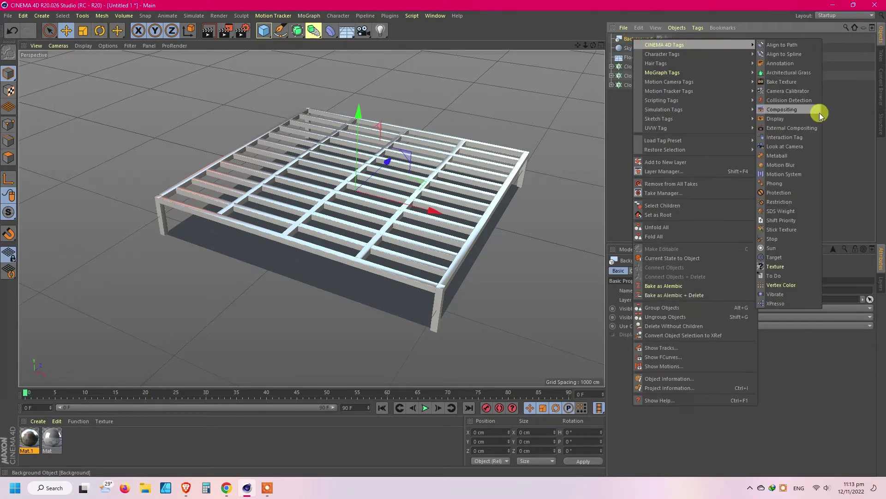
left_click(788, 114)
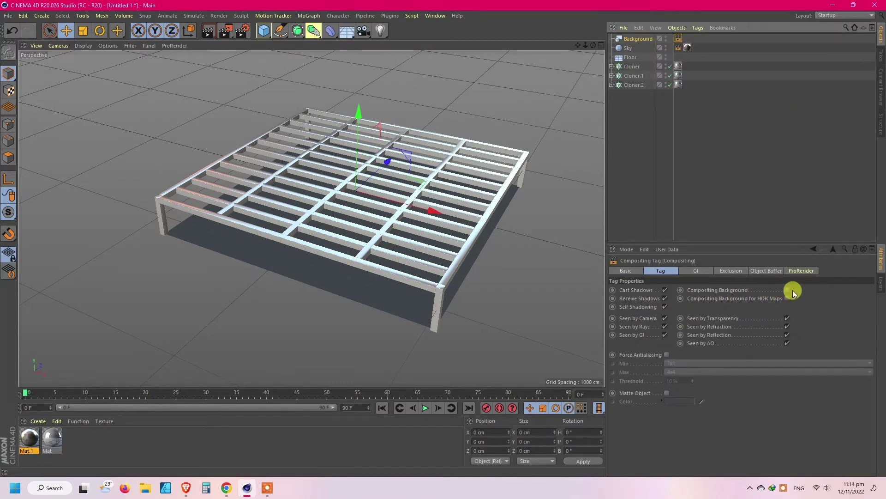
Step: Create a new default material and apply it to both the Background and the Floor
double_click(237, 446)
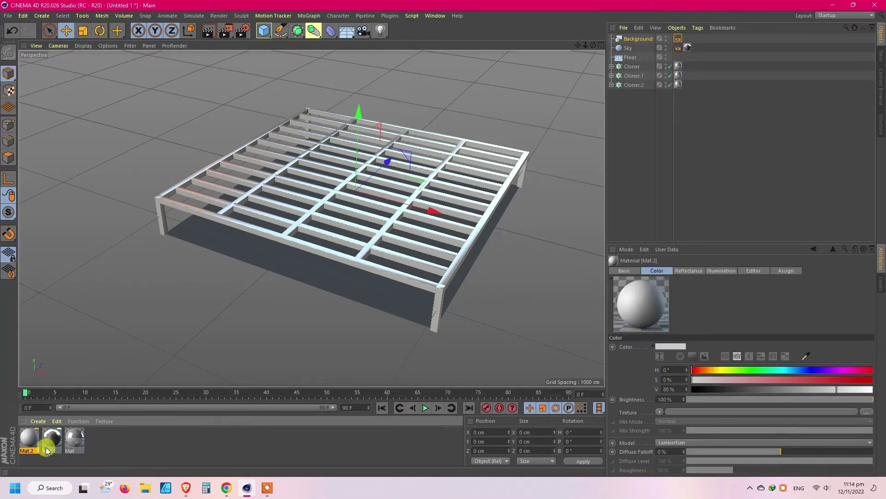
left_click_drag(636, 42, 636, 39)
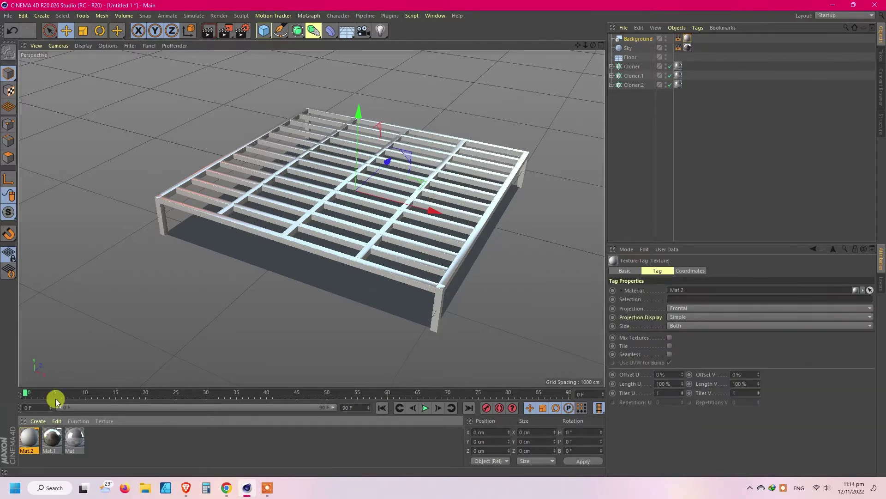
left_click_drag(615, 96, 597, 52)
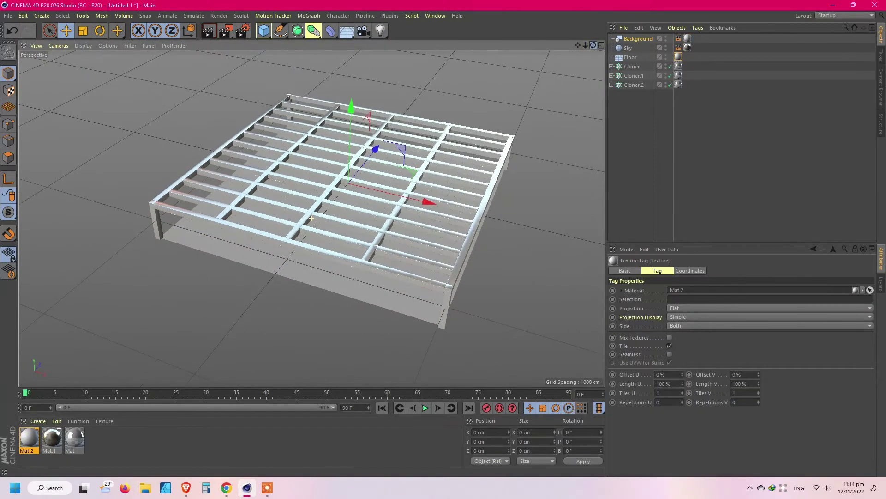
Step: Render the scene to the Picture Viewer, adjust the image zoom to inspect it, and close the viewer
left_click(225, 31)
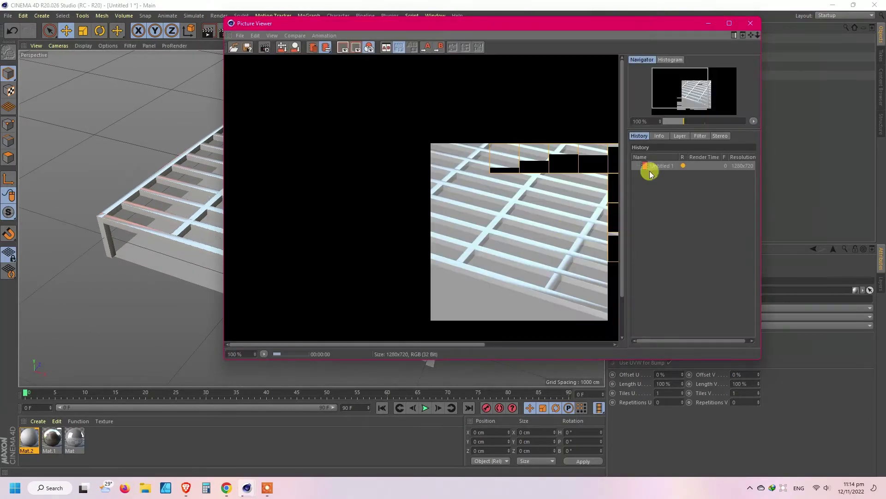
left_click(754, 121)
left_click(766, 130)
left_click(751, 23)
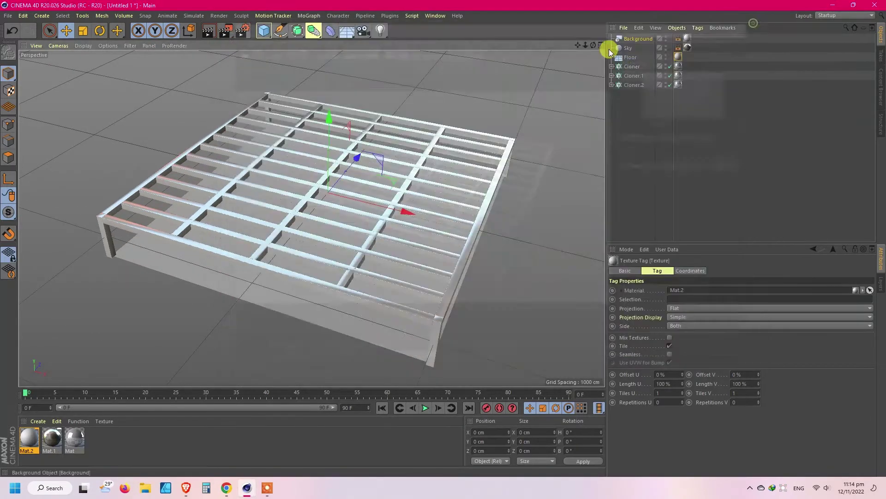
Step: Add an Omni light and place it above and away from the frame, at about X -4020, Y 1659, Z -1642 cm
left_click(382, 31)
scroll(320, 208, "down", 10)
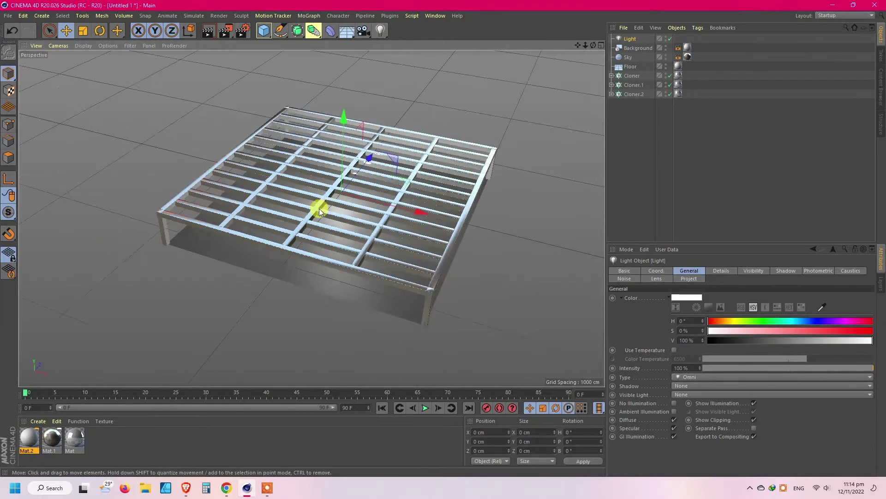
left_click_drag(322, 156, 66, 131)
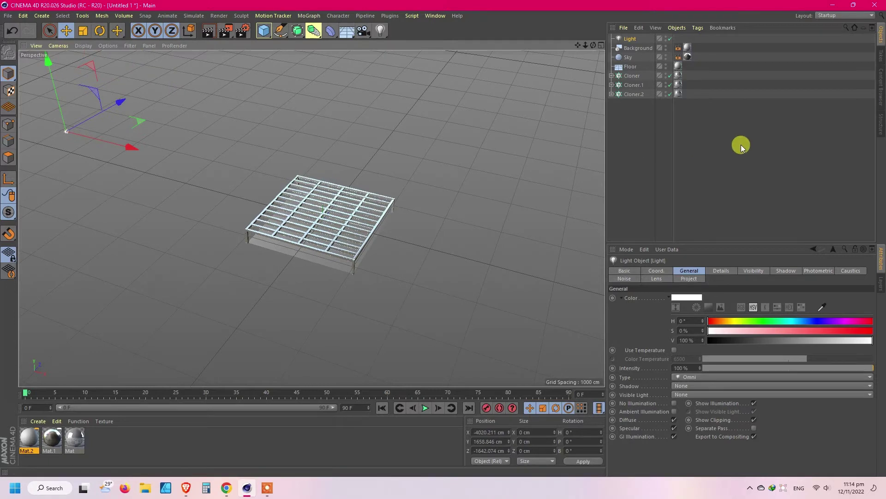
Step: Set the light's shadow type to Shadow Maps (Soft) and deselect the light
left_click(787, 271)
left_click(658, 298)
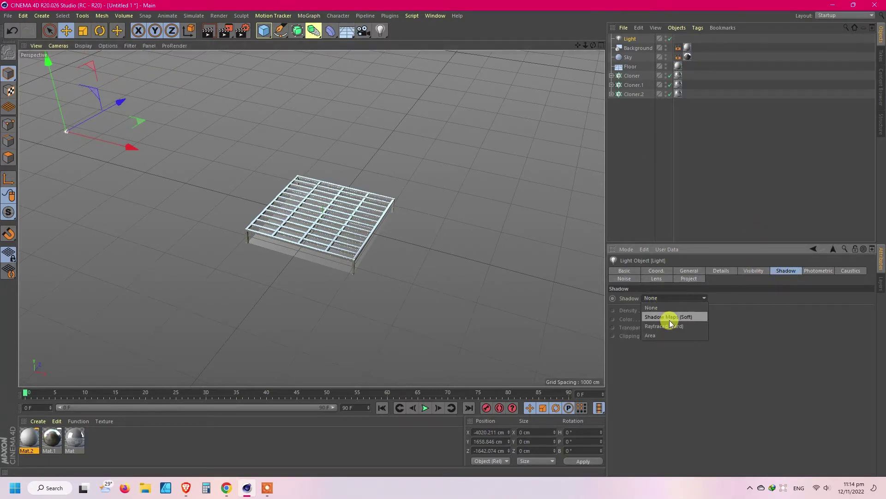
left_click(671, 318)
left_click(333, 444)
Step: Render the lit frame to the Picture Viewer to examine its shadows, and close the viewer
scroll(347, 258, "up", 3)
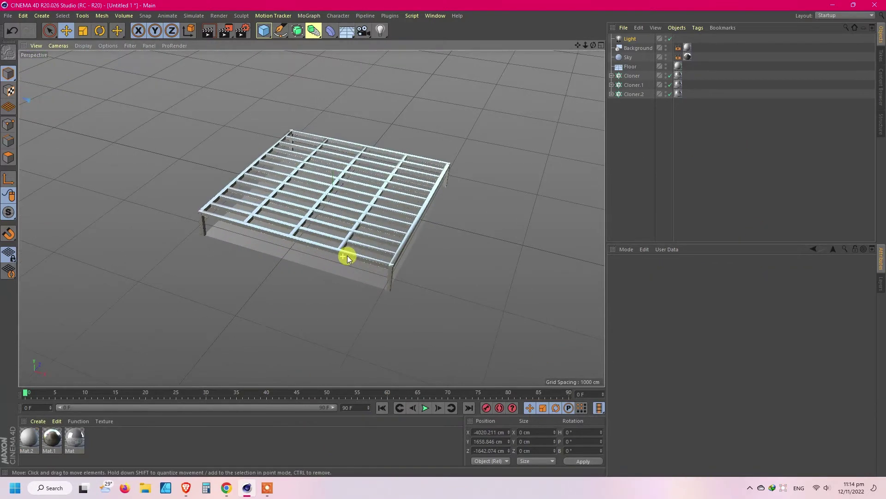
scroll(358, 155, "up", 4)
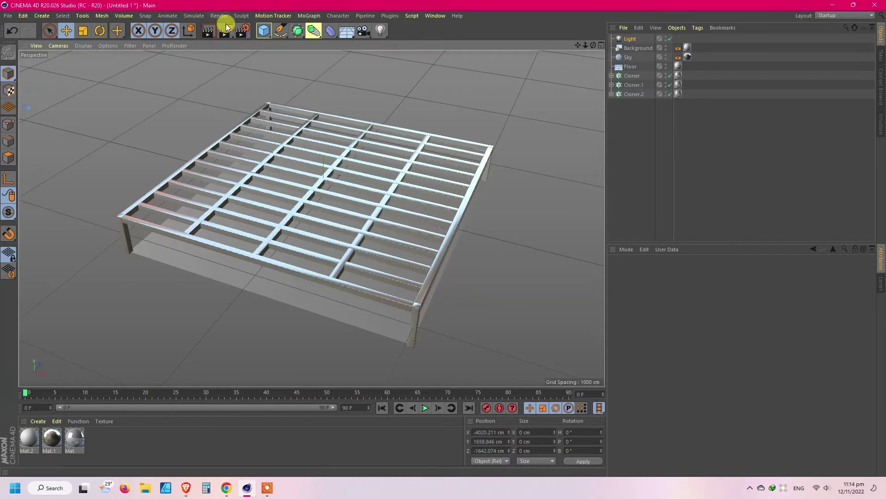
left_click(225, 29)
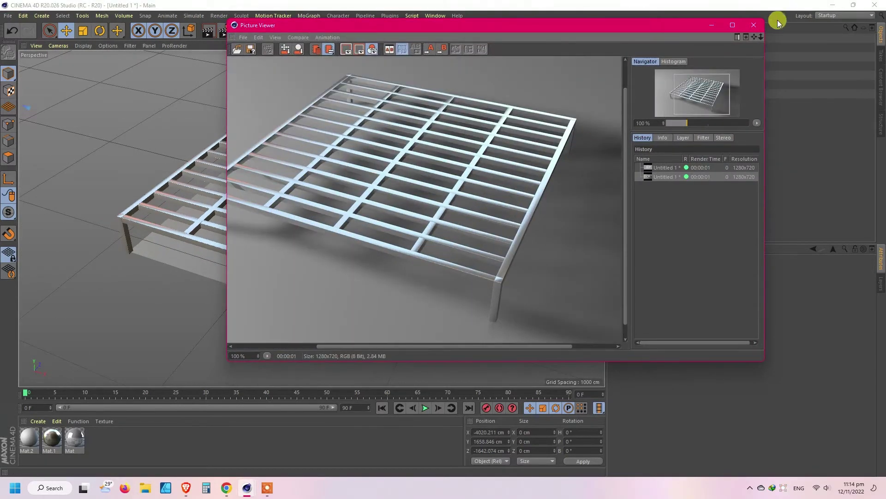
left_click(754, 24)
Step: Lower the Floor slightly beneath the pillars' bases in the Right view, to about Y -152 cm
middle_click(182, 315)
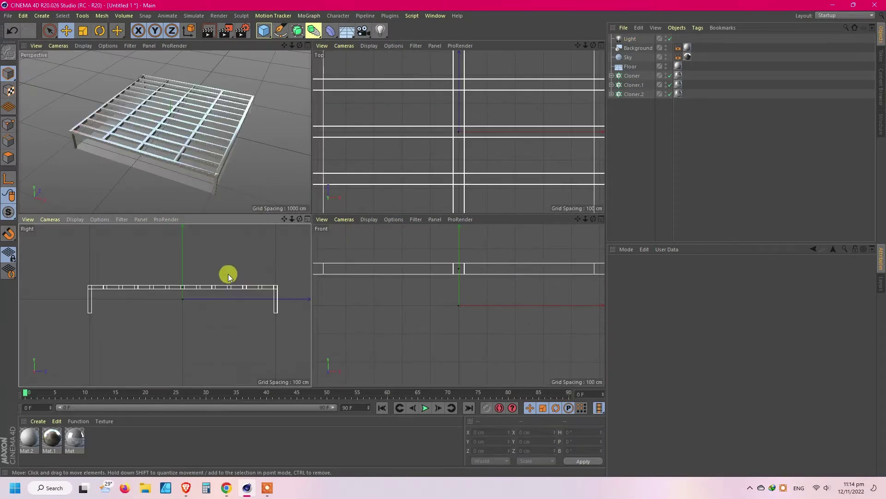
left_click(117, 328)
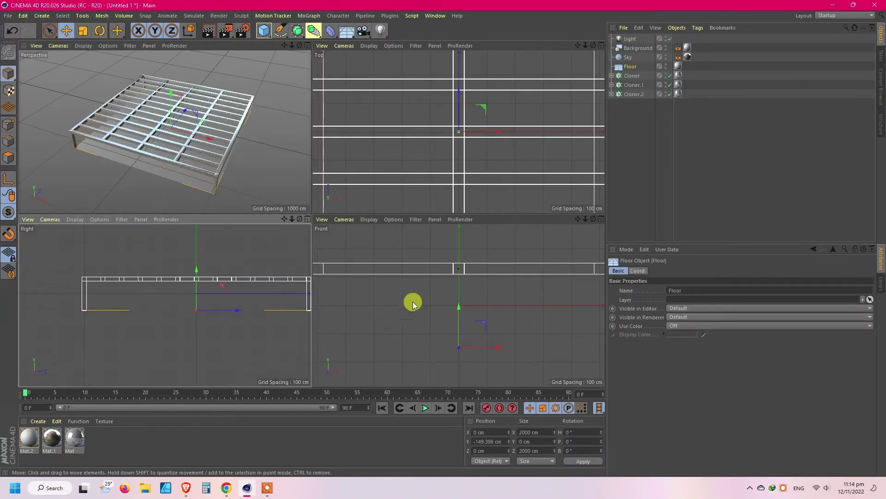
scroll(86, 312, "up", 5)
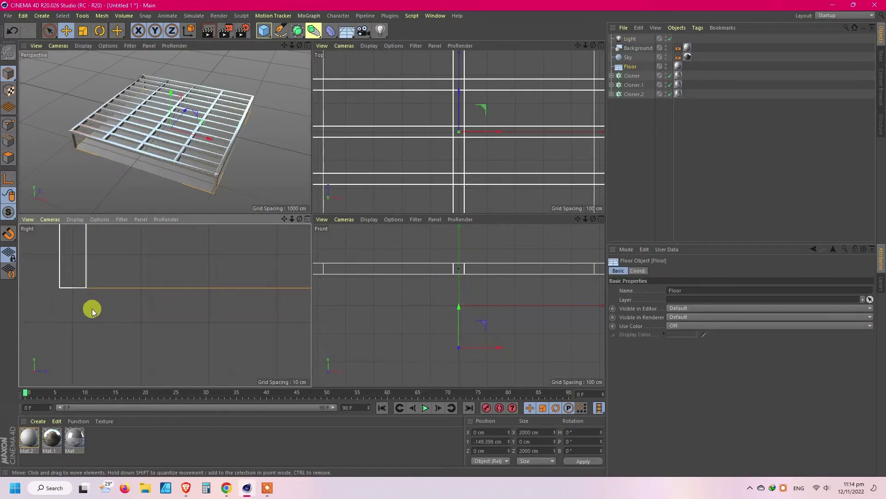
scroll(79, 274, "up", 4)
scroll(88, 298, "down", 6)
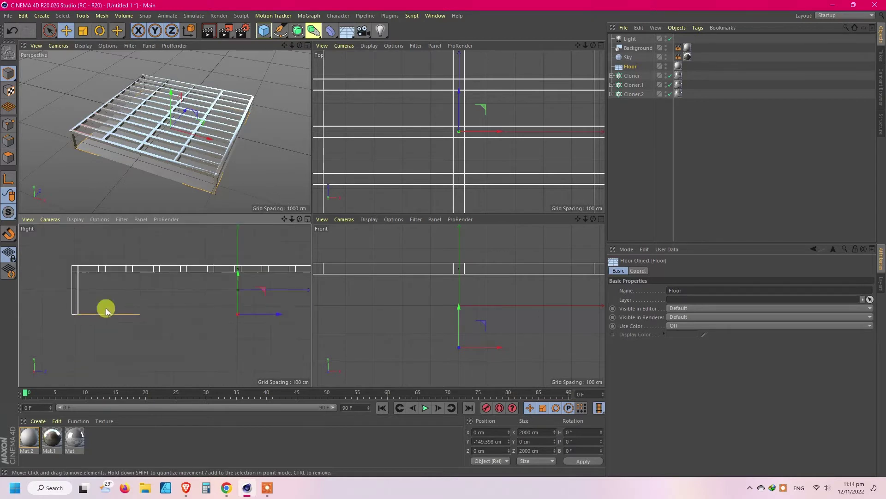
left_click_drag(238, 273, 239, 277)
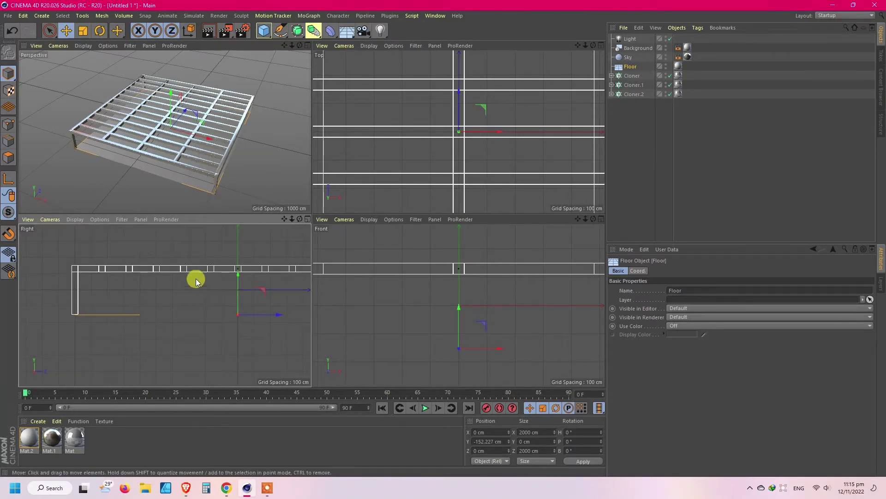
Step: Return to the perspective view and add Ambient Occlusion and Global Illumination effects to the render settings
middle_click(249, 189)
scroll(352, 221, "up", 2)
left_click(238, 36)
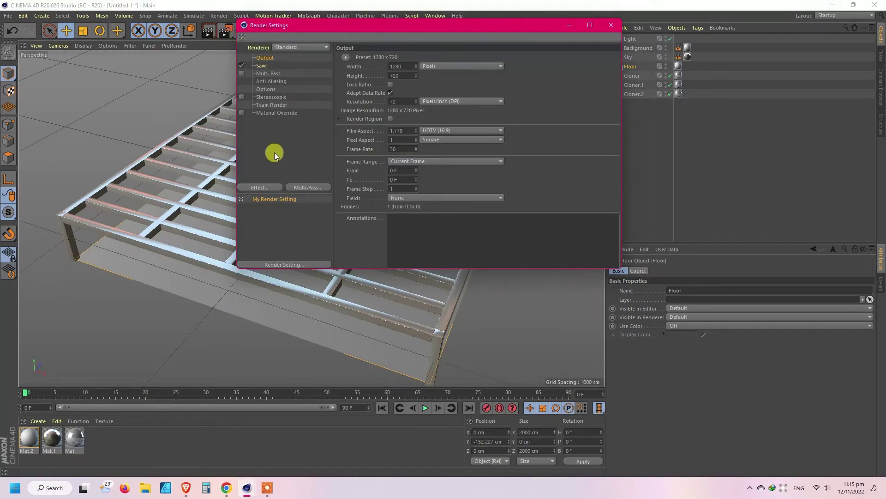
right_click(274, 152)
left_click(297, 211)
right_click(285, 144)
left_click(311, 261)
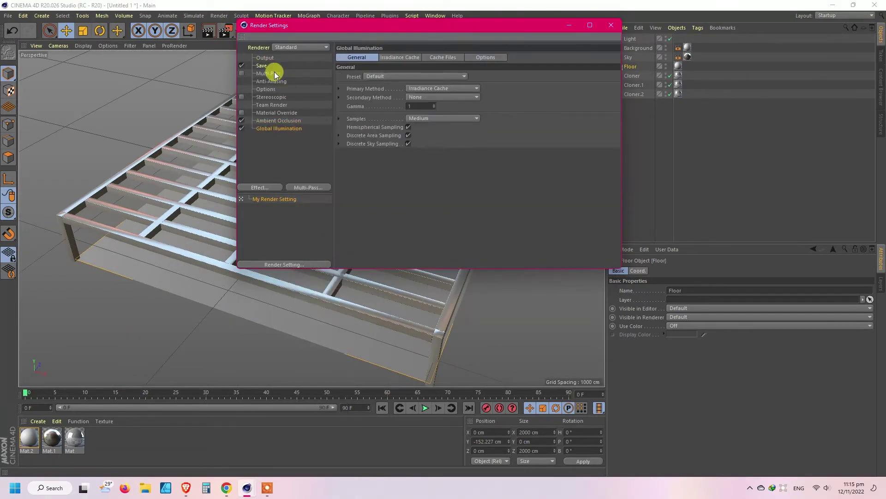
Step: Apply the HDTV 1080 29.97 output preset in the render settings and set the resolution to 92 DPI
left_click(265, 58)
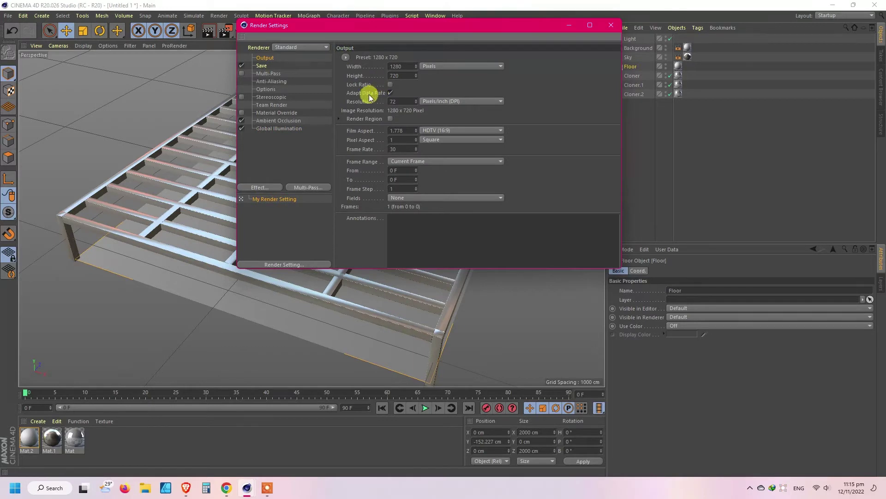
left_click(346, 57)
mouse_move(365, 86)
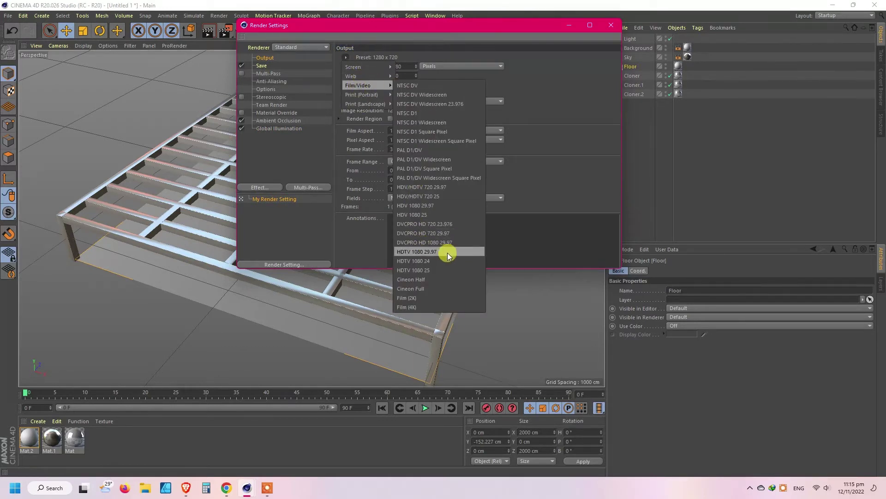
left_click(423, 205)
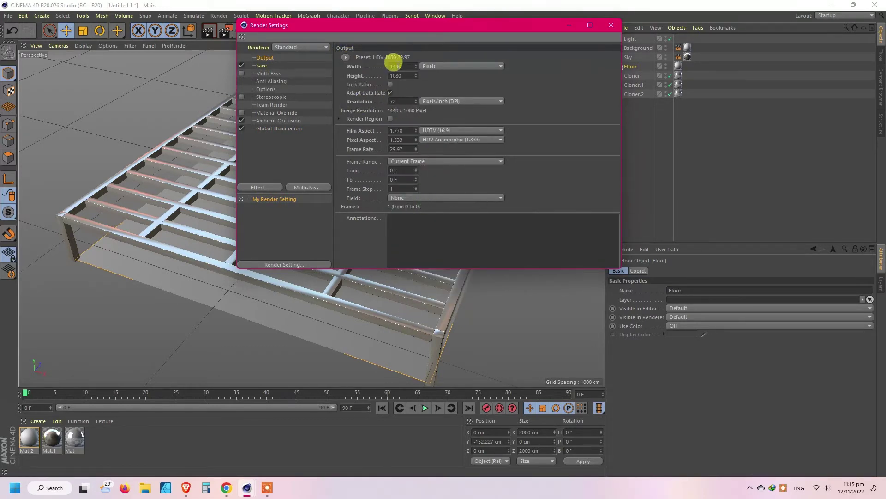
left_click(345, 57)
mouse_move(390, 82)
left_click(423, 252)
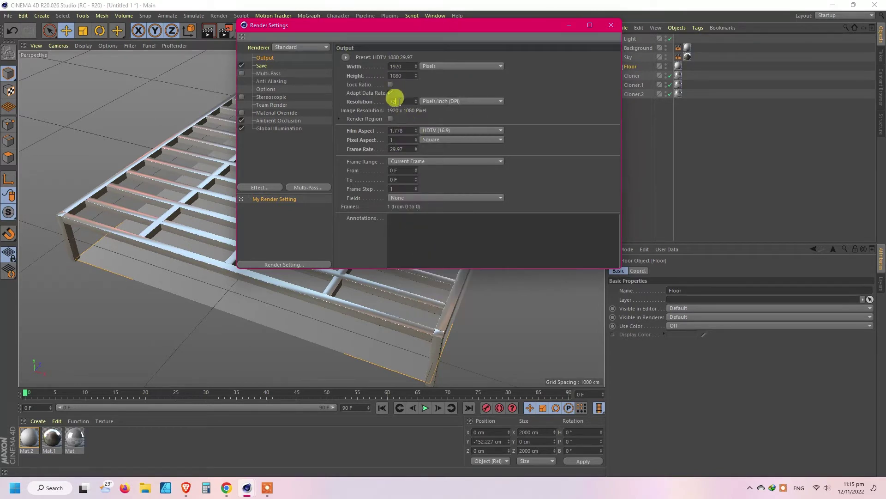
key("Return")
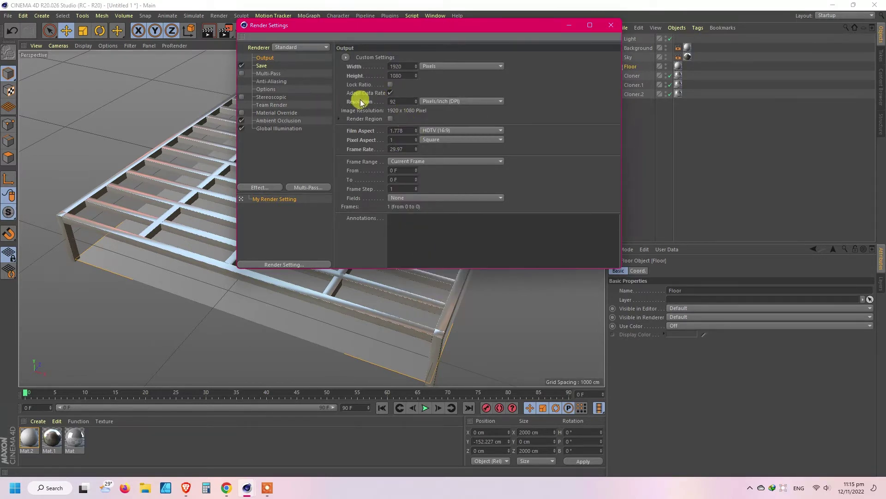
left_click(402, 98)
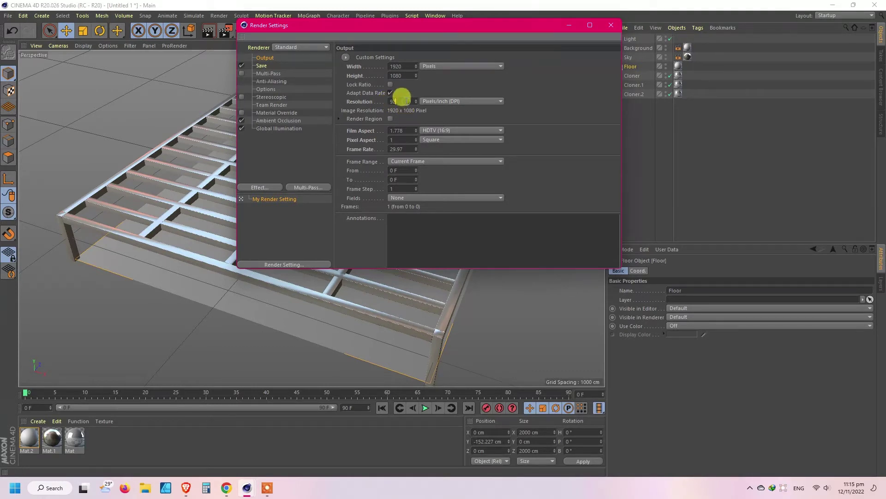
Step: Set the render's Anti-Aliasing to Best and close the render settings
left_click(280, 152)
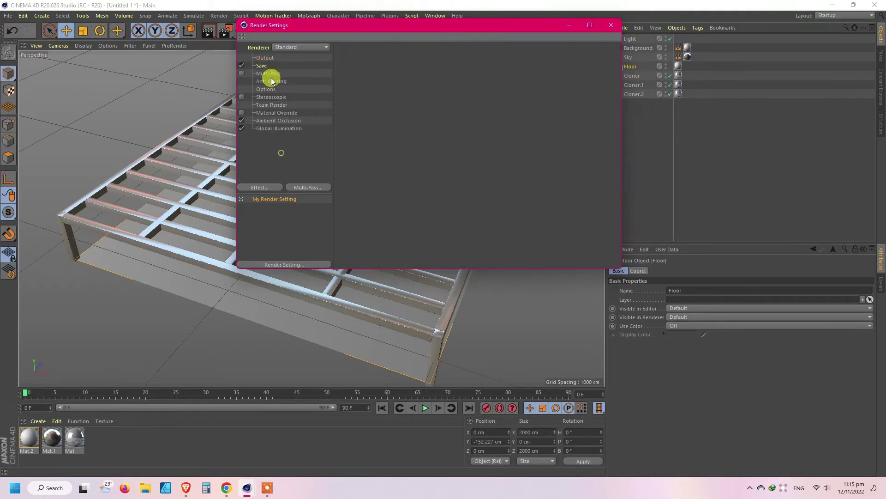
left_click(271, 82)
left_click(434, 58)
left_click(418, 85)
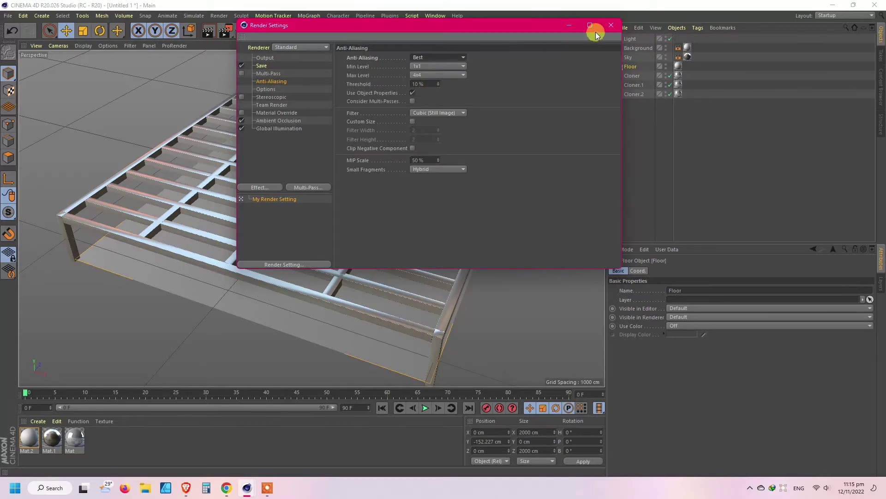
left_click(610, 26)
left_click(237, 30)
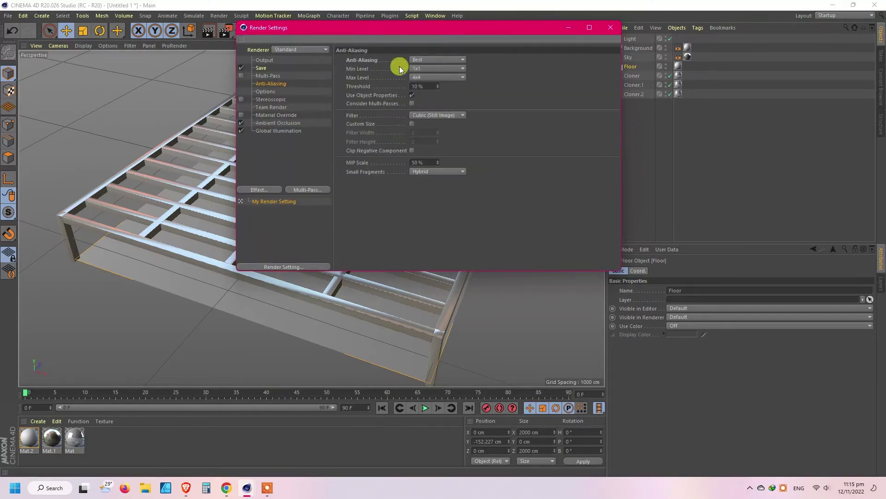
left_click(611, 27)
Step: Render the frame to the Picture Viewer, fit the image to its window, and minimize the viewer
left_click(227, 31)
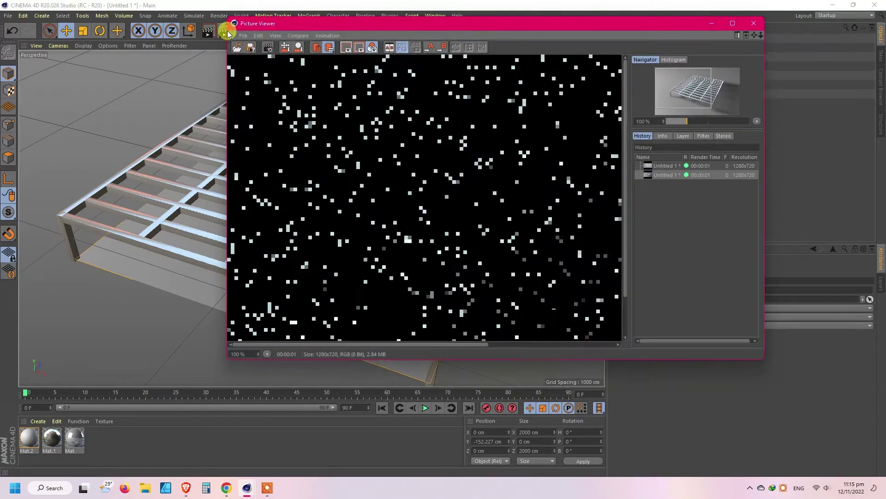
left_click(760, 120)
left_click(762, 131)
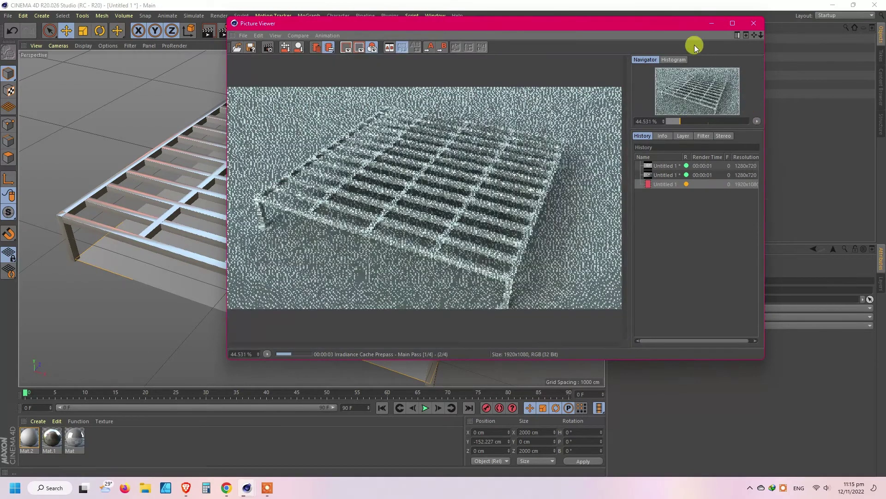
left_click(712, 23)
scroll(285, 325, "up", 1)
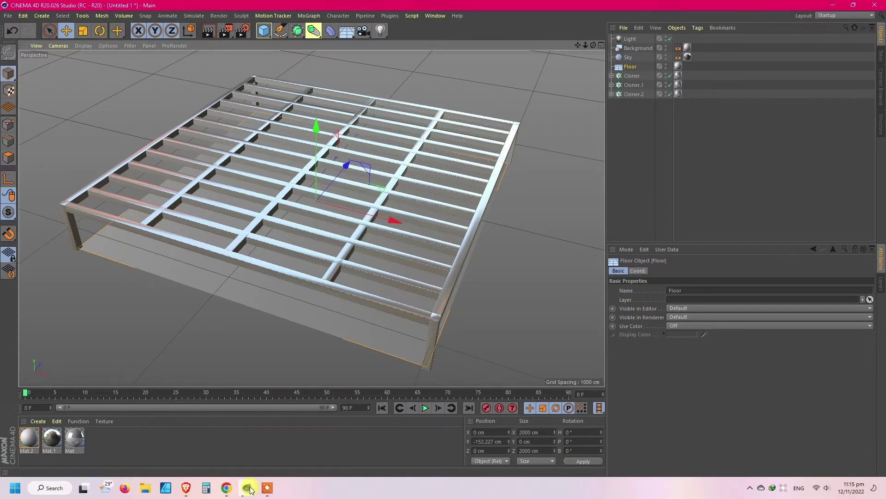
Step: Bring back the Picture Viewer, maximize it with the image fitted to examine the running render, and minimize it
key("shift+r")
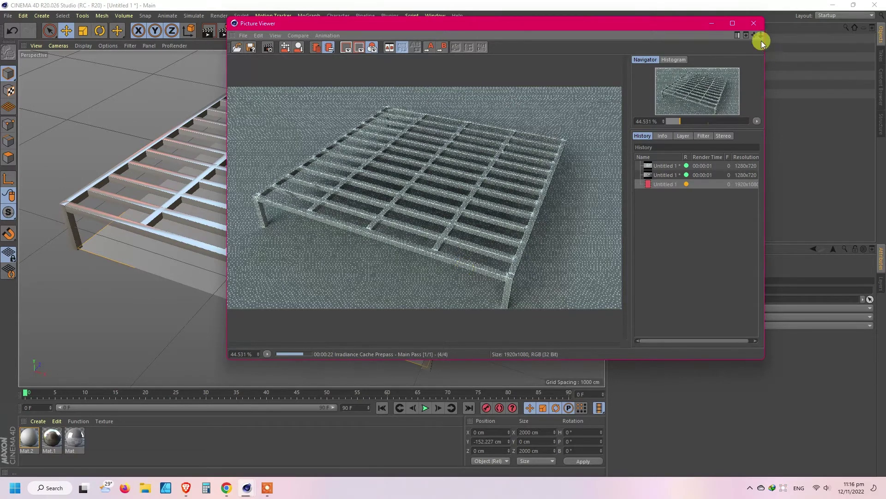
left_click(733, 23)
left_click(880, 101)
left_click(872, 112)
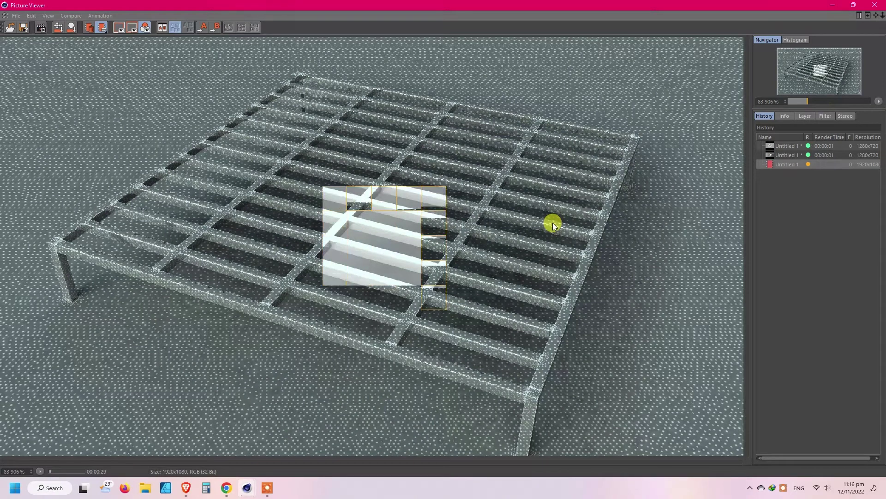
left_click(831, 6)
Step: Raise the frame material's reflectance Layer Color to 86% brightness and 66% mix strength, and return to its color channel
left_click(72, 440)
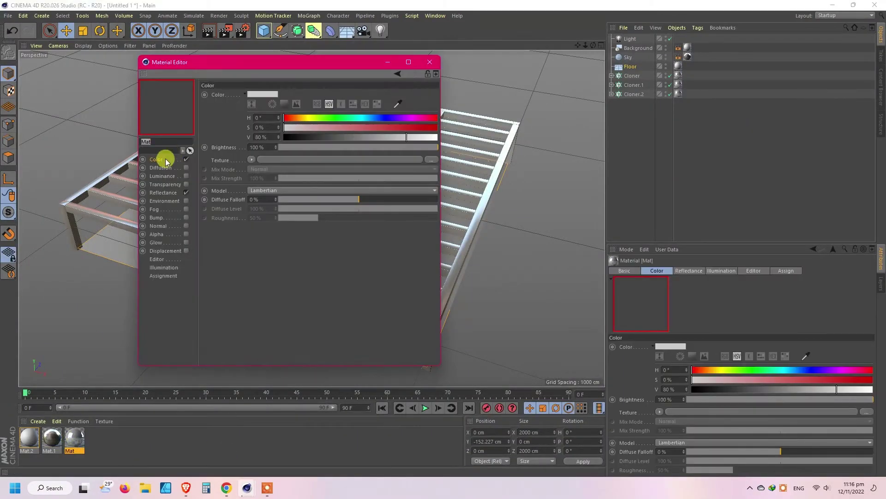
left_click(164, 191)
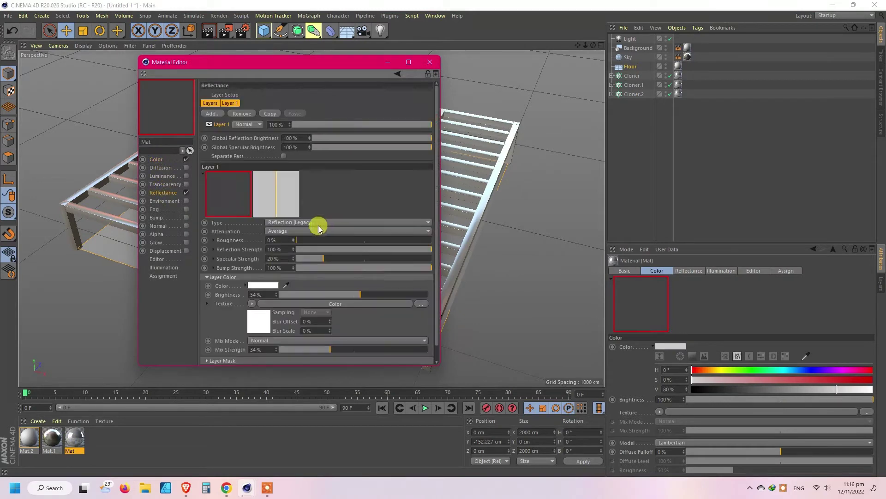
left_click(409, 295)
left_click(379, 350)
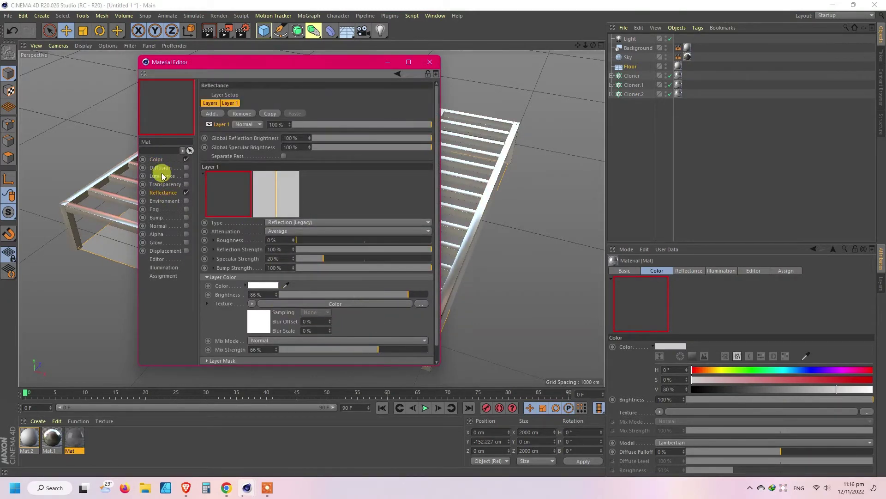
left_click(156, 160)
Step: Expand the three Cloners, check the fillet settings of each one's cube, and look at the Floor's properties
left_click(612, 77)
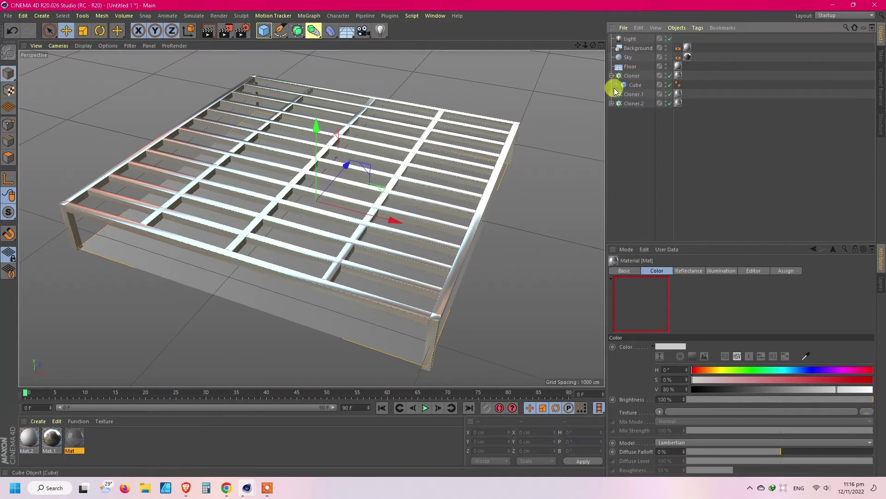
left_click(612, 103)
left_click(612, 94)
left_click(636, 85)
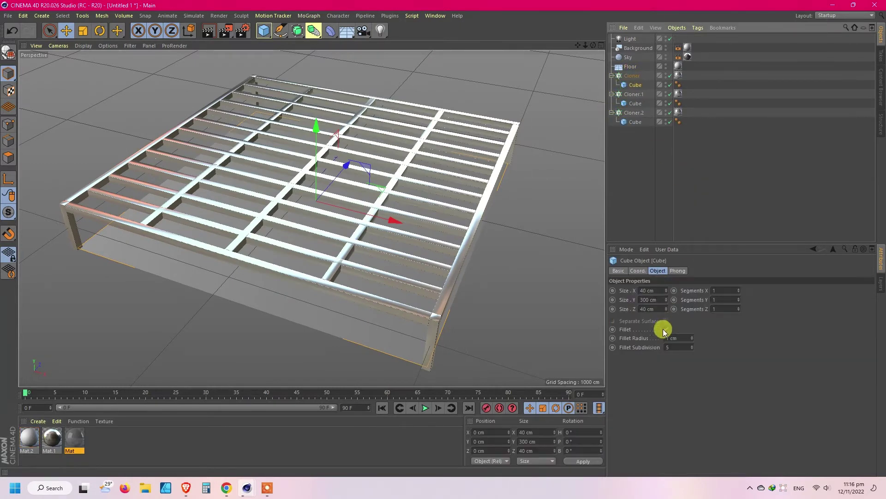
left_click(635, 103)
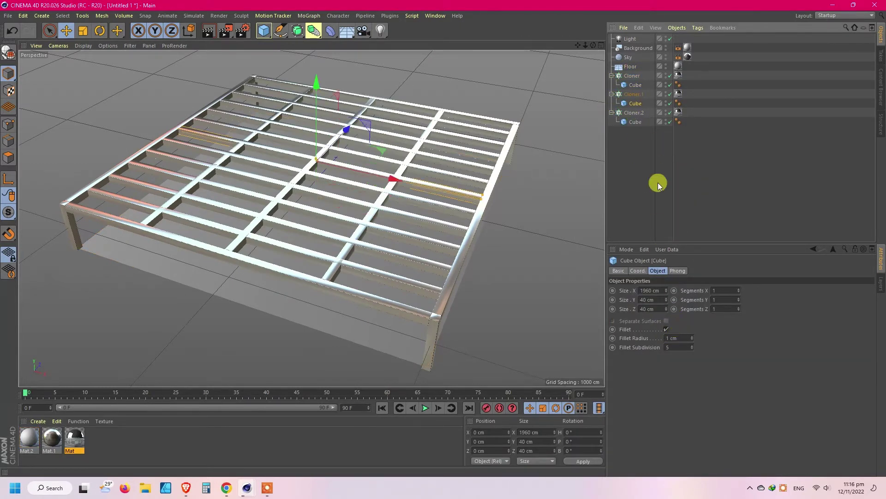
left_click(639, 122)
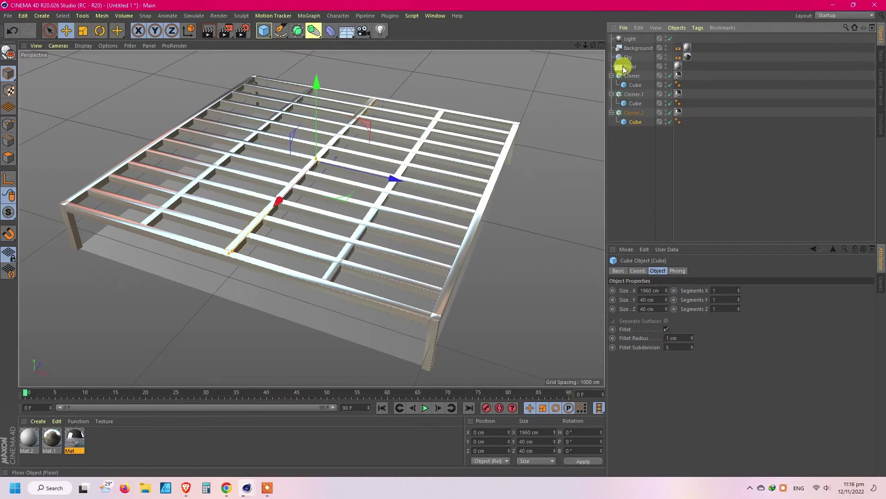
left_click(624, 68)
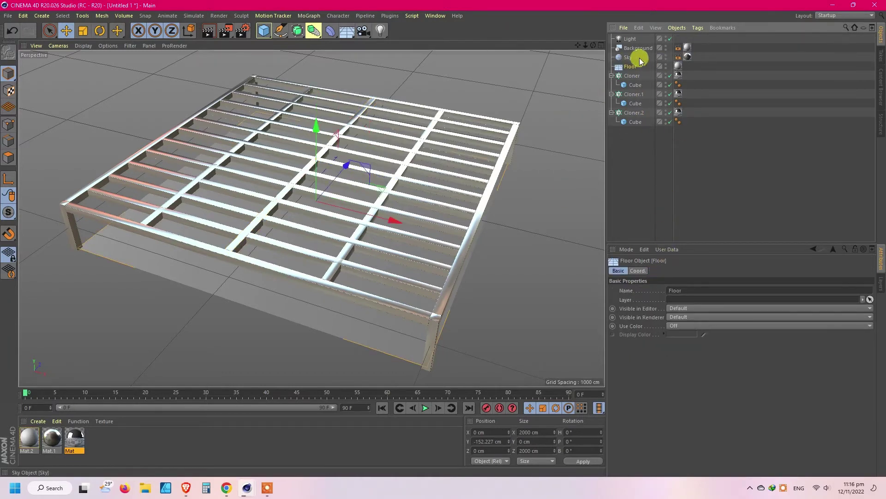
Step: Duplicate the light and place the copy about 4000 cm away along the negative Z axis
left_click(630, 39)
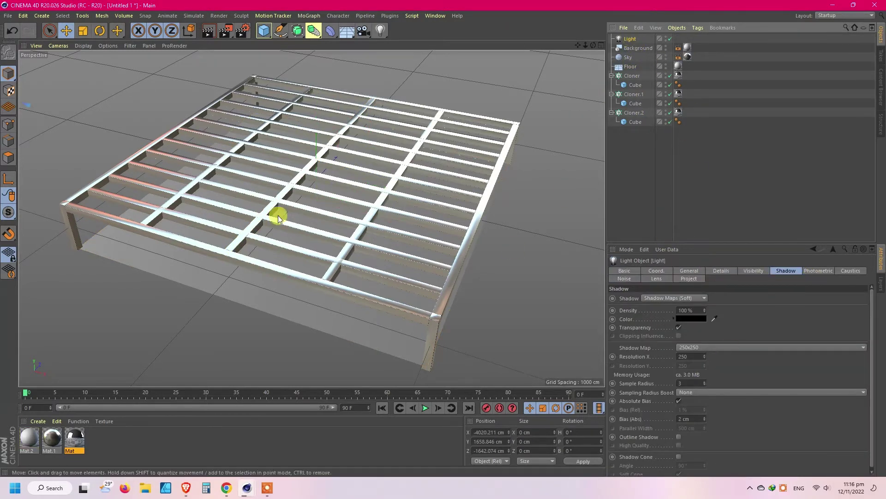
scroll(292, 226, "down", 8)
scroll(293, 226, "down", 3)
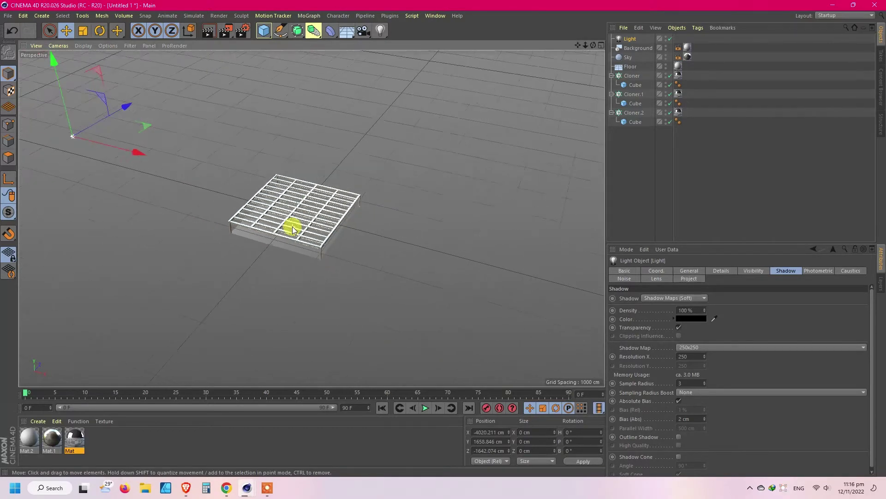
left_click_drag(140, 114, 9, 196, "ctrl")
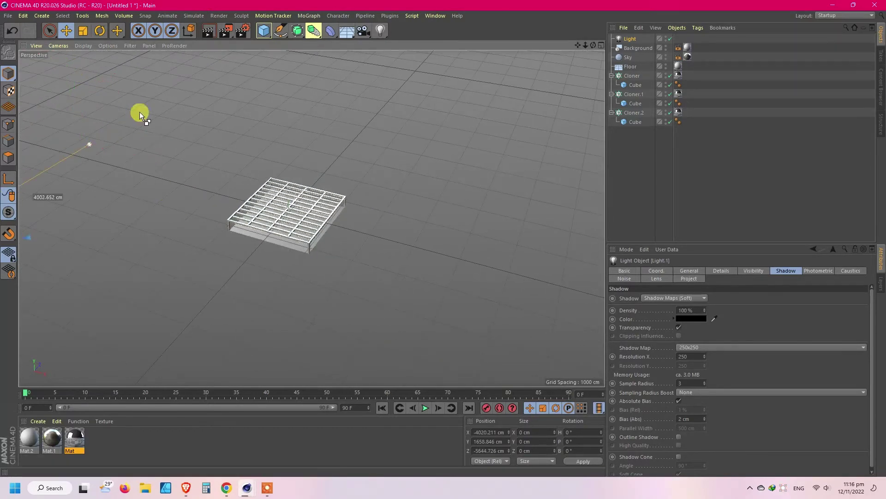
scroll(304, 113, "down", 4)
Step: Move the duplicated light to the frame's opposite side, at about X 5395, Y 3593, Z -774 cm
left_click_drag(128, 219, 596, 372)
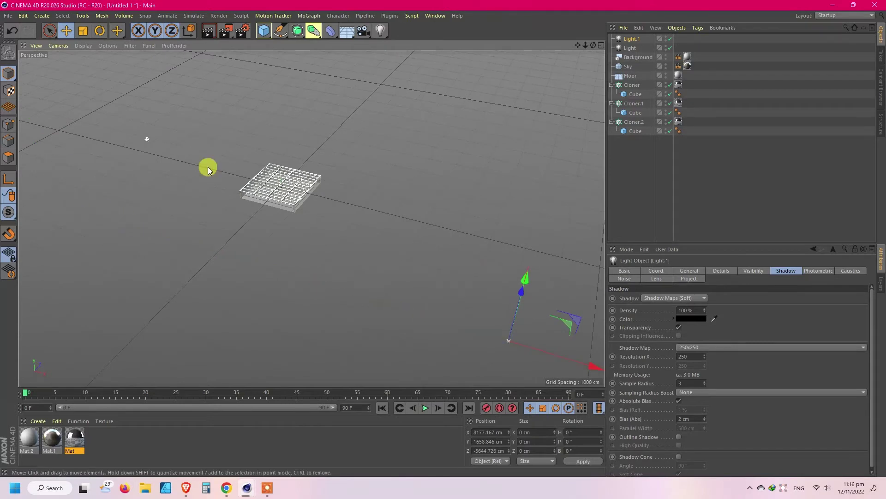
left_click_drag(527, 278, 526, 192)
left_click_drag(600, 283, 453, 240)
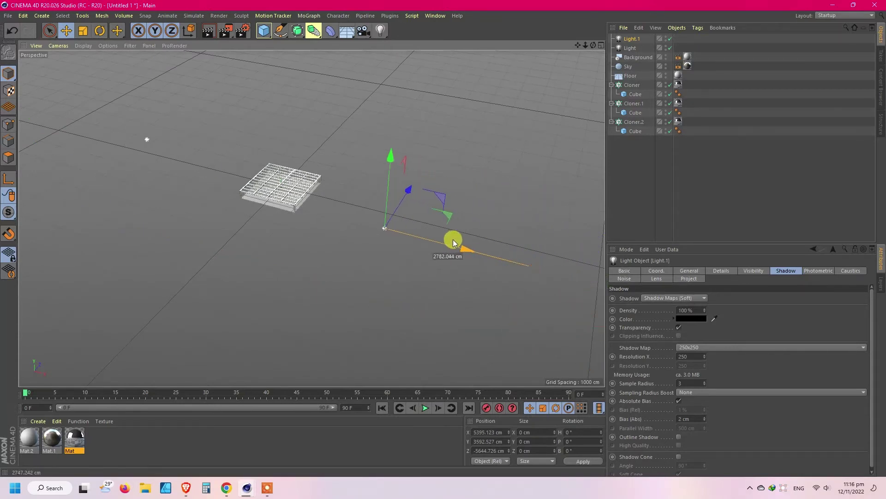
left_click_drag(410, 186, 460, 96)
scroll(286, 198, "up", 6)
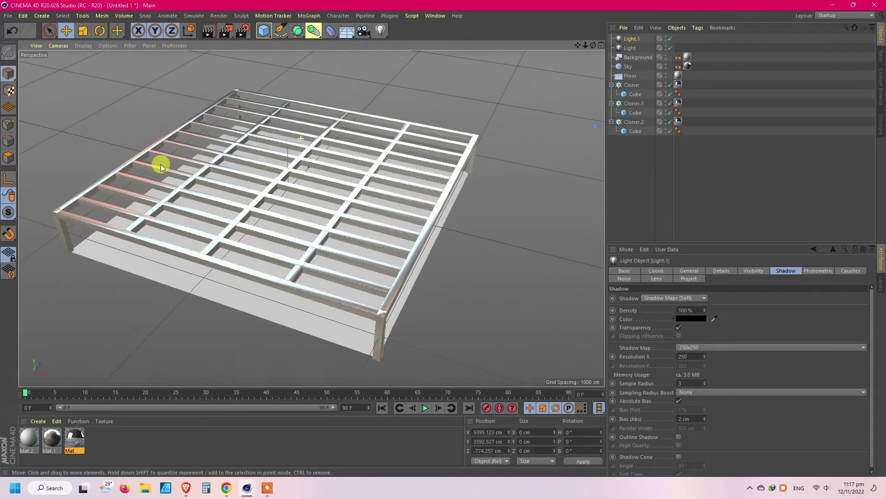
Step: Center the frame in the perspective view, render it to the Picture Viewer with both lights, and restore the viewer's smaller window
mouse_move(586, 45)
left_mouse_down()
mouse_move(573, 44)
mouse_move(593, 38)
mouse_move(581, 47)
left_mouse_up()
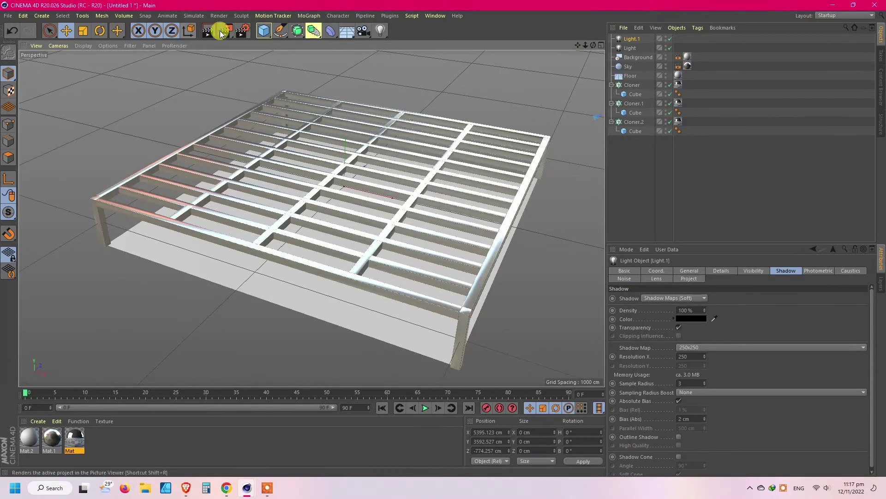
left_click(225, 31)
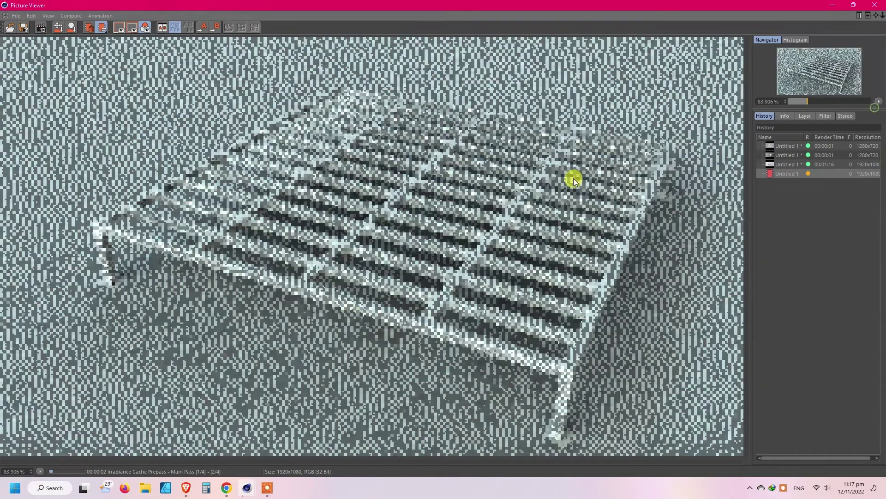
mouse_move(231, 491)
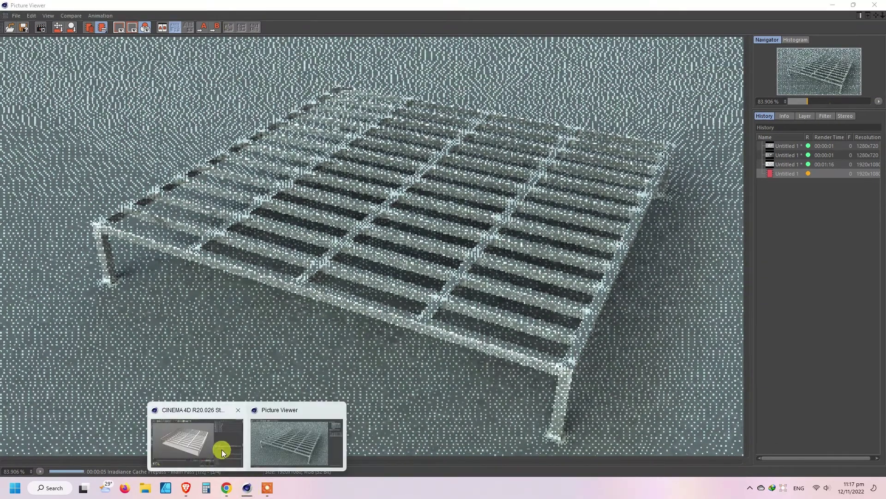
left_click(853, 5)
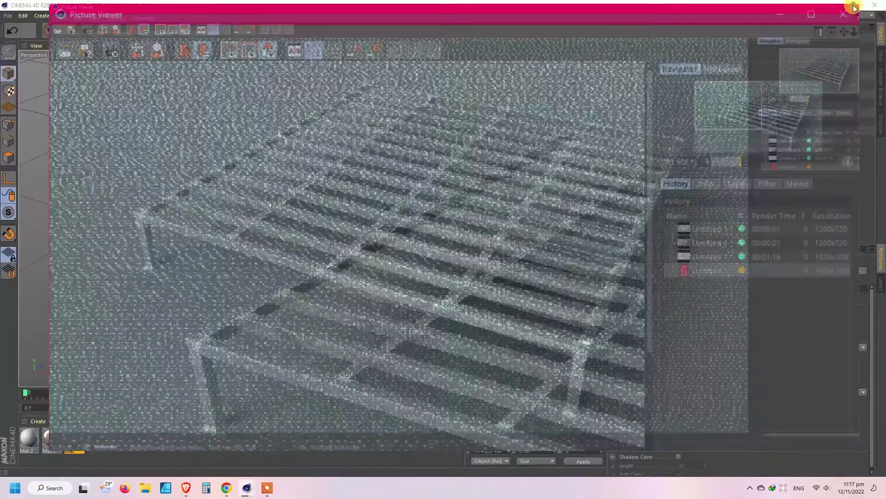
Step: Create a new material, minimize the Picture Viewer, and set the material's color value (V) to 94%
double_click(169, 446)
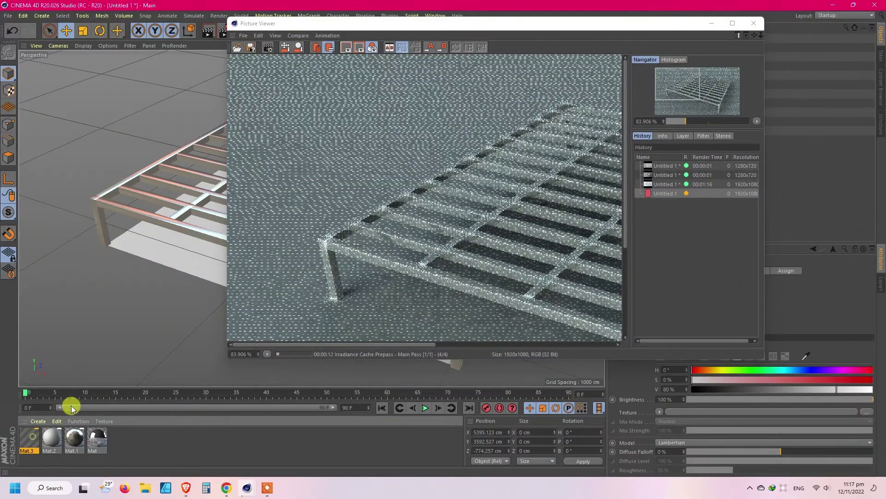
left_click(711, 23)
left_click(106, 450)
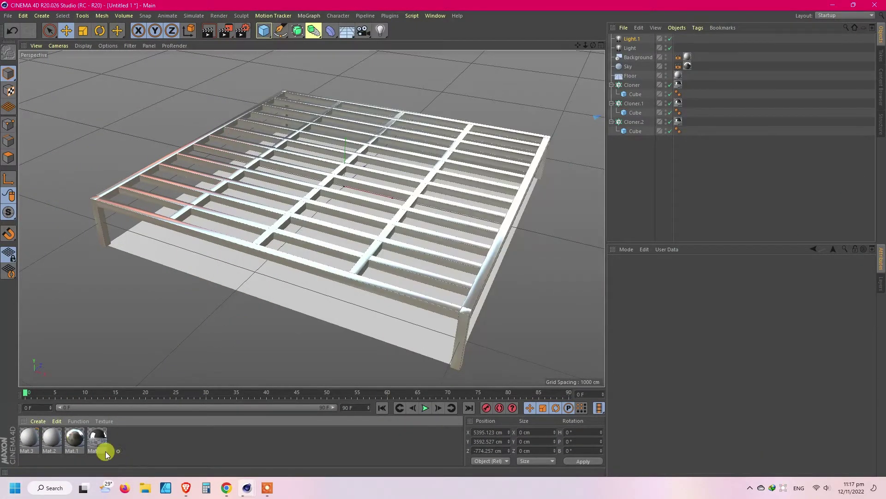
double_click(29, 440)
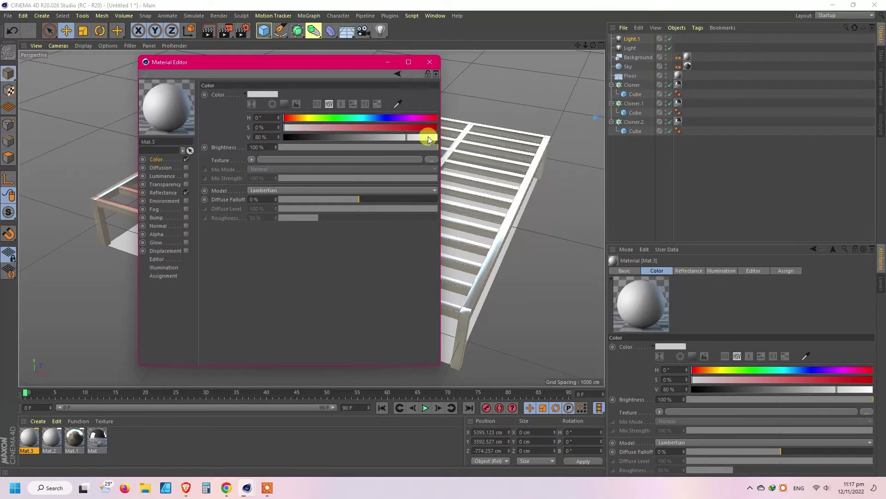
left_click(428, 137)
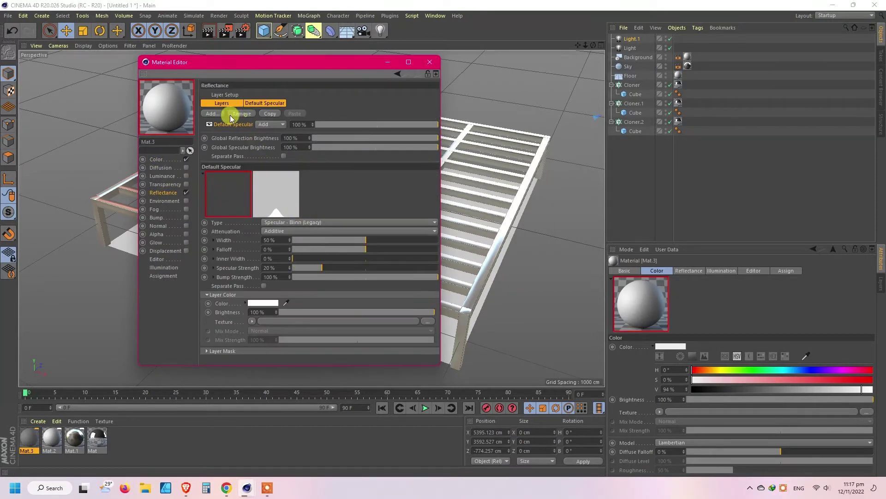
Step: Replace the new material's default specular with a Reflection (Legacy) layer and load a Fresnel shader as the layer color texture
left_click(230, 115)
left_click(212, 113)
left_click(257, 200)
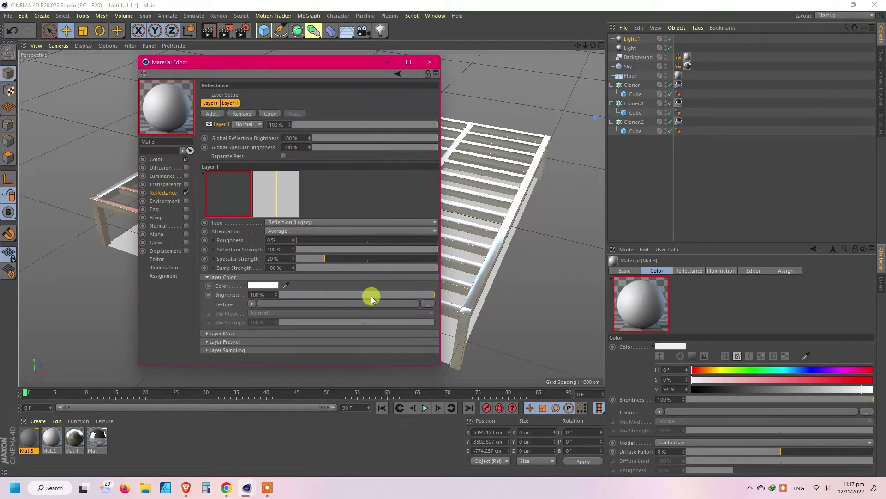
left_click(252, 305)
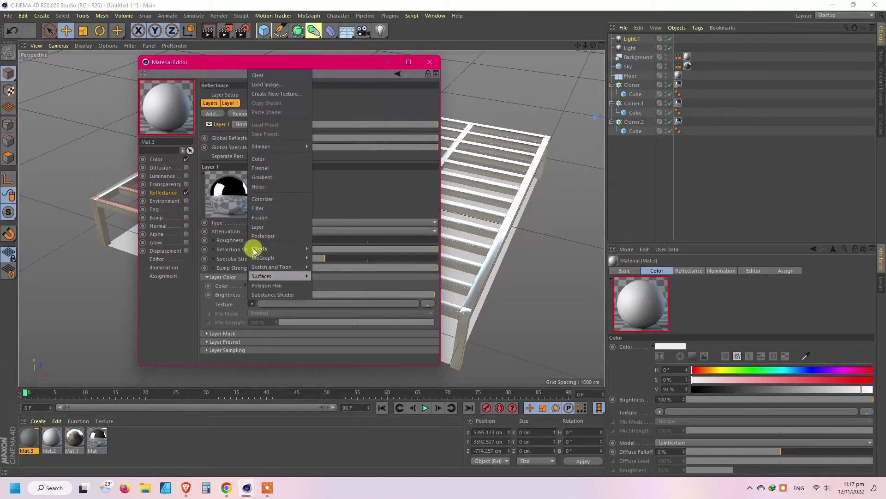
left_click(264, 169)
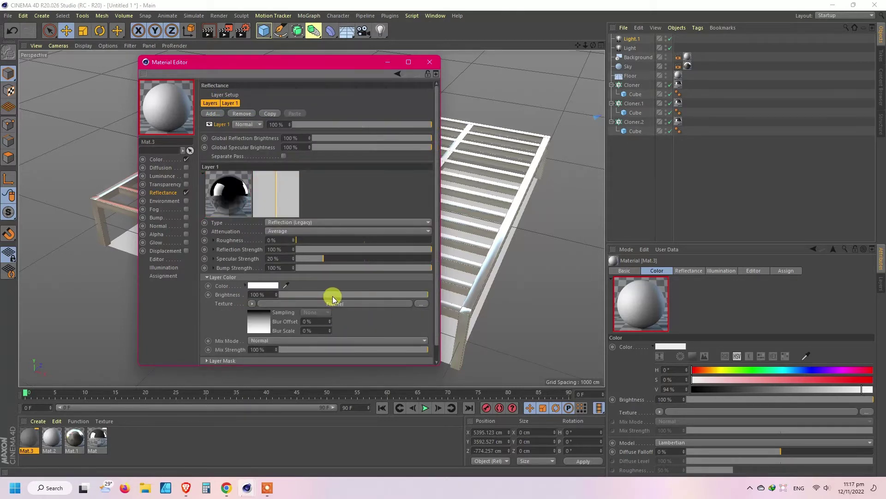
Step: Set the Fresnel texture's mix strength to 83% and the reflection layer's roughness to 5%, and close the Material Editor
left_click(404, 350)
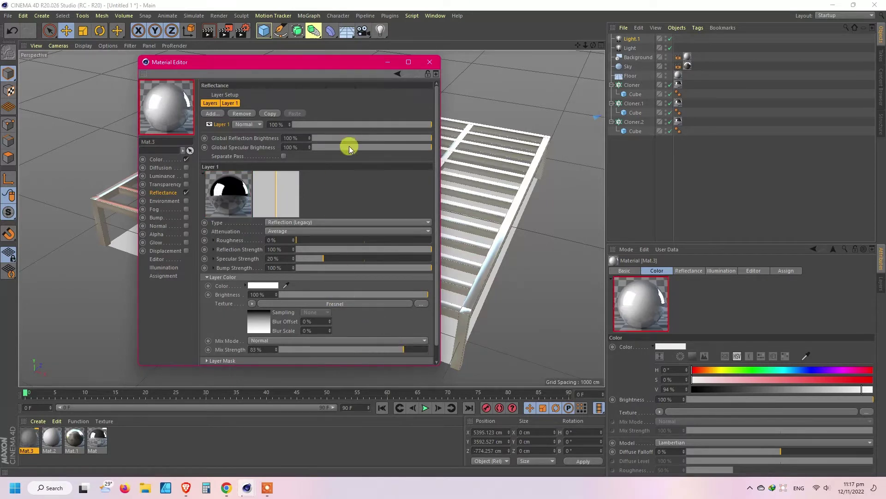
left_click(303, 239)
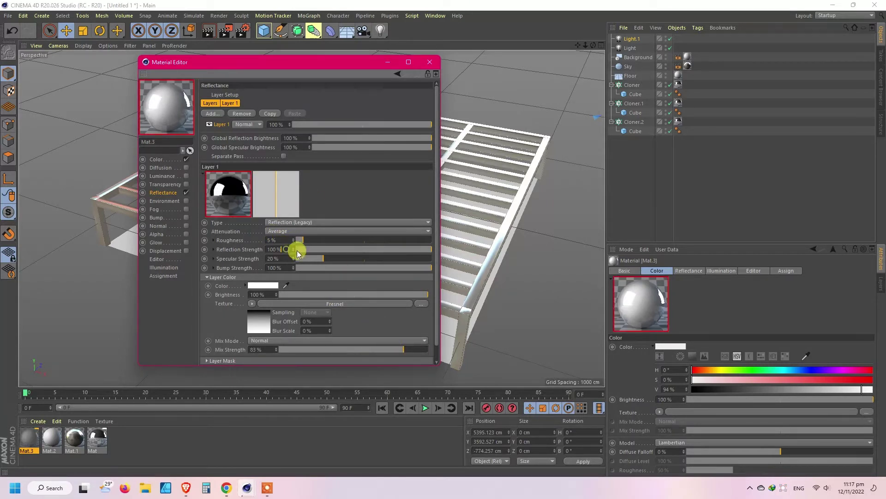
left_click(429, 62)
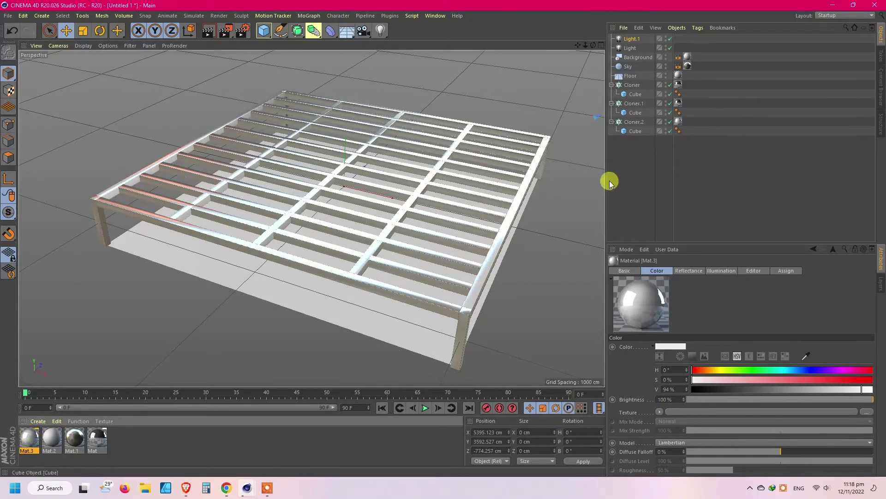
Step: Replace the material on the frame's Cloners with the new reflective off-white material Mat.3
left_click_drag(673, 113, 677, 104)
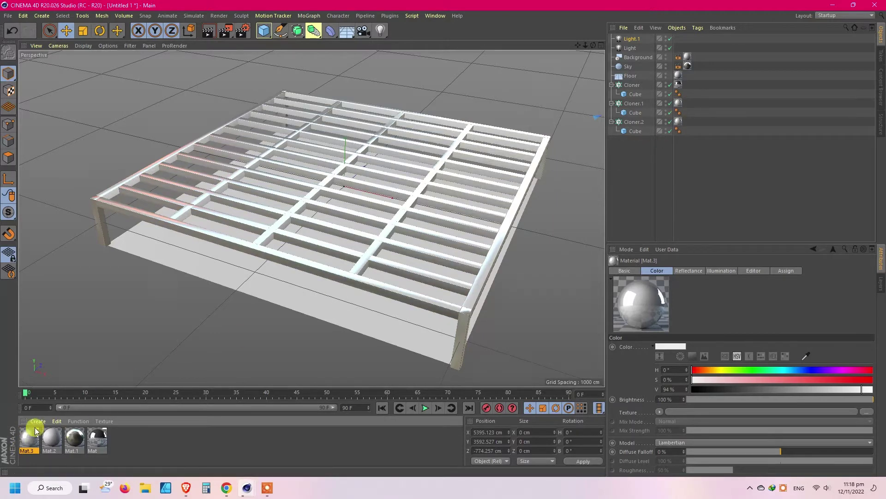
mouse_move(34, 430)
left_mouse_down()
mouse_move(728, 47)
mouse_move(679, 84)
left_mouse_up()
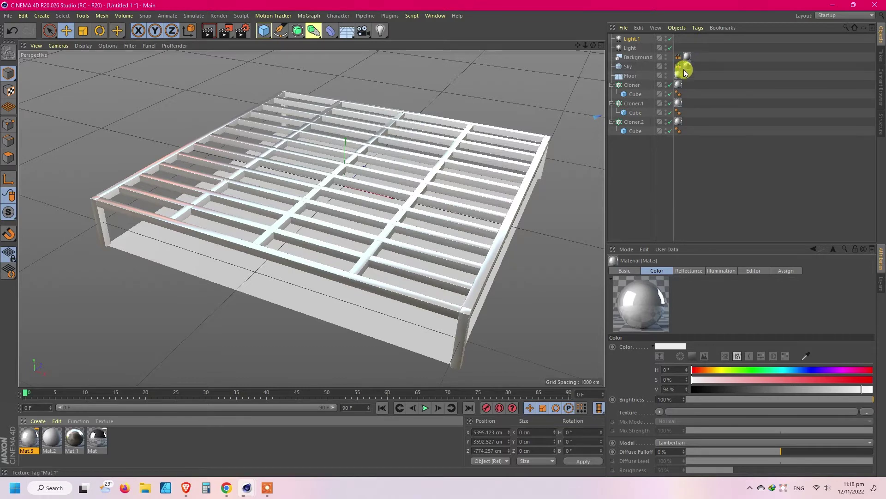
Step: Try to render the frame with its new material, and reopen the Picture Viewer where the whole window is visible
left_click(225, 32)
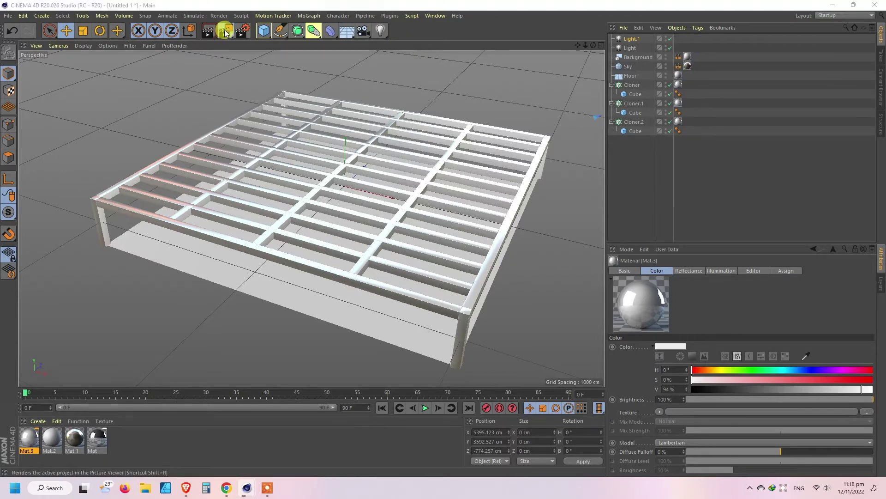
left_click(491, 275)
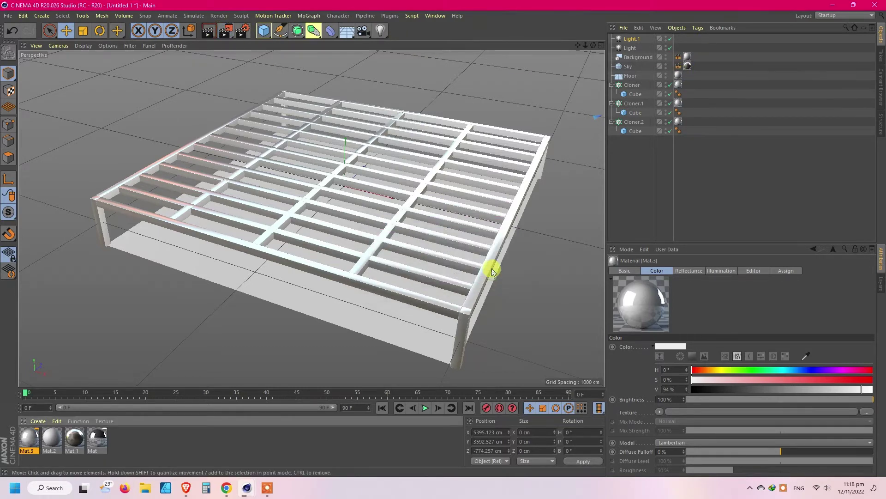
left_click(429, 20)
left_click(454, 199)
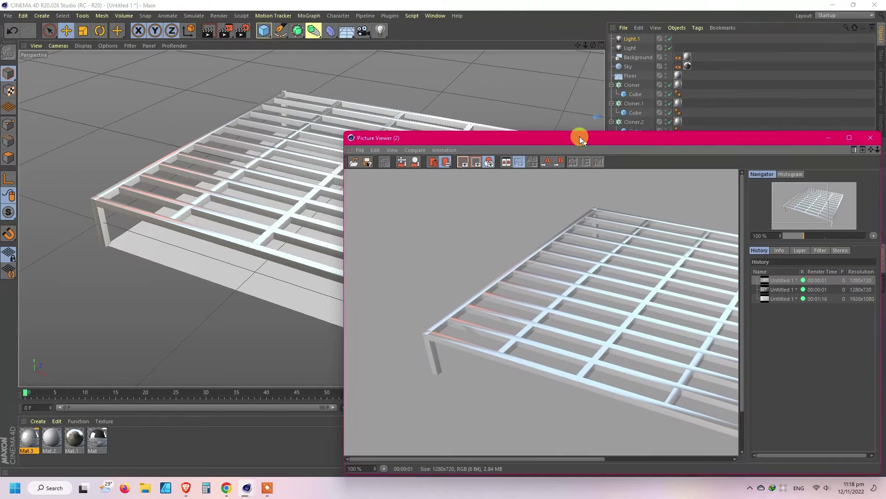
left_click_drag(580, 137, 411, 59)
Step: Fit the earlier renders to the Picture Viewer, examine the 1920x1080 one up close, and close the viewer
left_click(704, 160)
left_click(708, 167)
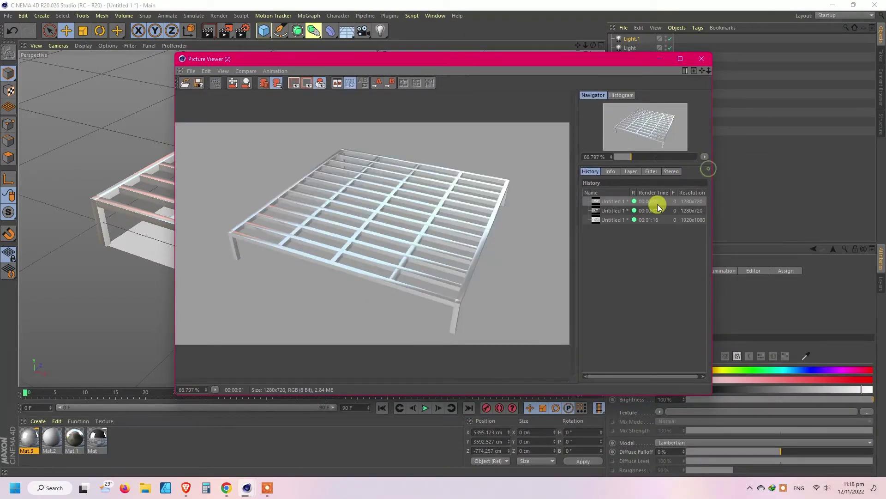
left_click(614, 219)
left_click(705, 155)
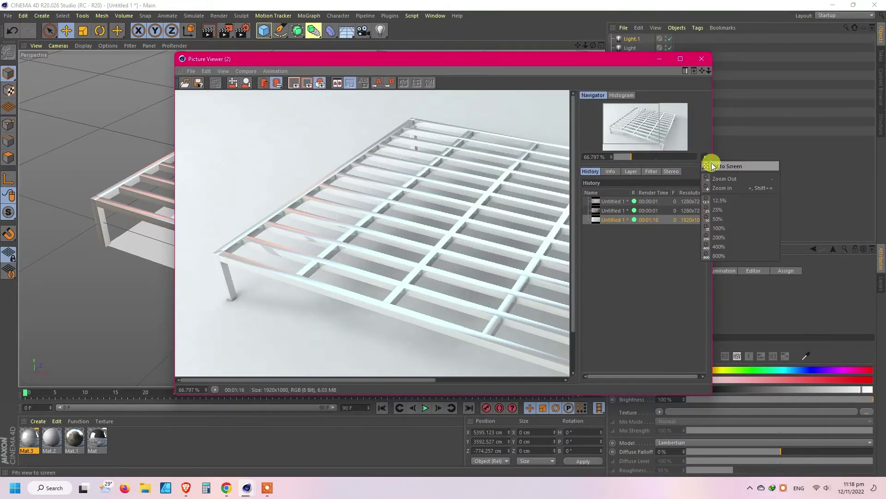
left_click(711, 163)
scroll(364, 281, "up", 5)
scroll(364, 281, "down", 5)
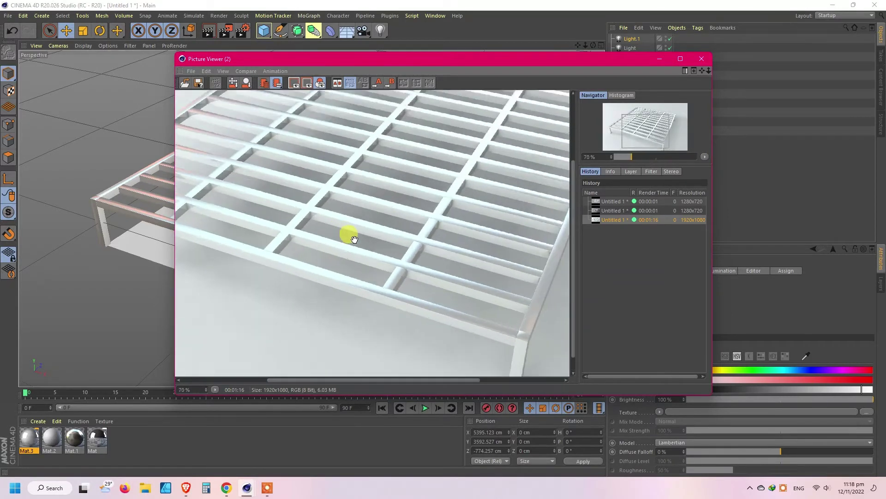
left_click(700, 59)
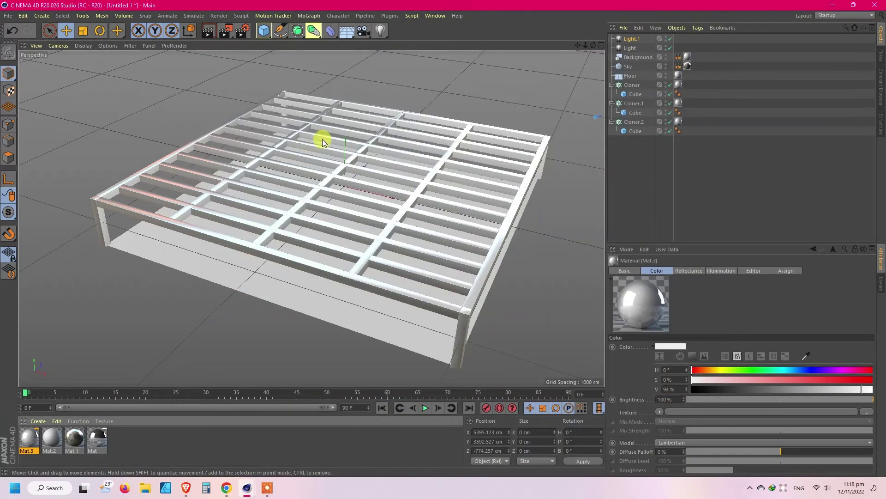
Step: Collapse the Cloner hierarchies, duplicate the pillars' Cloner, and rename the copy "plastic"
left_click(611, 103)
left_click(611, 85)
left_click(635, 103)
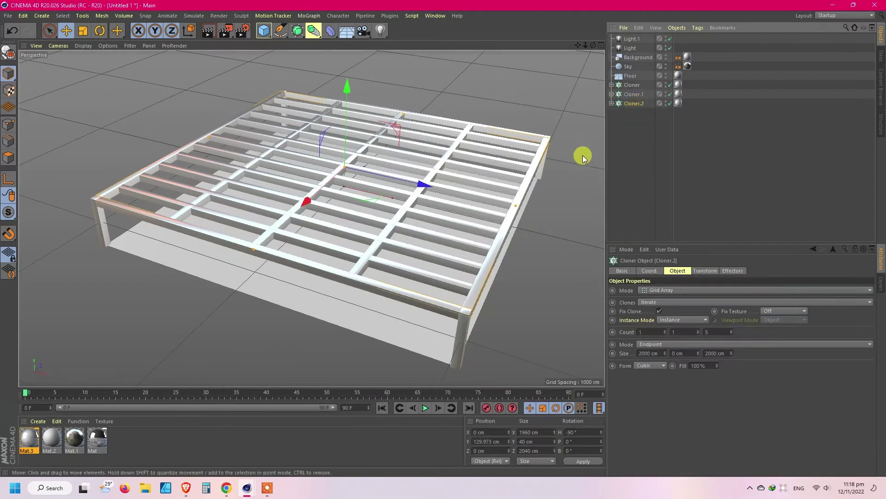
left_click(673, 123)
left_click(461, 346)
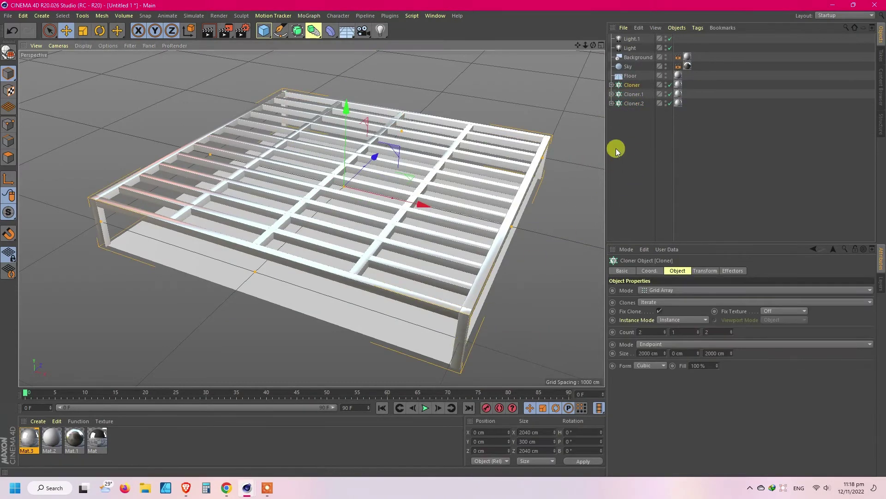
left_click_drag(626, 84, 628, 93, "ctrl")
double_click(631, 95)
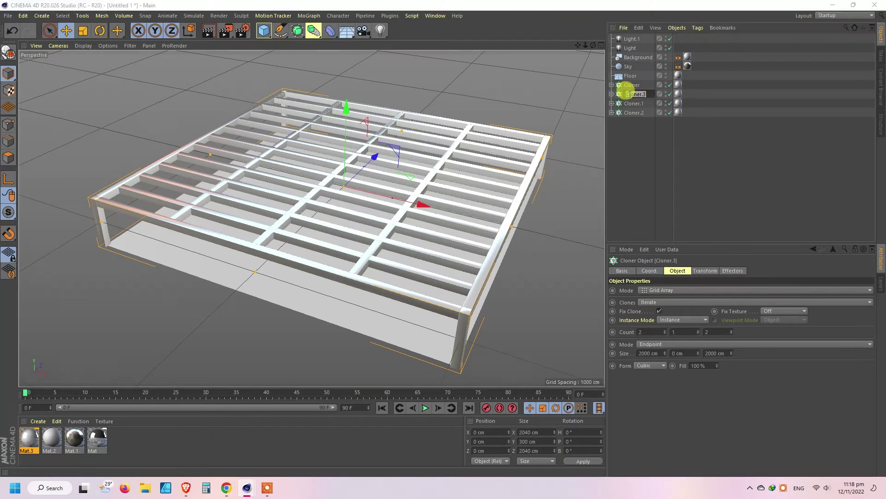
type("plastic")
key("Return")
Step: Resize the plastic Cloner's cube to 39 cm in X, 5 cm in Y, and 39 cm in Z
left_click(611, 93)
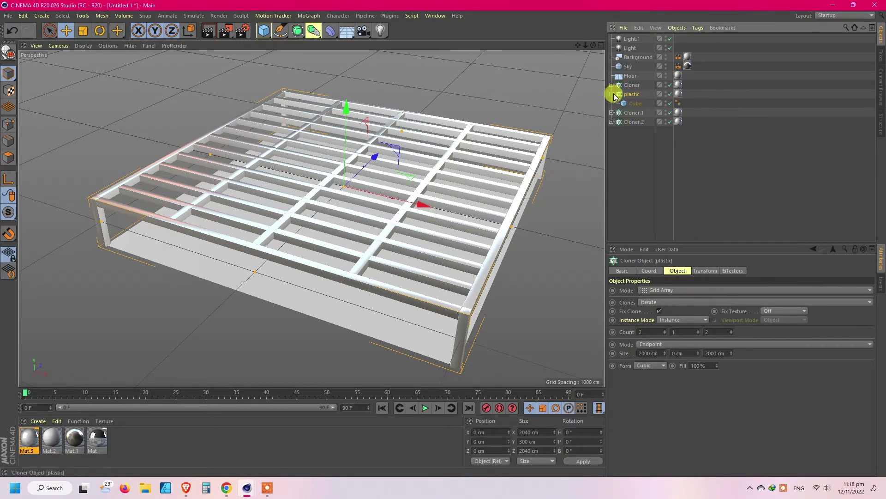
left_click(634, 103)
left_click(649, 290)
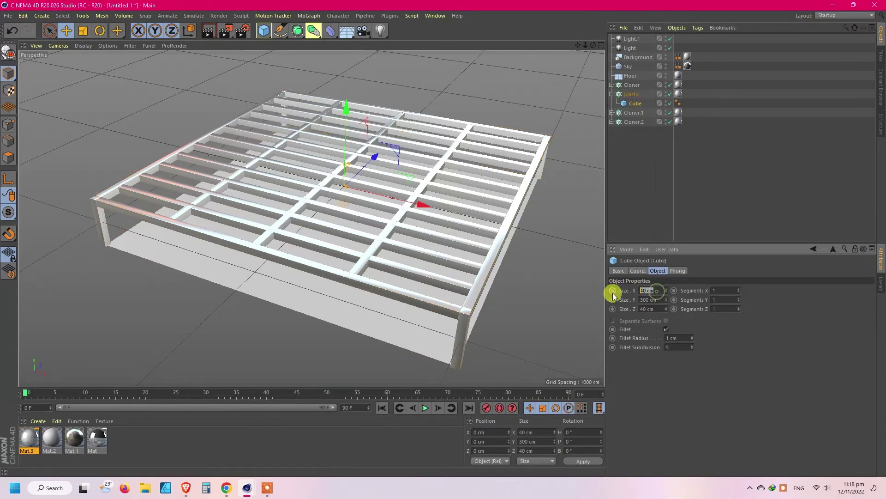
type("30")
key("Tab")
key("Tab")
type("39")
key("Return")
left_click(656, 300)
Step: Lower the plastic Cloner to about Y -153 cm so its pads sit beneath the pillars
left_click_drag(347, 109, 344, 203)
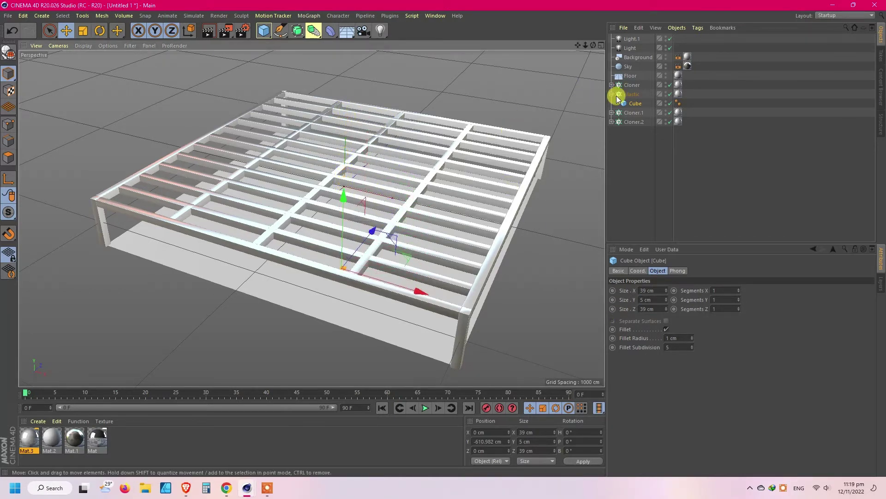
left_click(618, 96)
left_click_drag(350, 109, 348, 135)
Step: Create another material for the plastic pads and make it near-black with a color value (V) of 13%
double_click(139, 444)
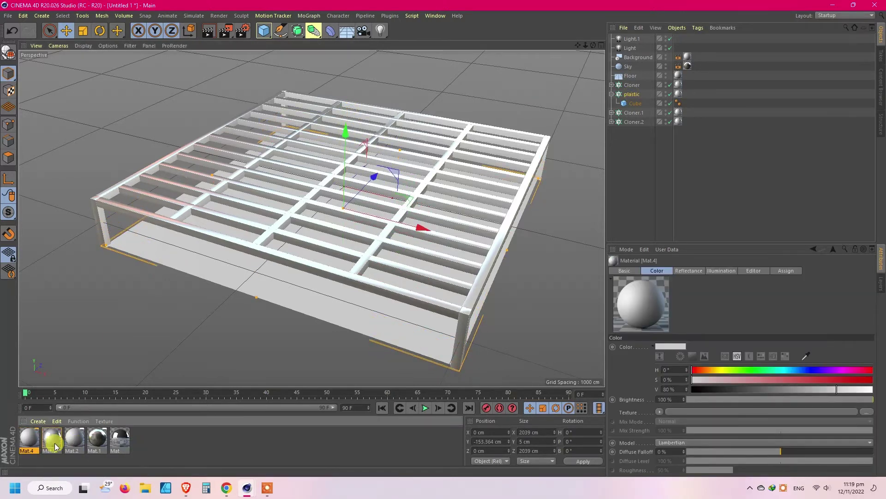
left_click_drag(749, 389, 699, 389)
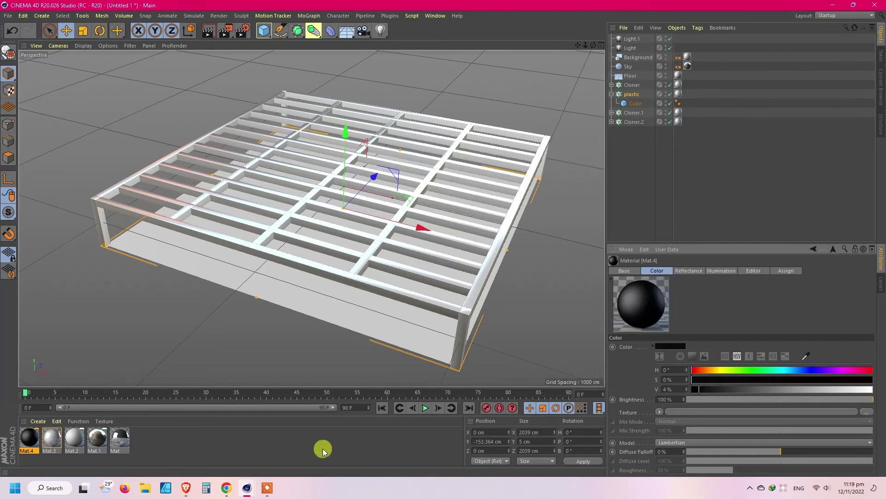
double_click(30, 439)
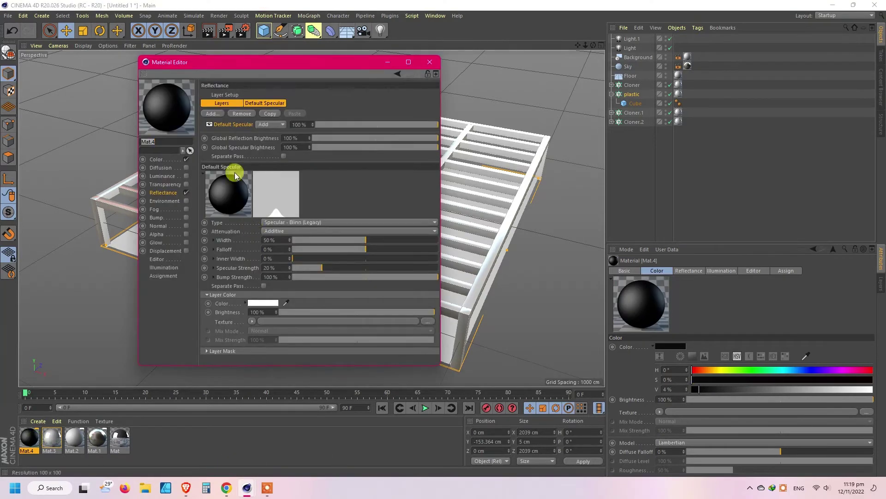
left_click(157, 162)
left_click(303, 137)
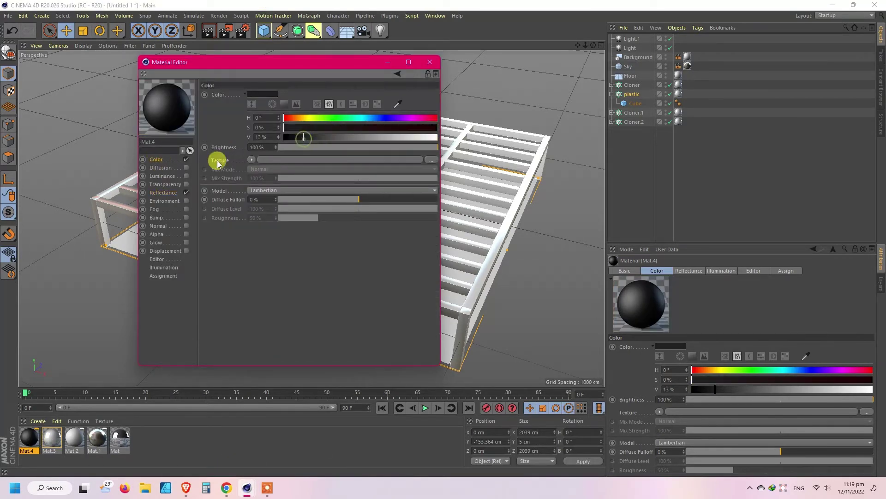
Step: Change the black material's default specular layer color from white to a dark tone
left_click(168, 193)
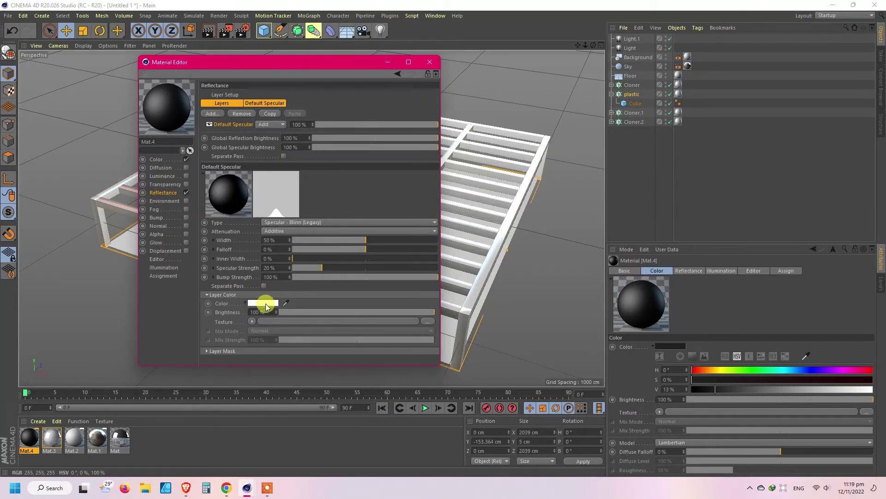
left_click(263, 303)
left_click(228, 323)
left_click(248, 337)
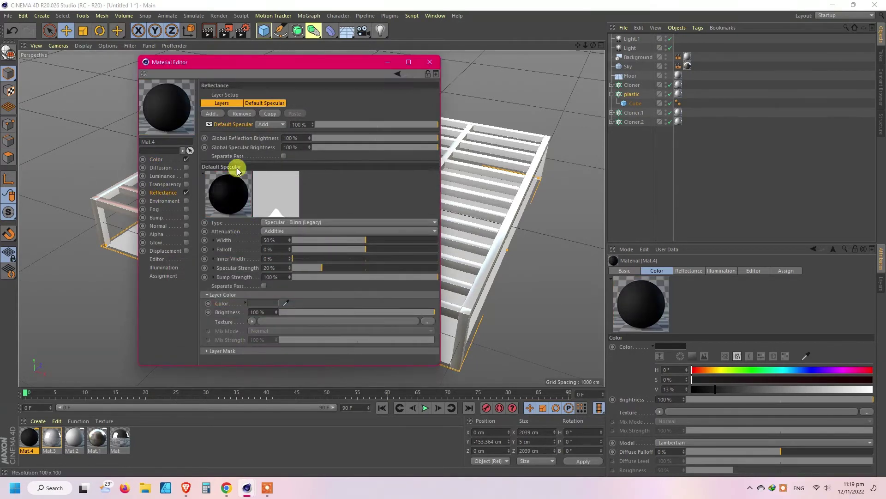
Step: Replace the black material's default specular with a Reflection (Legacy) layer at 30% brightness and 15% roughness
left_click(242, 114)
left_click(213, 113)
left_click(258, 203)
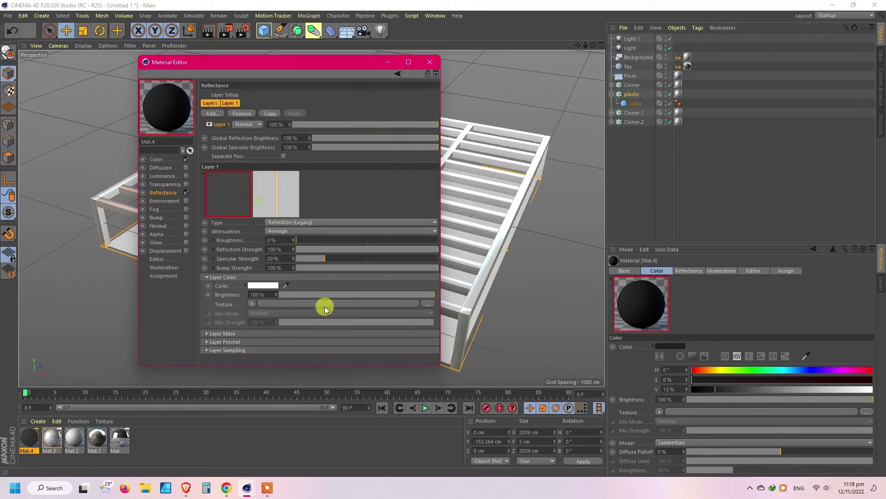
left_click(325, 294)
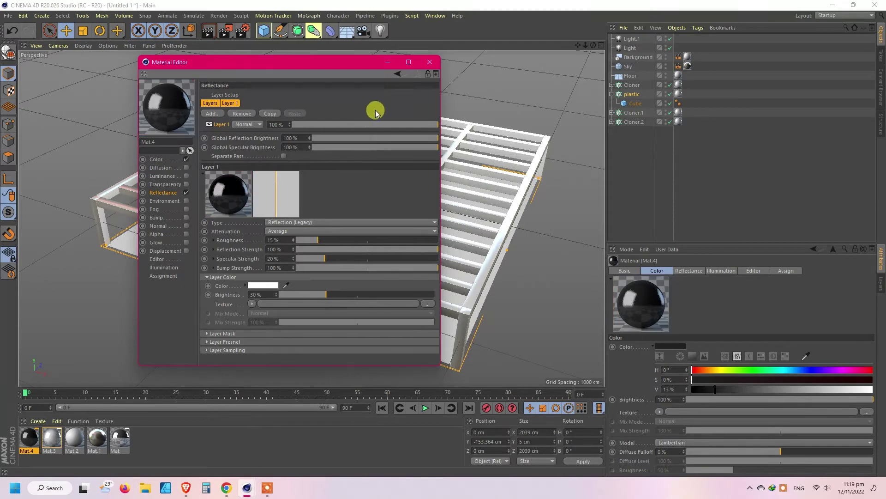
left_click(327, 240)
Step: Close the Material Editor and apply the black material Mat.4 to the plastic Cloner
left_click(428, 67)
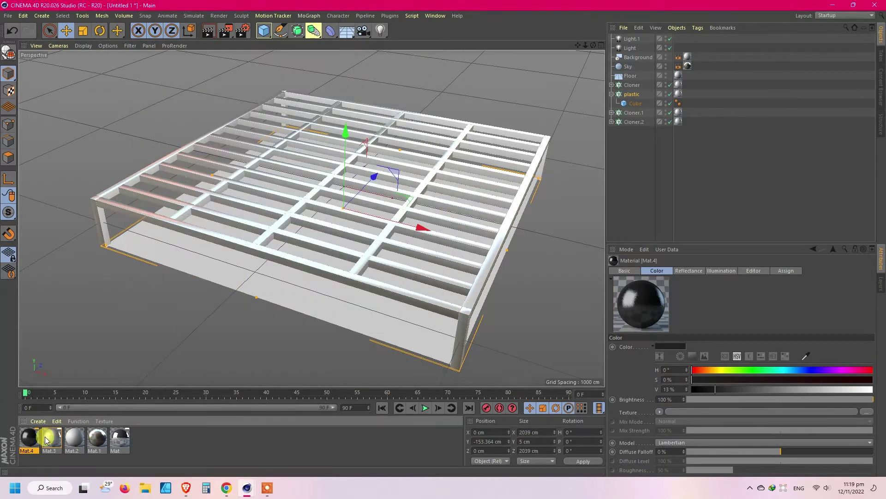
left_click_drag(29, 436, 634, 99)
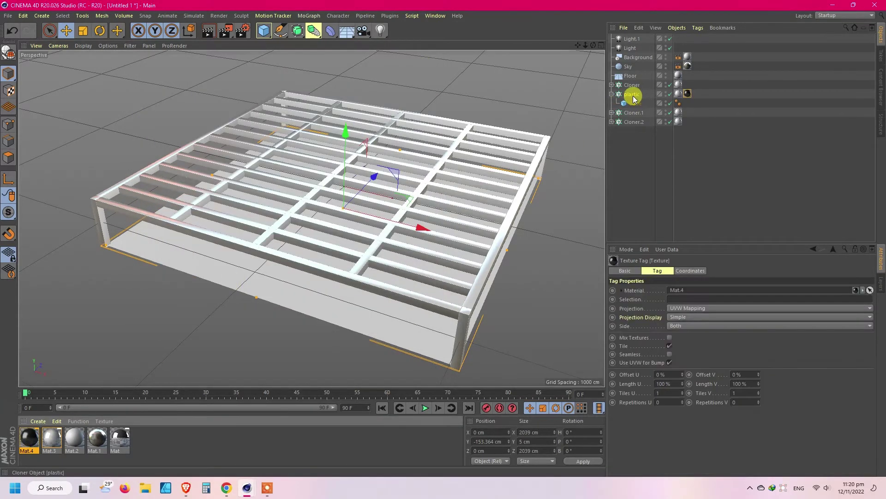
Step: Move the plastic Cloner vertically to a Y position of about -153 cm so its pads meet the bottom of the frame's legs
left_click_drag(345, 133, 347, 138)
middle_click(393, 259)
middle_click(482, 185)
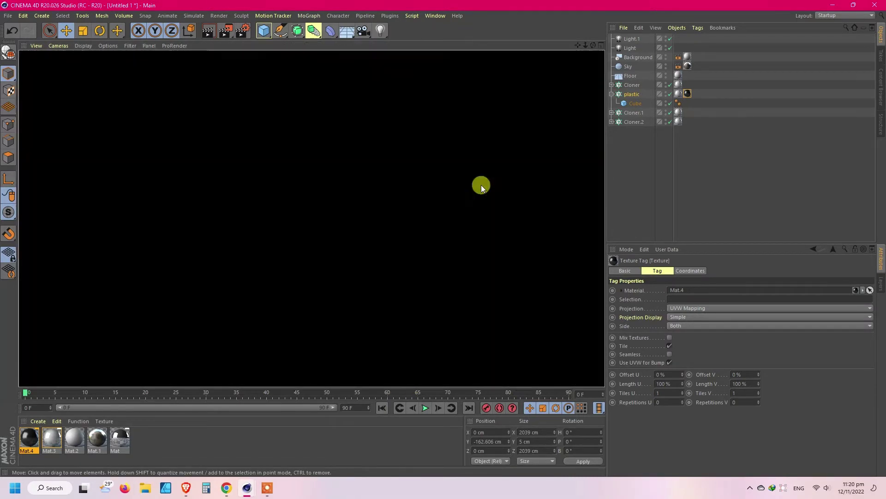
middle_click(481, 183)
middle_click(374, 297)
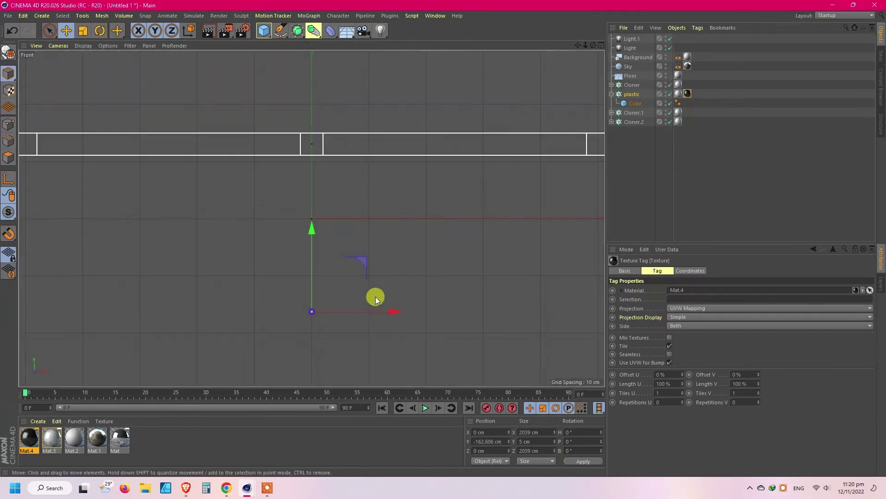
scroll(467, 248, "down", 3)
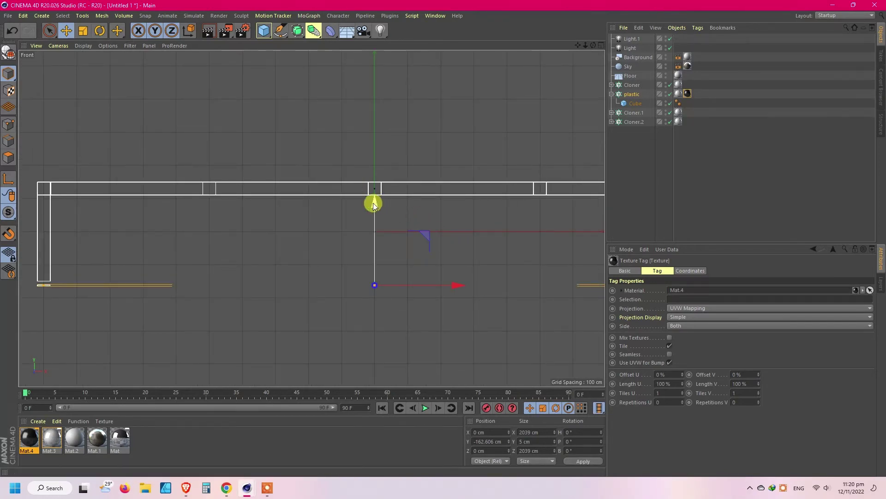
left_click_drag(375, 206, 375, 203)
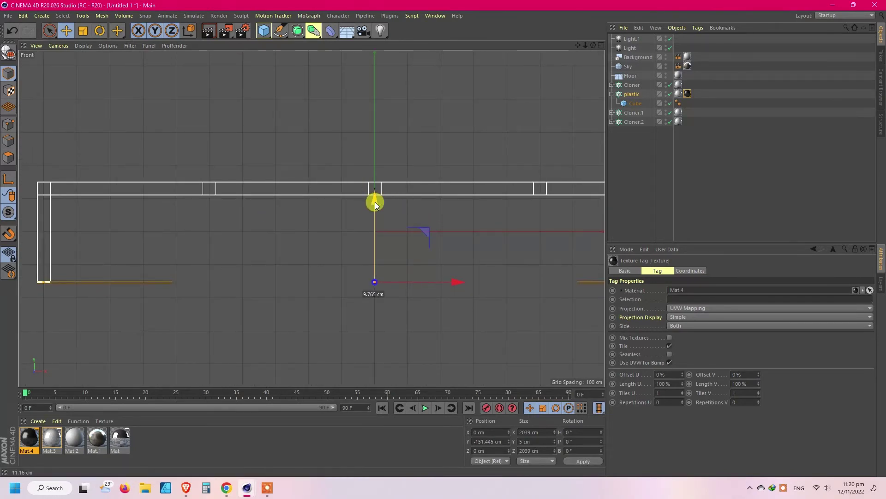
middle_click(358, 209)
middle_click(218, 160)
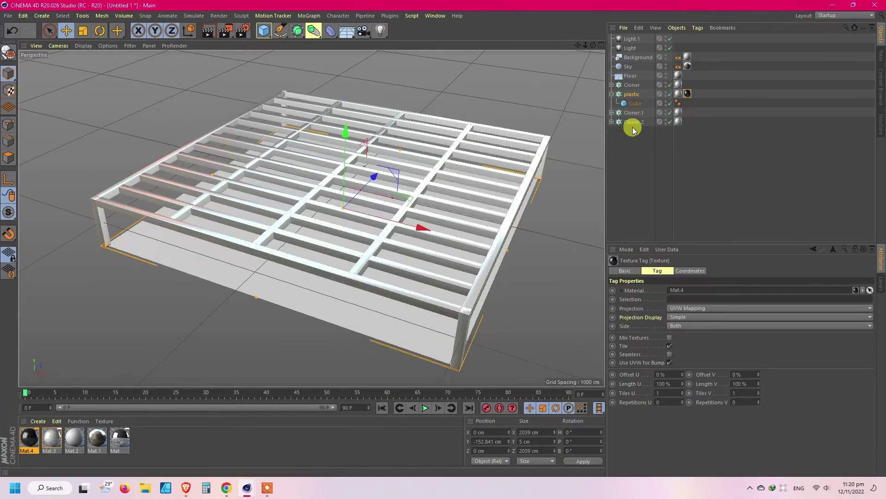
Step: Set the X and Z sizes of the Cube inside the plastic Cloner to 42 cm each
left_click(632, 104)
double_click(653, 290)
type("42")
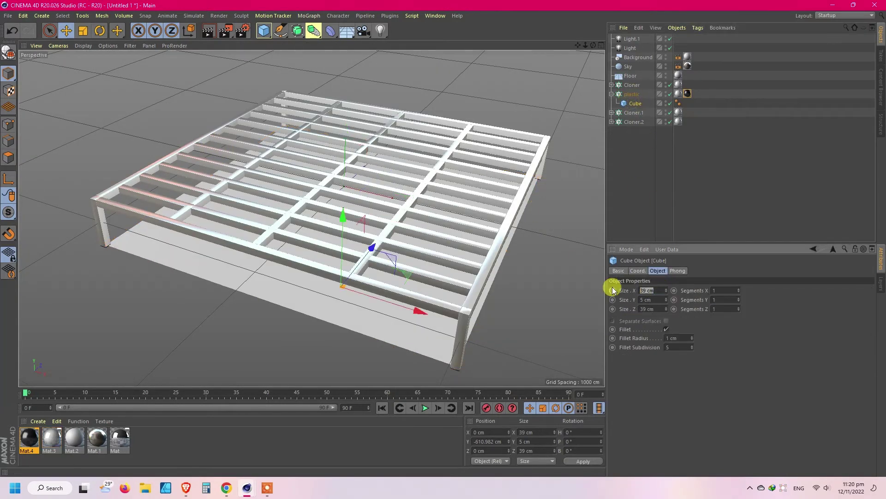
key("Tab")
key("Tab")
type("42")
key("Return")
Step: Render the scene with the enlarged foot pads to the Picture Viewer and check the full image in progress
left_click(229, 31)
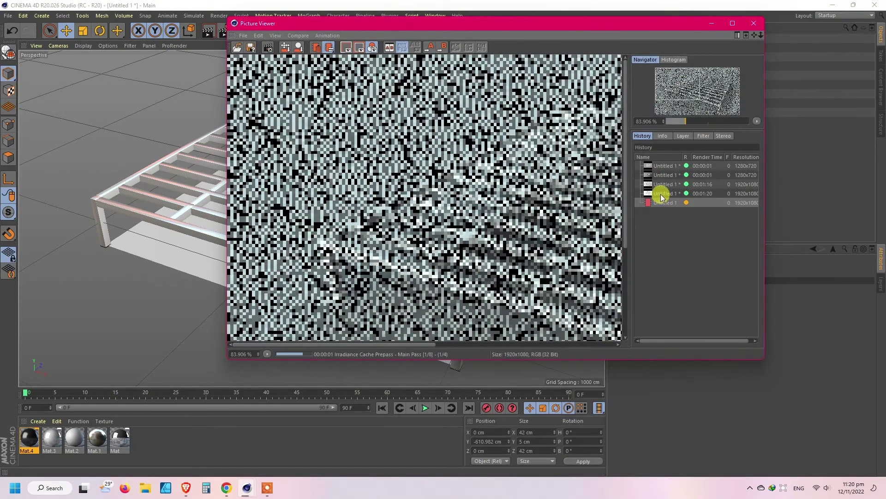
left_click(663, 204)
scroll(317, 168, "down", 3)
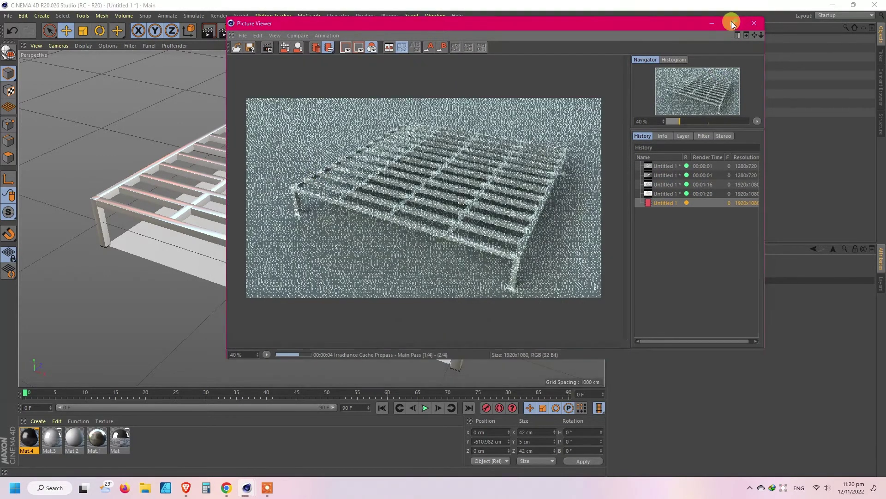
left_click(732, 24)
left_click(879, 101)
left_click(869, 110)
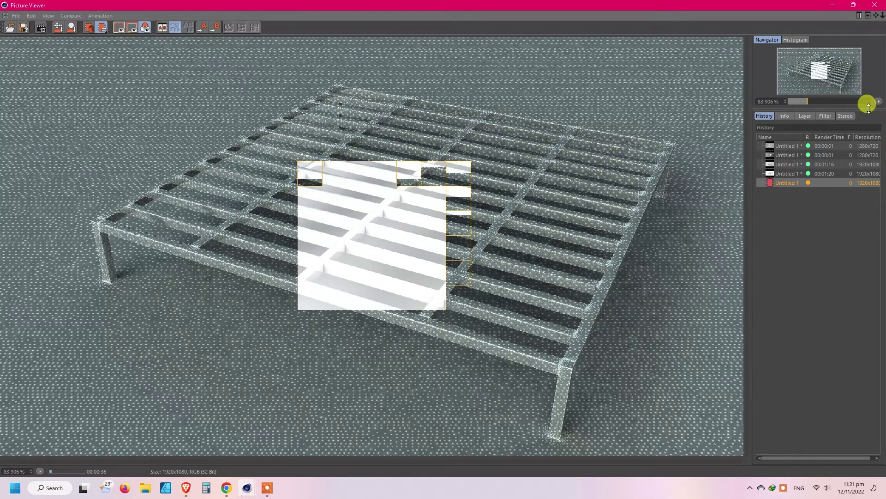
left_click(833, 5)
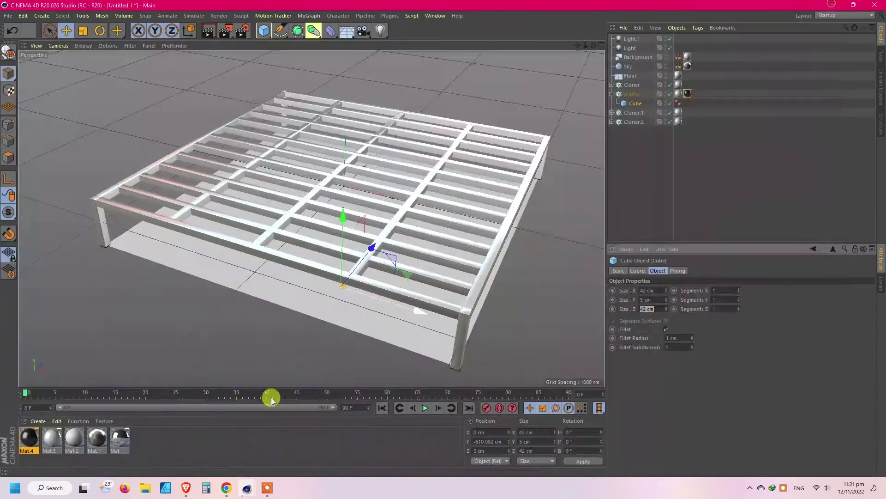
Step: Replace the existing reflectance layer of the material Mat with a Reflection (Legacy) layer
double_click(120, 441)
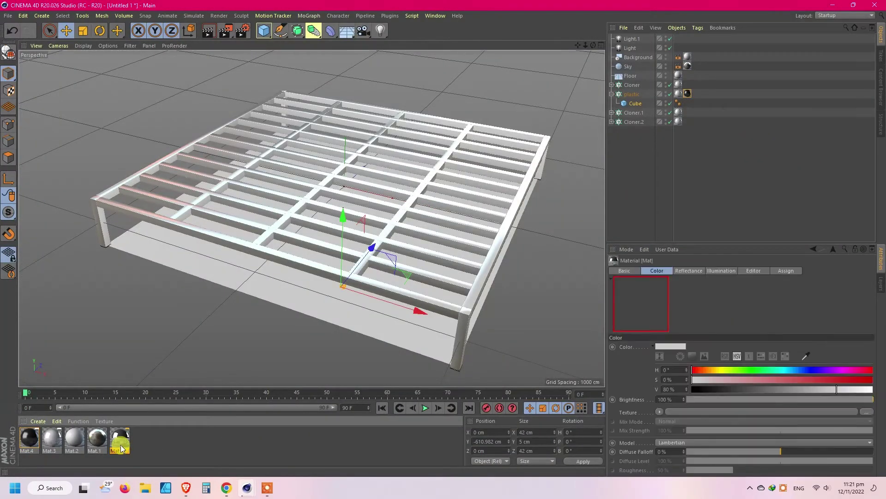
left_click(244, 115)
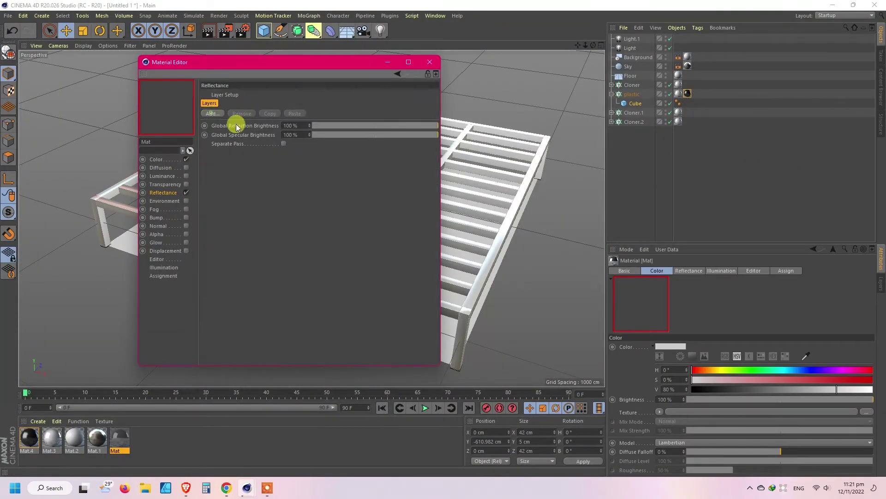
left_click(213, 113)
left_click(258, 212)
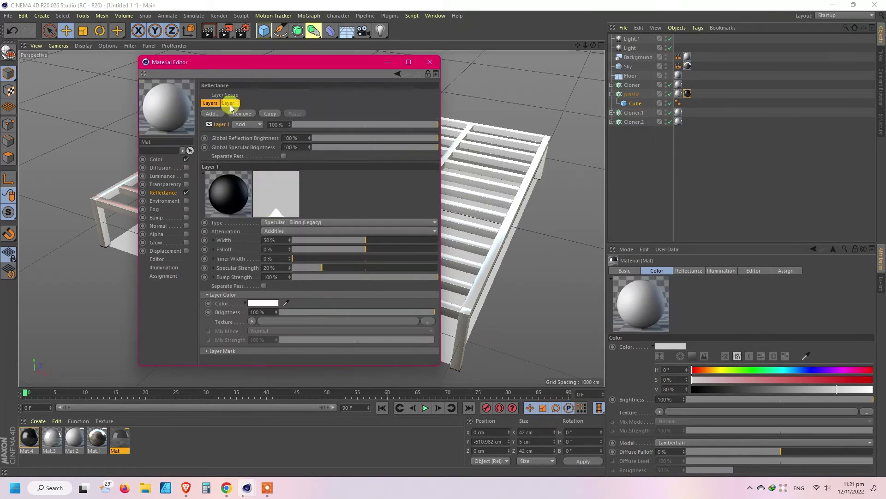
left_click(242, 114)
left_click(212, 113)
left_click(258, 203)
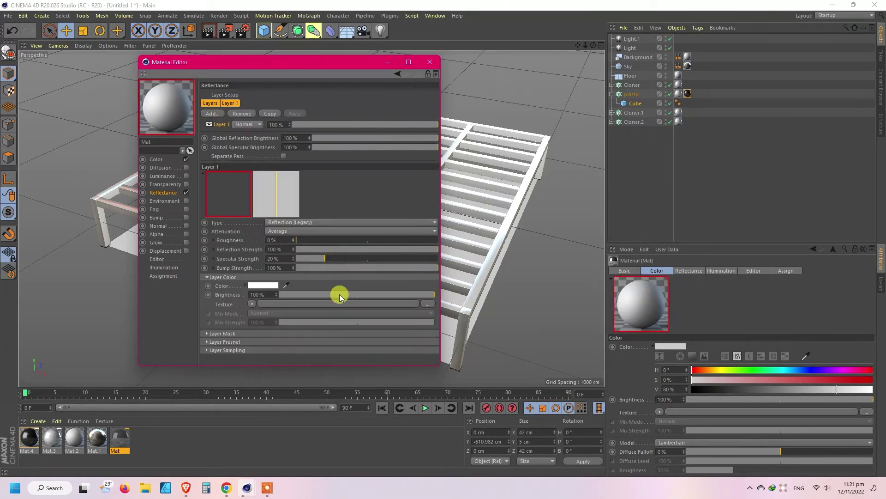
Step: Assign a Color shader as the reflection layer's texture, with 75% brightness and 45% mix strength
left_click(252, 304)
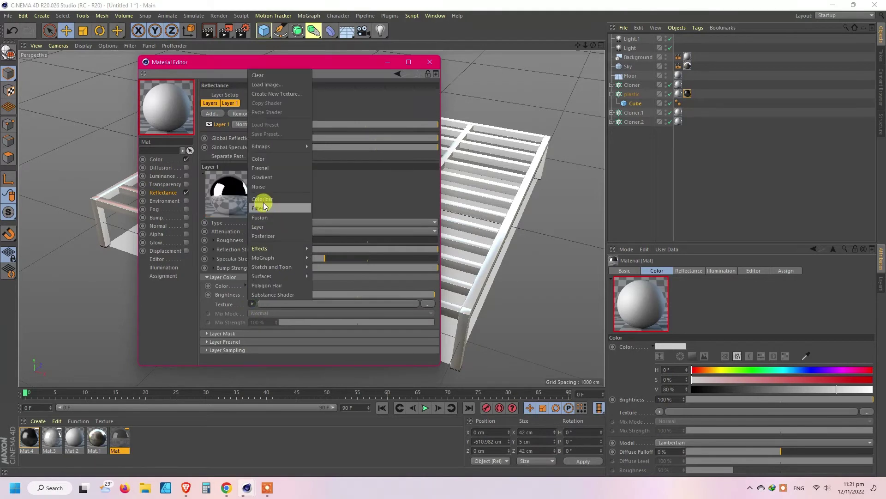
left_click(264, 159)
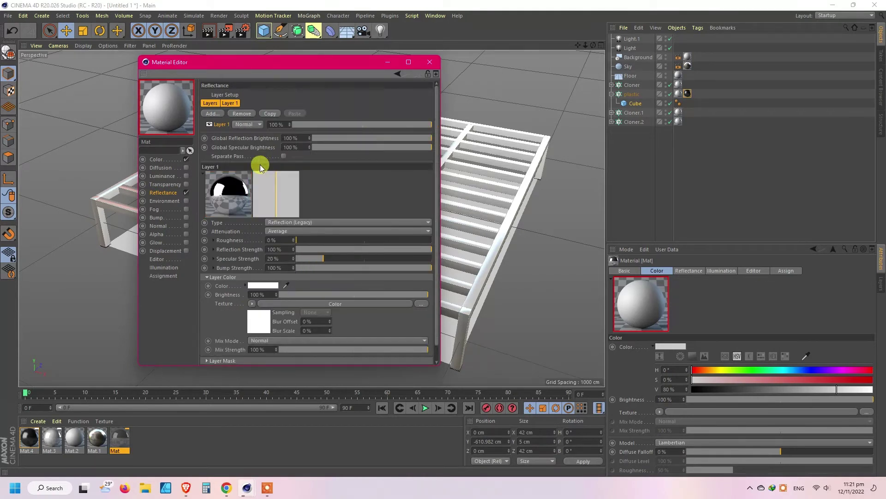
left_click(347, 350)
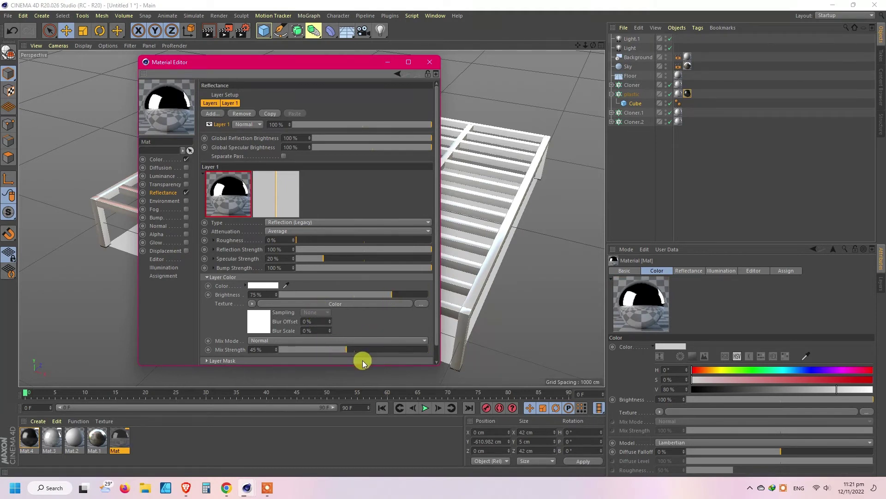
Step: Set the reflection layer's roughness to 5%, and its texture's blur offset to 10% and blur scale to 5%
left_click(310, 321)
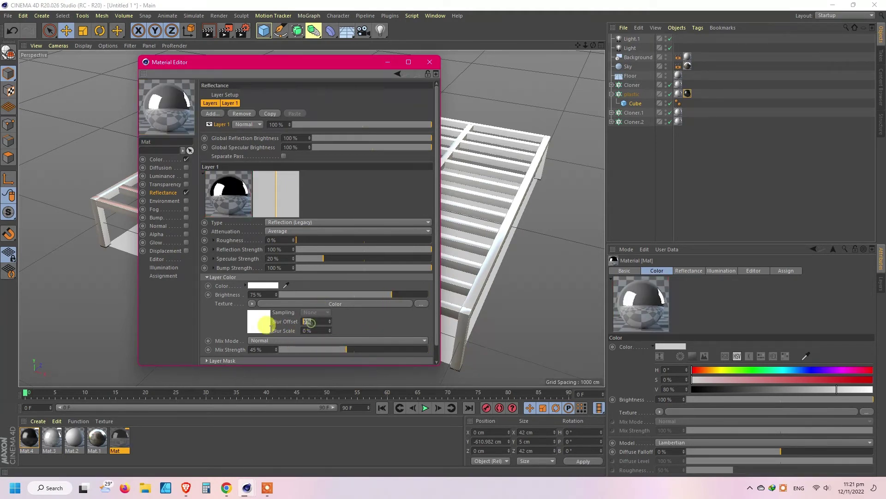
type("10")
left_click(320, 330)
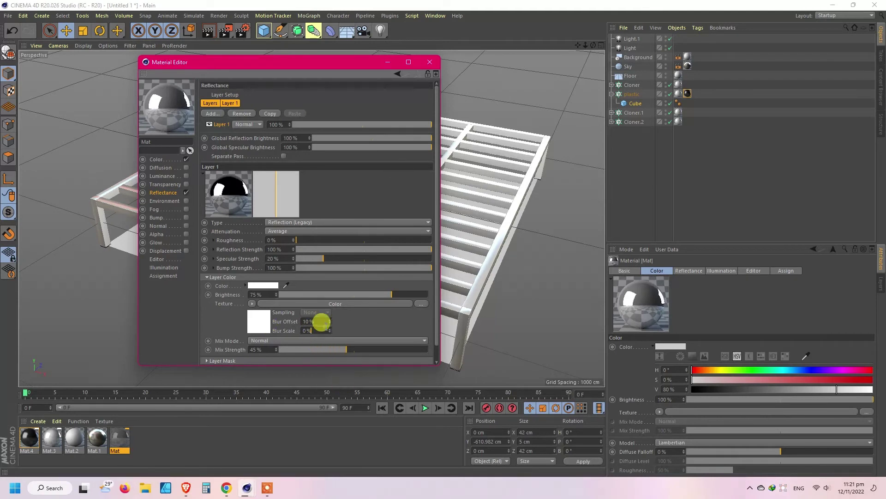
left_click(303, 239)
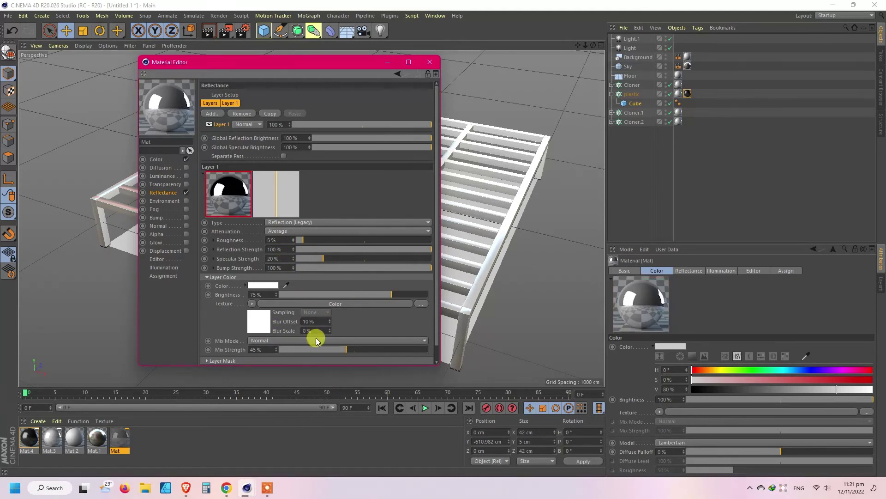
left_click(309, 331)
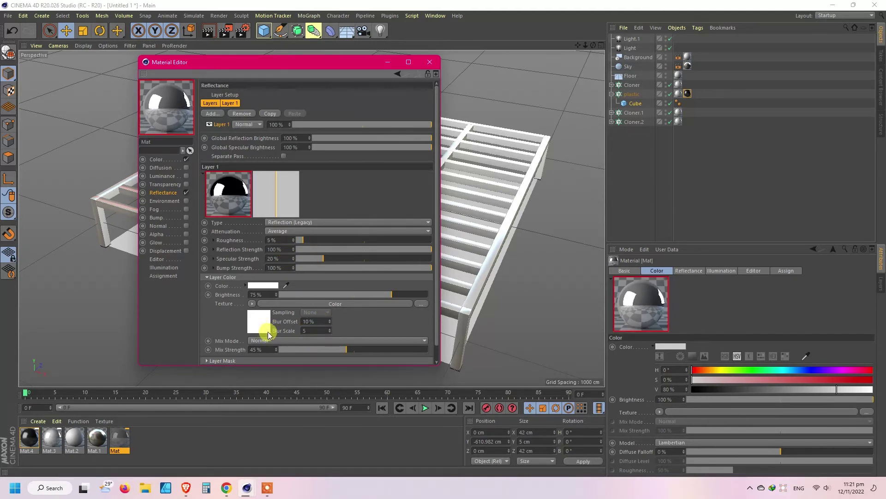
Step: Raise the reflection layer's color brightness above 87%, set its mix strength to 82%, and close the Material Editor
left_click(409, 295)
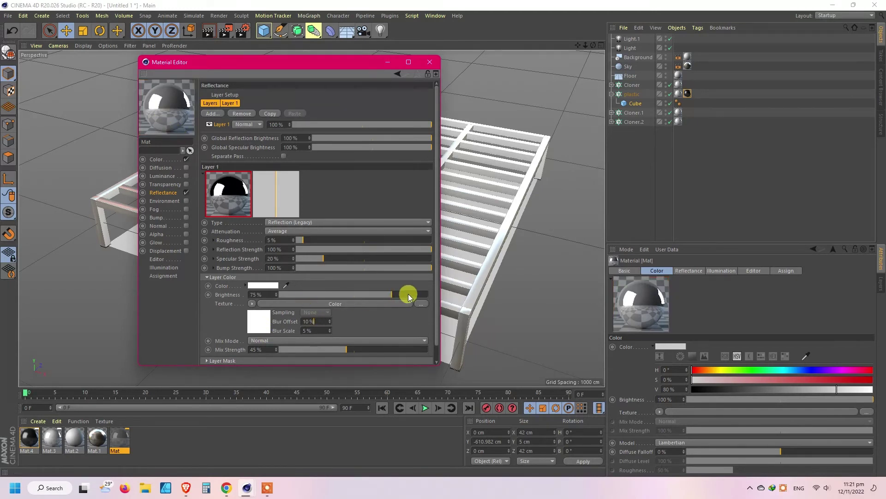
left_click_drag(346, 349, 402, 349)
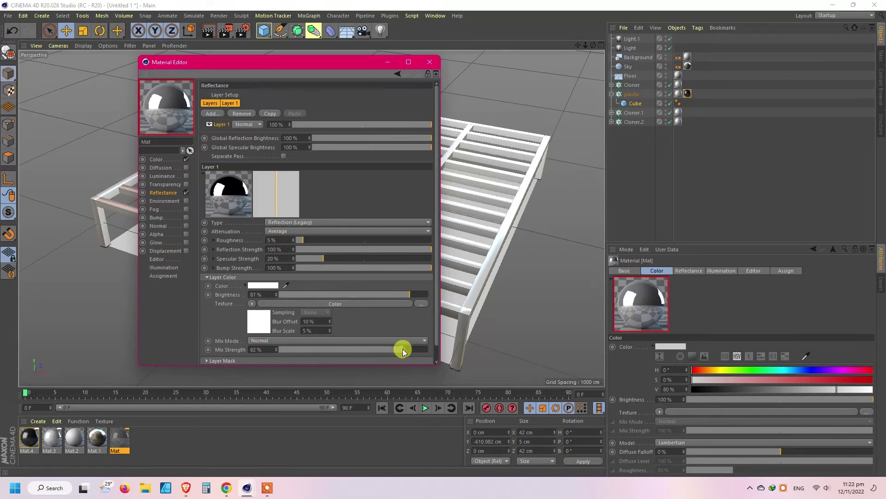
left_click(420, 294)
left_click(428, 62)
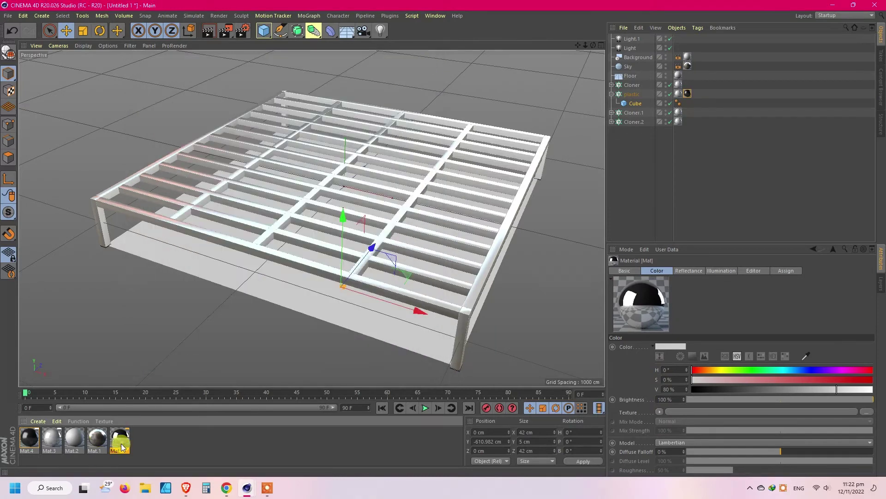
Step: Replace the materials on Cloner, Cloner.1 and Cloner.2 with Mat, keeping only Mat.4 on the plastic Cloner
left_click_drag(679, 91, 679, 92)
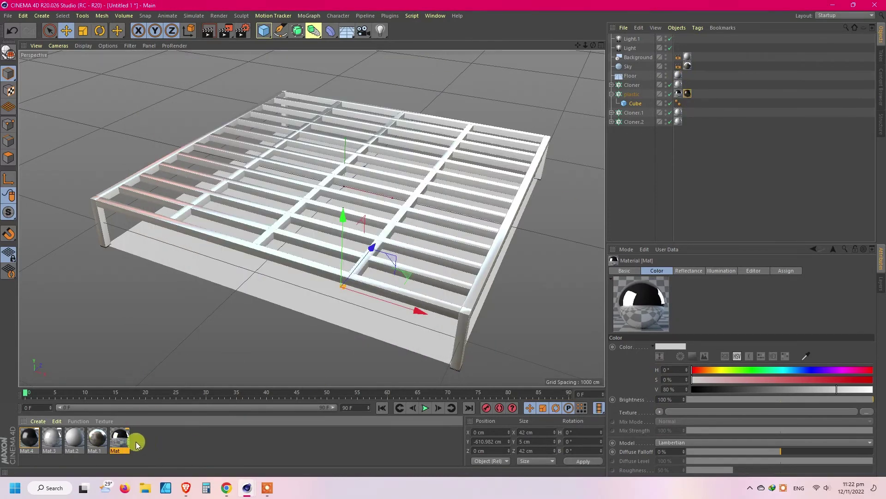
left_click_drag(123, 438, 679, 89)
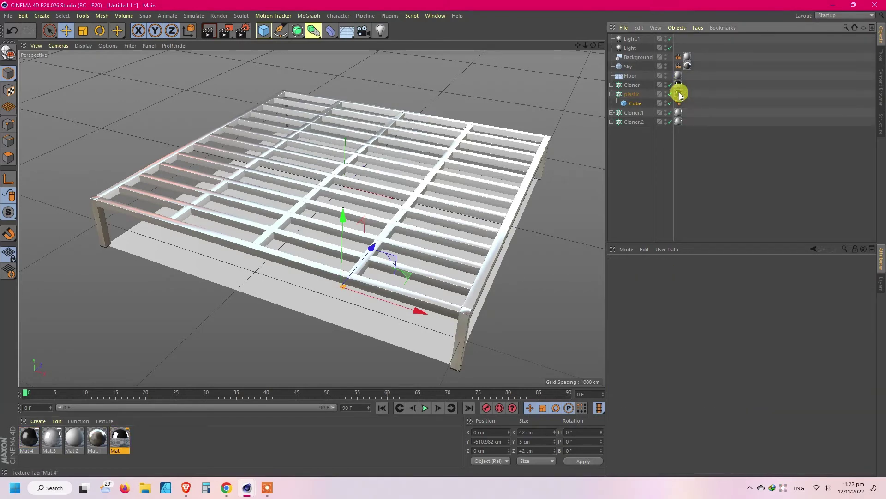
left_click_drag(120, 437, 678, 113)
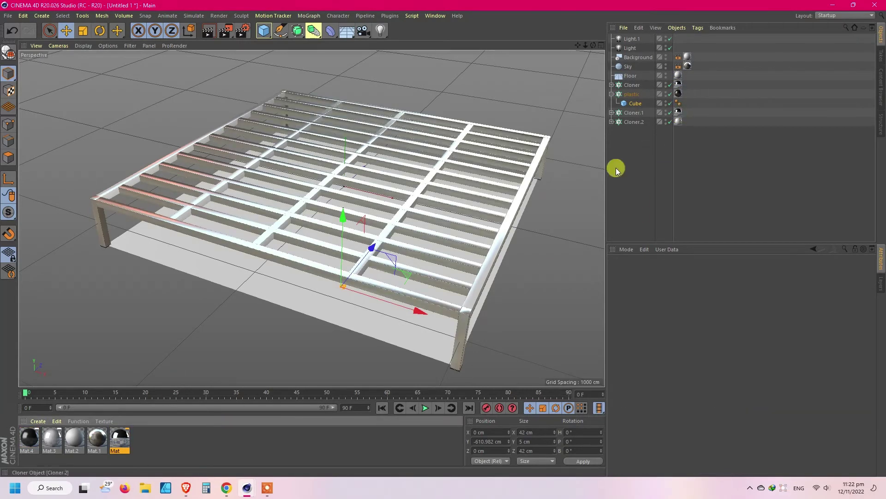
left_click_drag(676, 161, 678, 122)
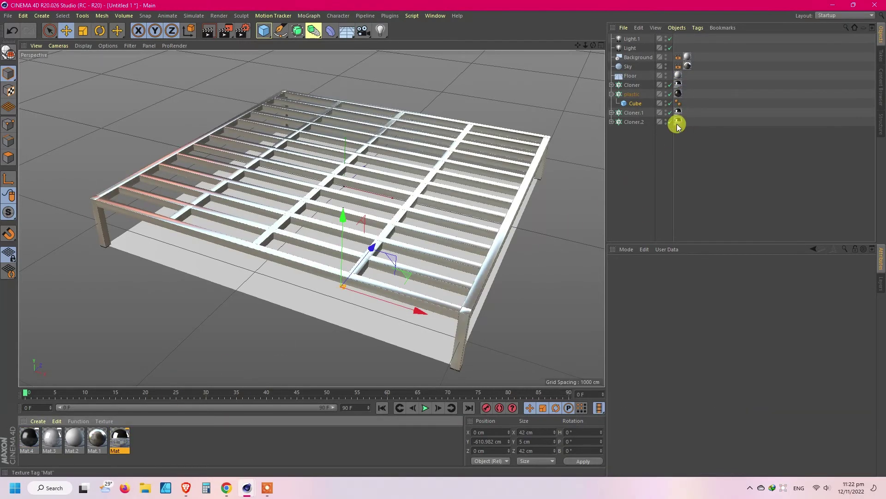
Step: Render the frame with its new reflective material from a different corner angle to the Picture Viewer
mouse_move(593, 45)
left_mouse_down()
mouse_move(601, 43)
mouse_move(577, 44)
mouse_move(594, 45)
left_mouse_up()
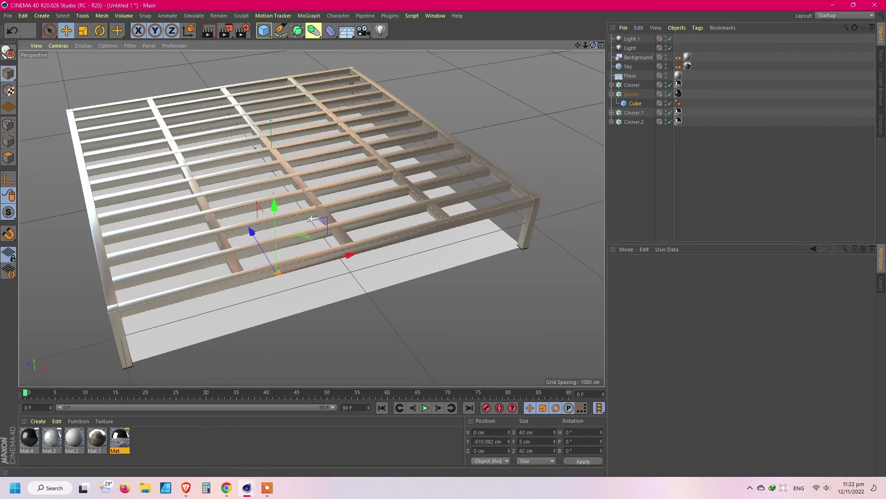
left_click(226, 30)
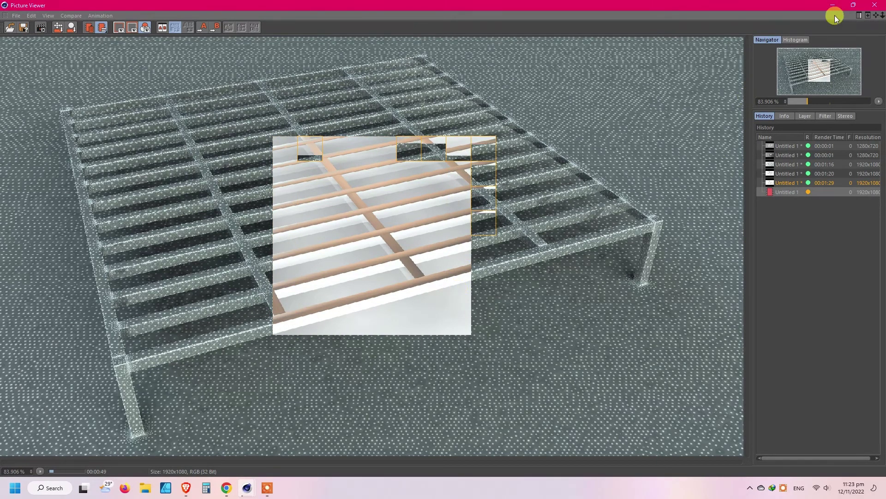
left_click(855, 5)
Step: Load the saved materials from the Logo msb file in the D folder into the scene
left_click(39, 422)
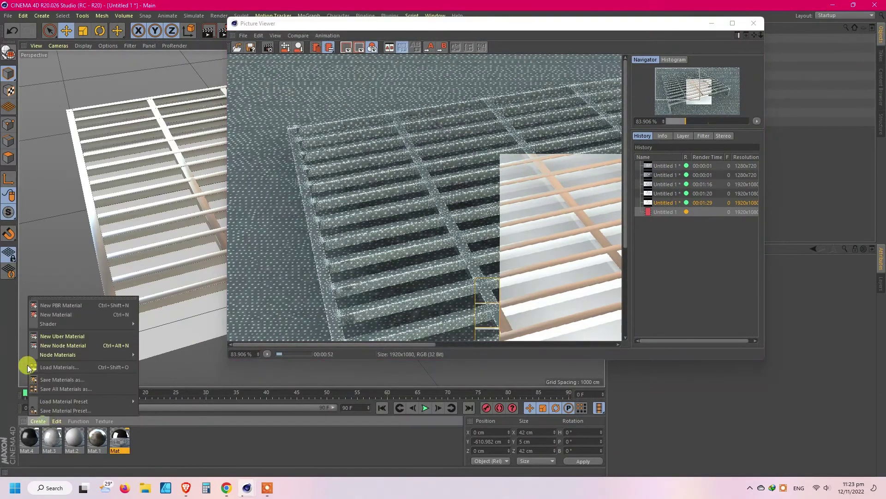
mouse_move(58, 324)
left_click(60, 367)
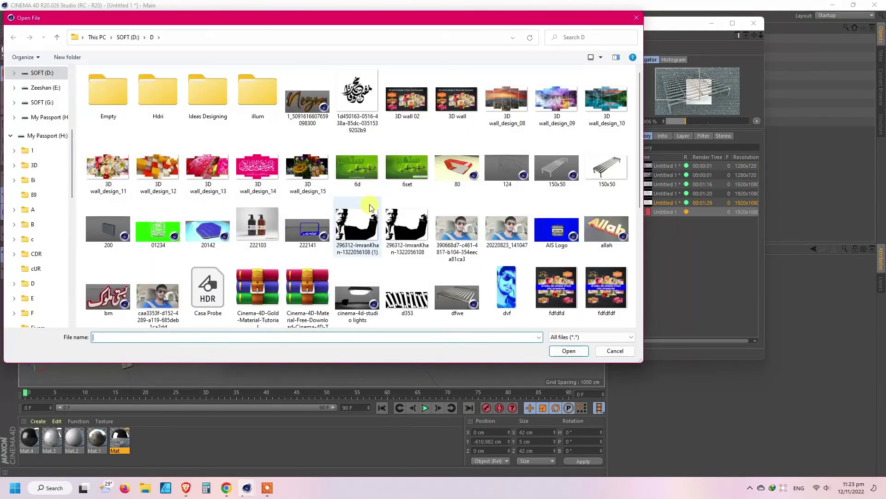
scroll(374, 206, "down", 3)
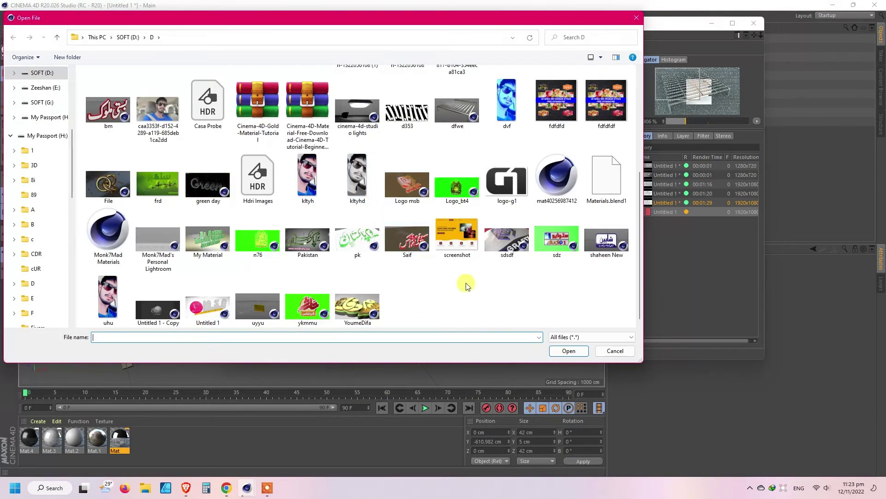
left_click(407, 125)
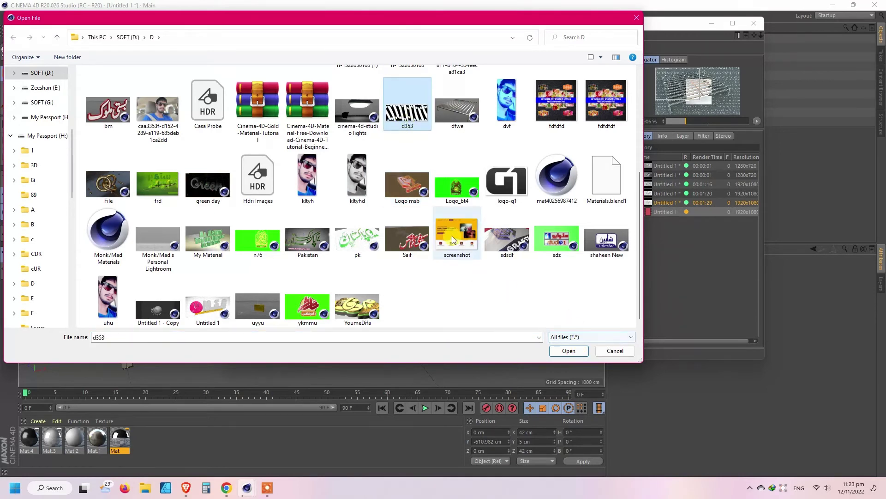
left_click(407, 238)
double_click(406, 191)
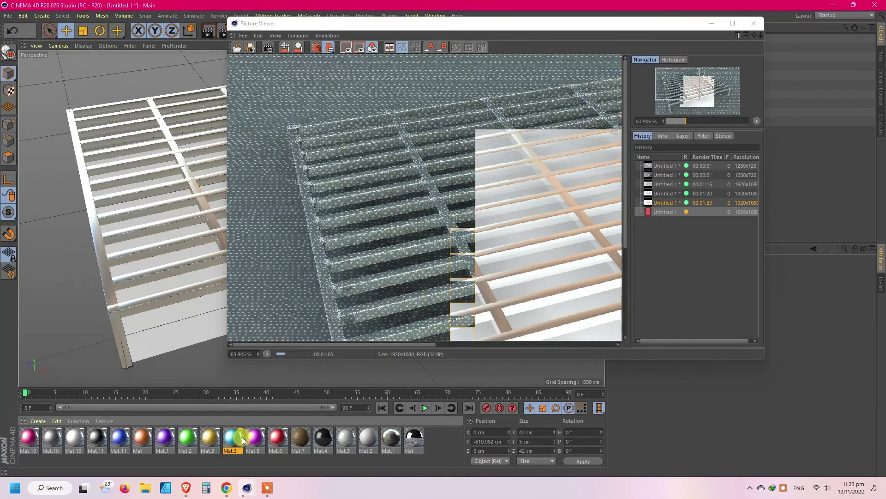
Step: Close the Picture Viewer and replace the materials on Cloner, Cloner.1 and Cloner.2 with the grey Mat.10
left_click(755, 23)
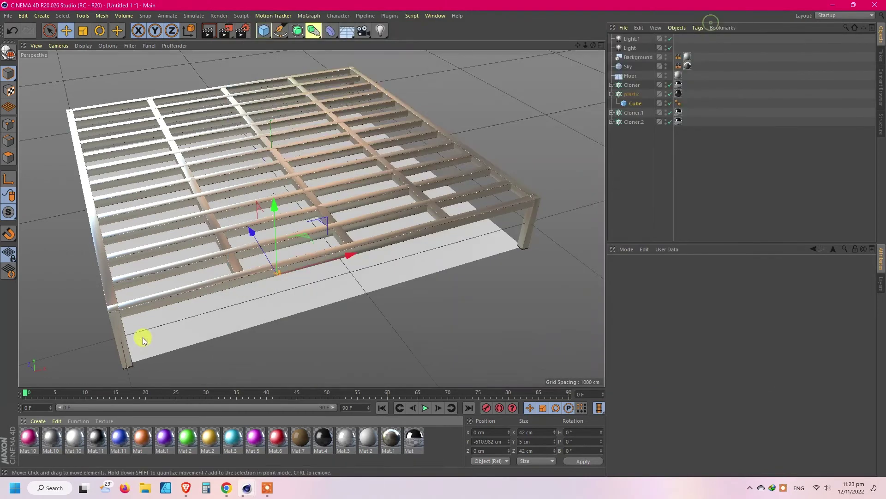
mouse_move(238, 361)
left_mouse_down()
mouse_move(678, 93)
mouse_move(678, 85)
left_mouse_up()
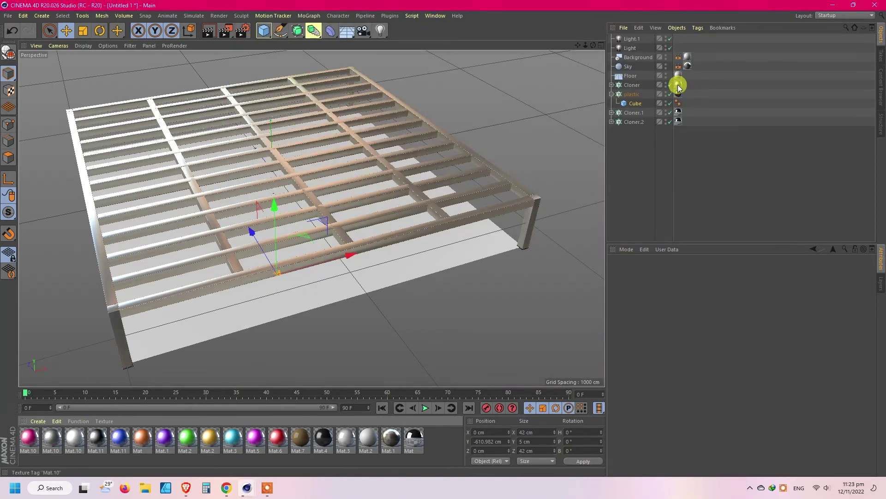
mouse_move(62, 423)
left_mouse_down()
mouse_move(659, 91)
mouse_move(678, 113)
left_mouse_up()
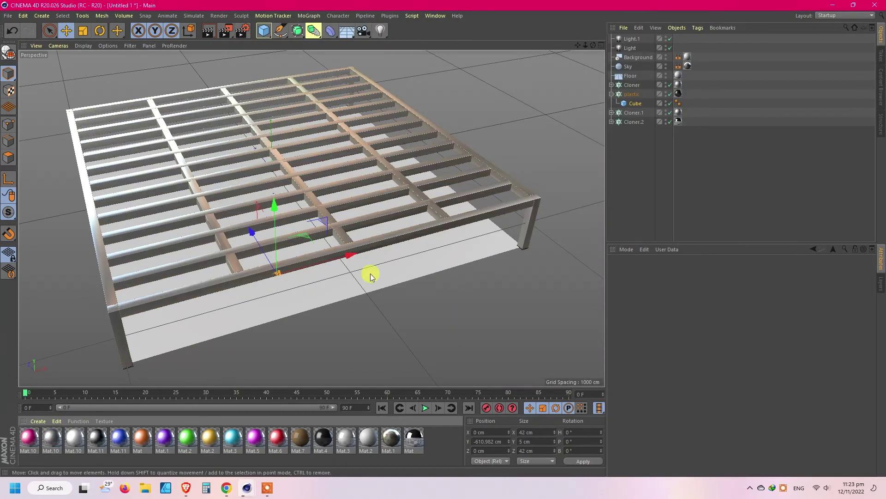
left_click_drag(648, 88, 674, 117)
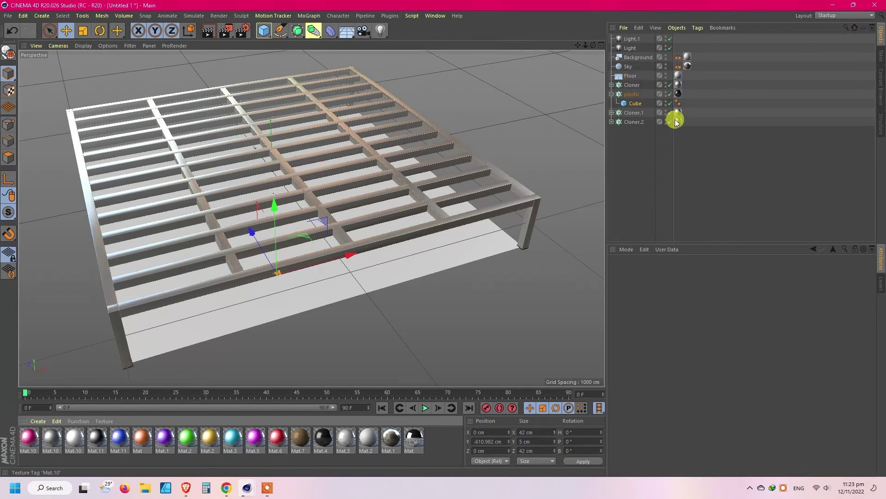
Step: Restart the full HD render of the frame with Mat.10 and display the running render in the Picture Viewer
left_click(228, 30)
left_click(457, 272)
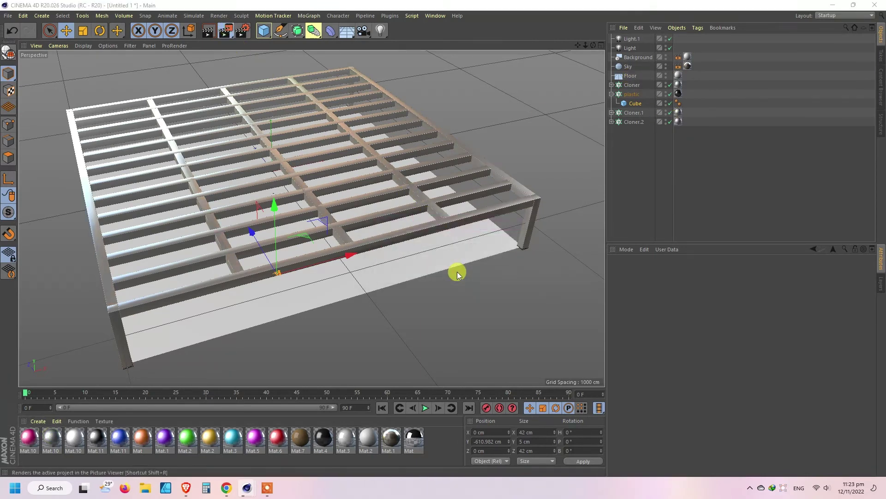
scroll(385, 160, "down", 2)
scroll(525, 235, "up", 3)
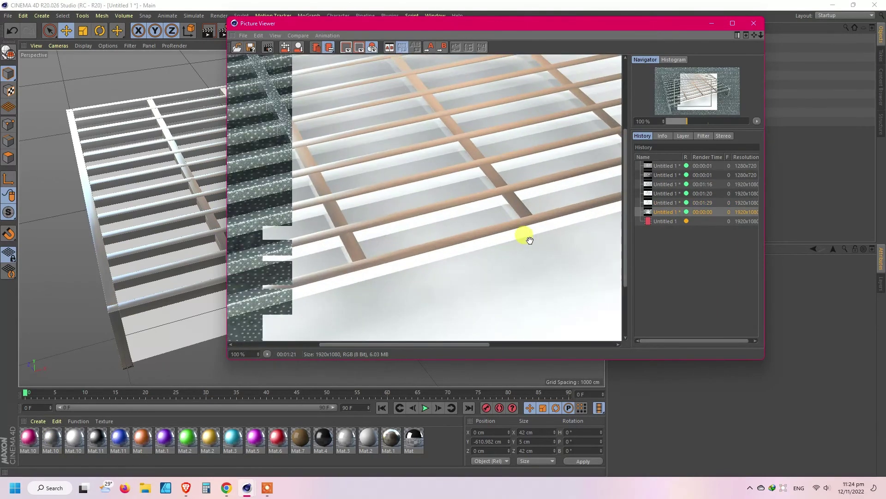
left_click(659, 222)
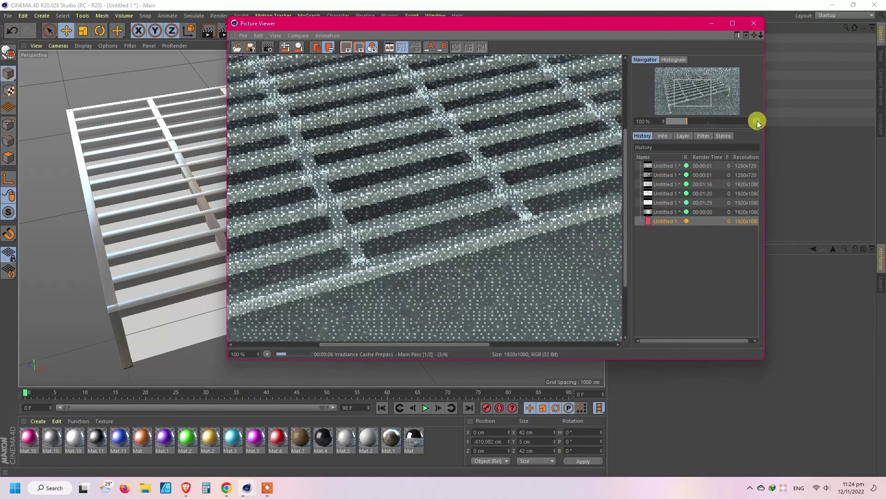
Step: Enlarge the Picture Viewer window, fit the whole render inside it, and minimize the viewer
left_click(757, 121)
left_click_drag(761, 359, 855, 416)
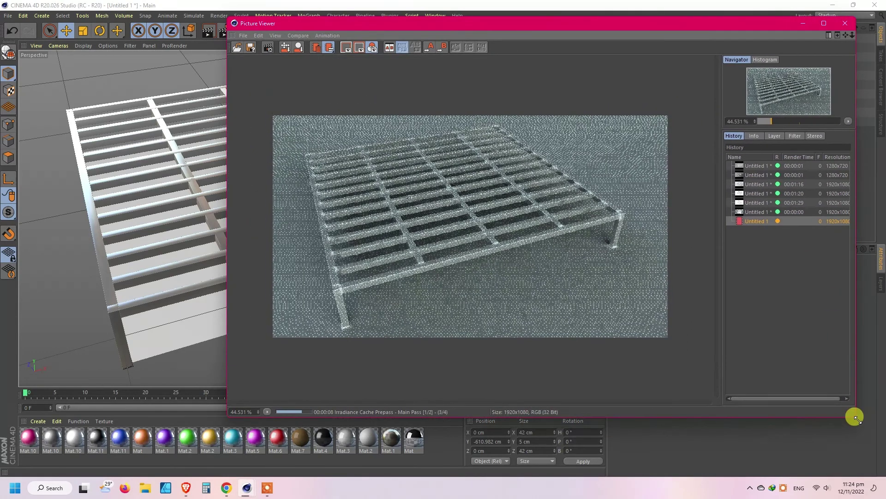
left_click_drag(658, 16, 659, 39)
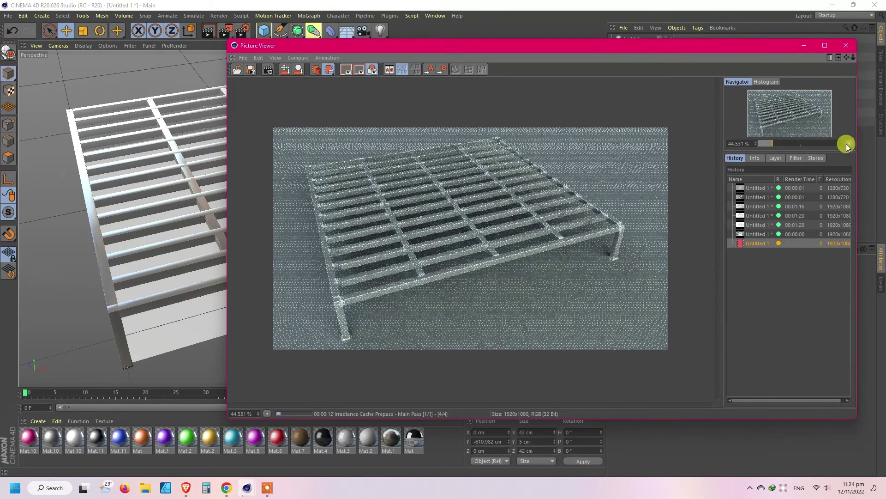
left_click(848, 144)
left_click(847, 151)
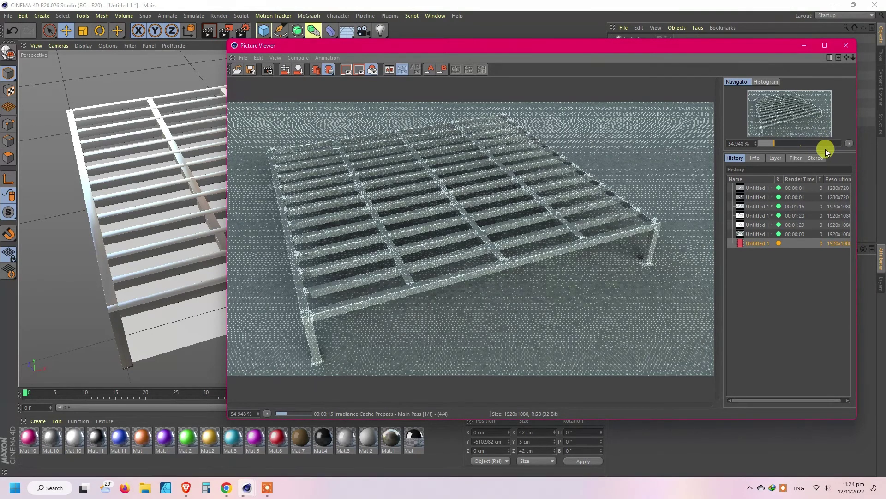
left_click(804, 46)
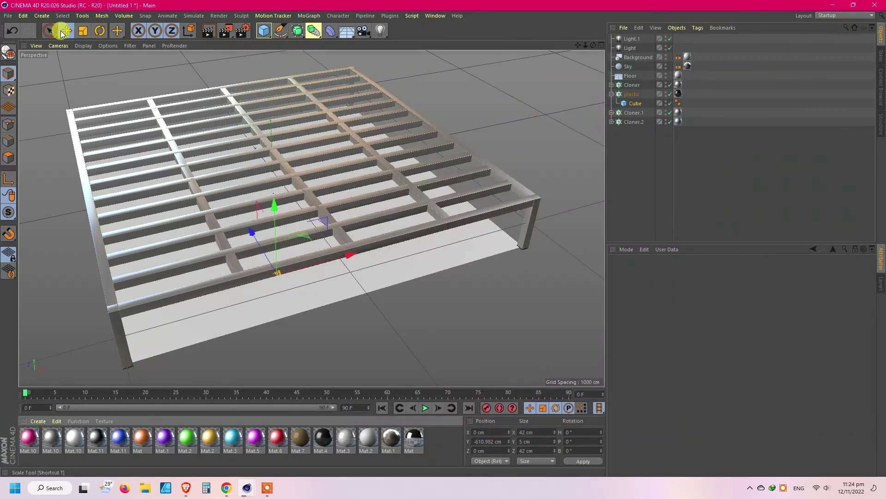
Step: Save the project as steel in the D folder of drive D
left_click(8, 15)
left_click(18, 89)
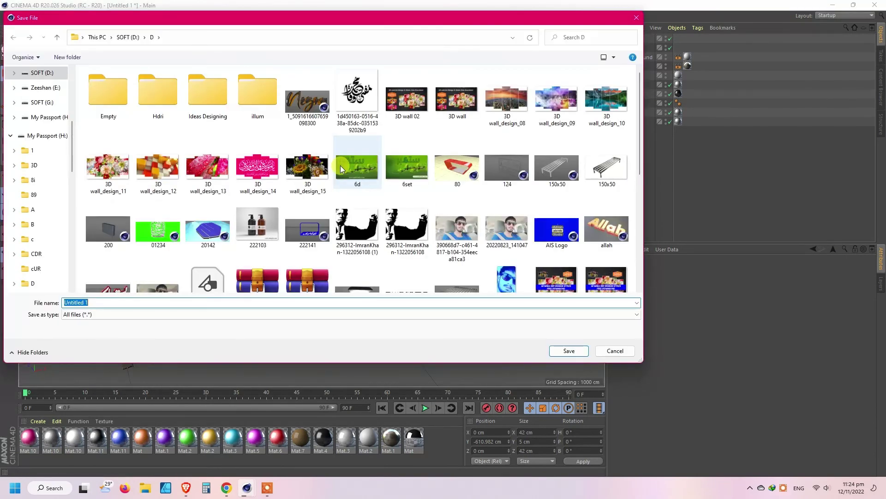
type("steel")
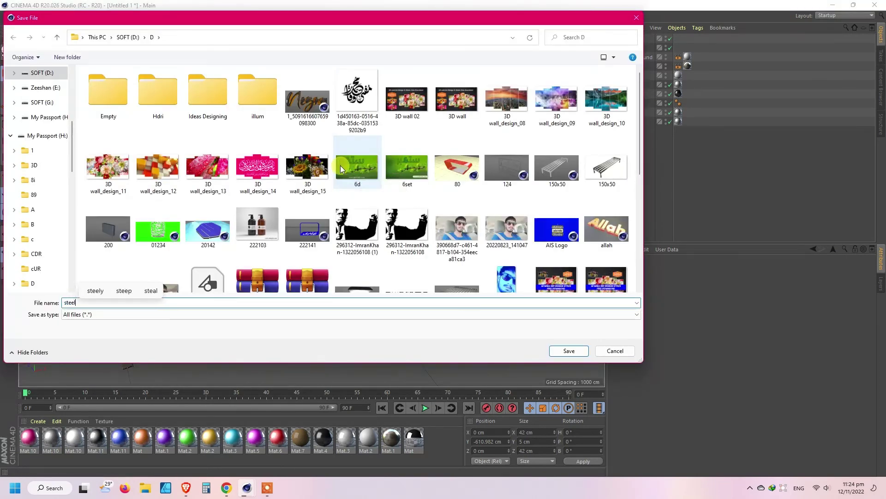
key("Return")
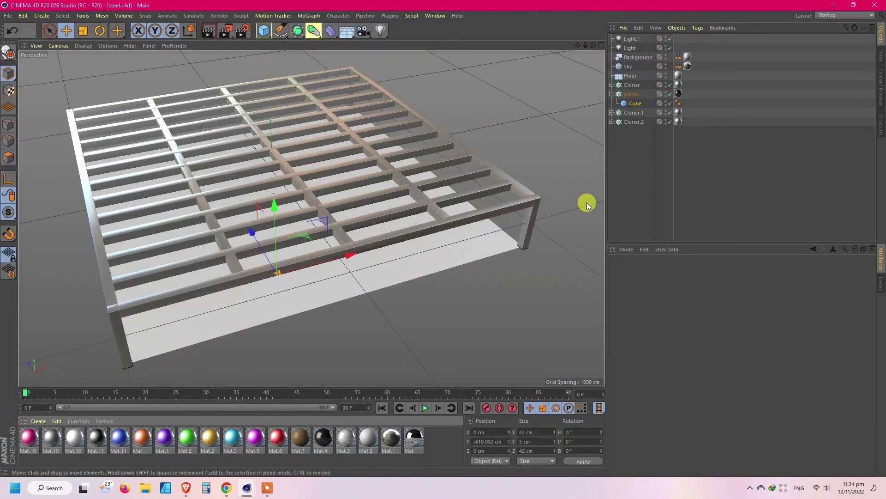
Step: Switch to File Explorer and open the finished frame render bgf from drive D
left_click(832, 6)
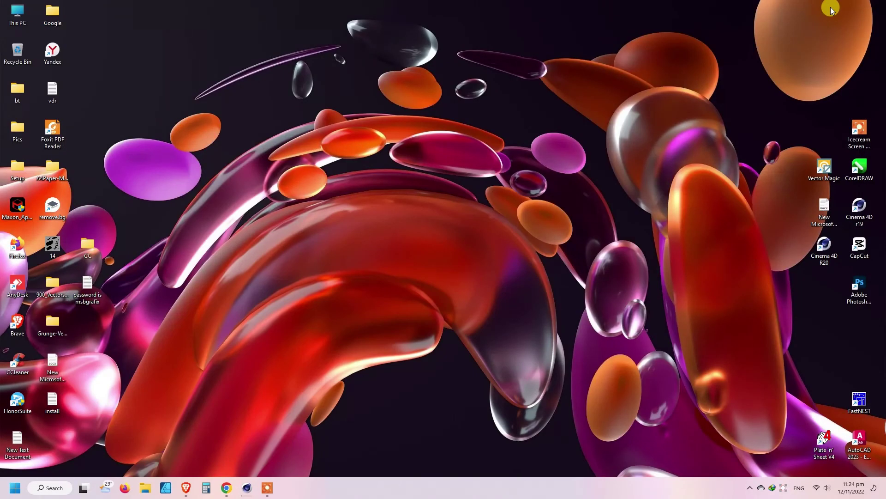
double_click(17, 12)
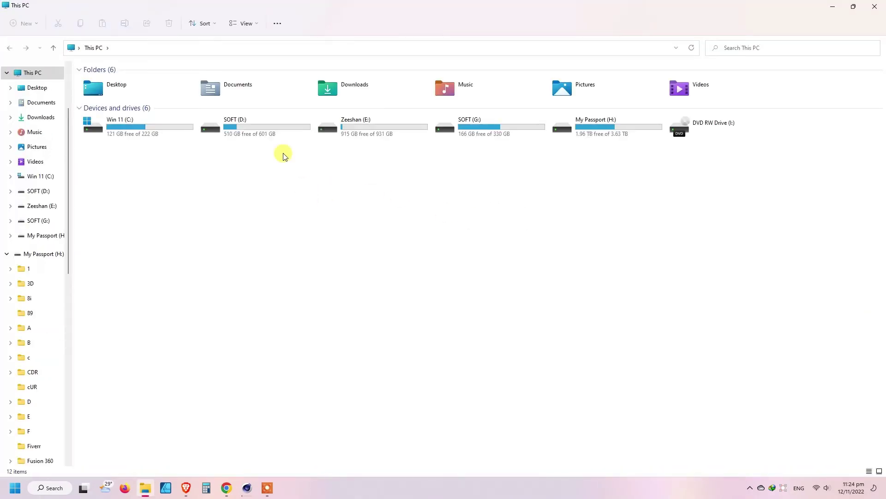
double_click(271, 135)
double_click(462, 206)
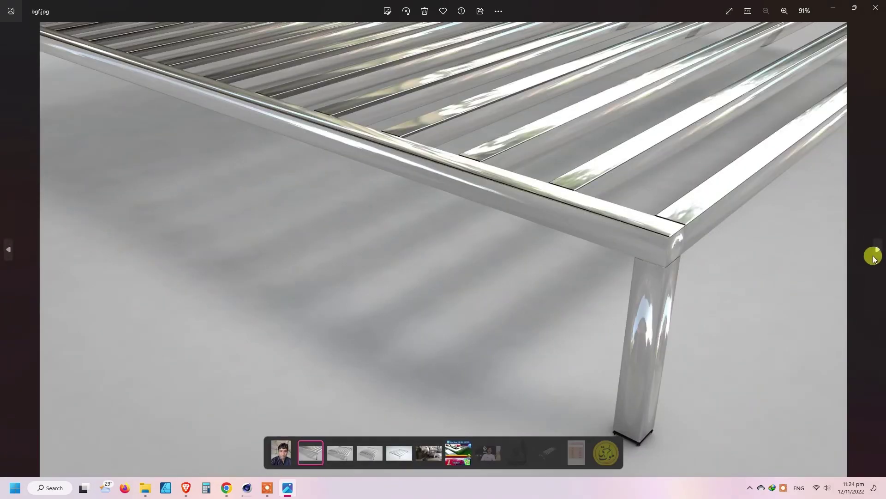
Step: View the frame renders cdsa, dfwe and v dvd, return to bgf, and close the image viewer
left_click(877, 251)
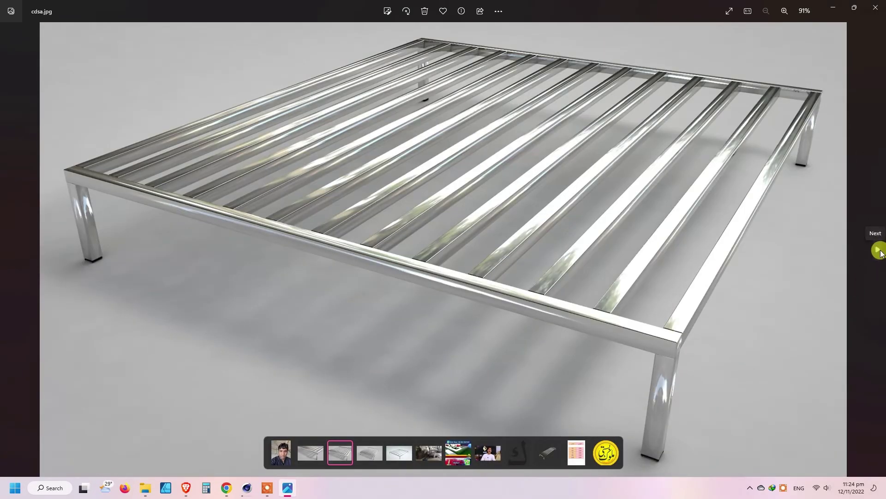
left_click(878, 251)
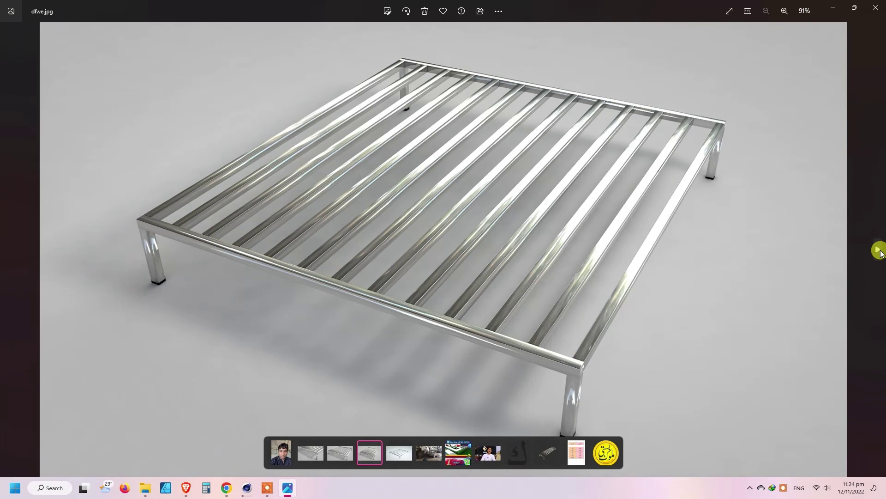
left_click(878, 251)
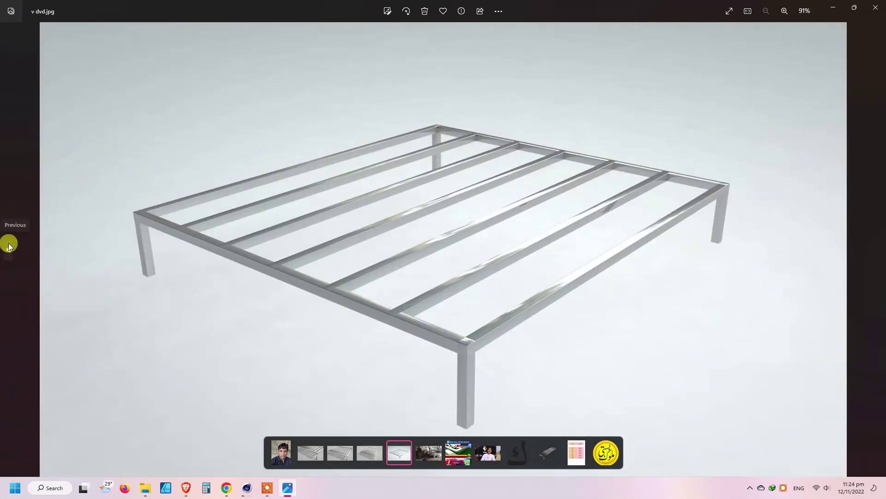
left_click(9, 246)
left_click(9, 246)
left_click(8, 246)
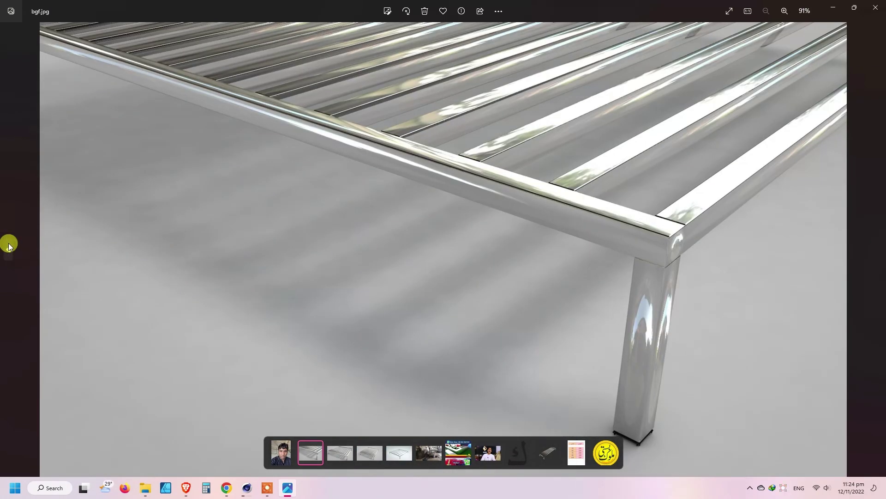
left_click(875, 7)
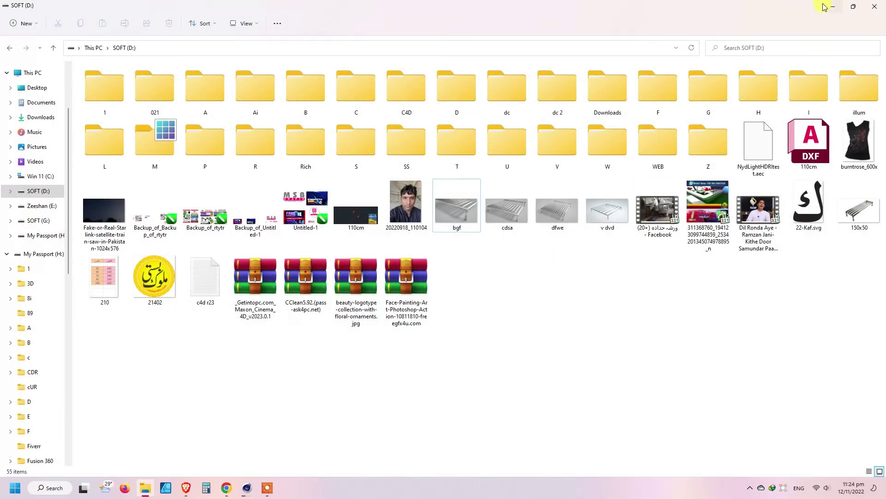
left_click(827, 8)
left_click(227, 488)
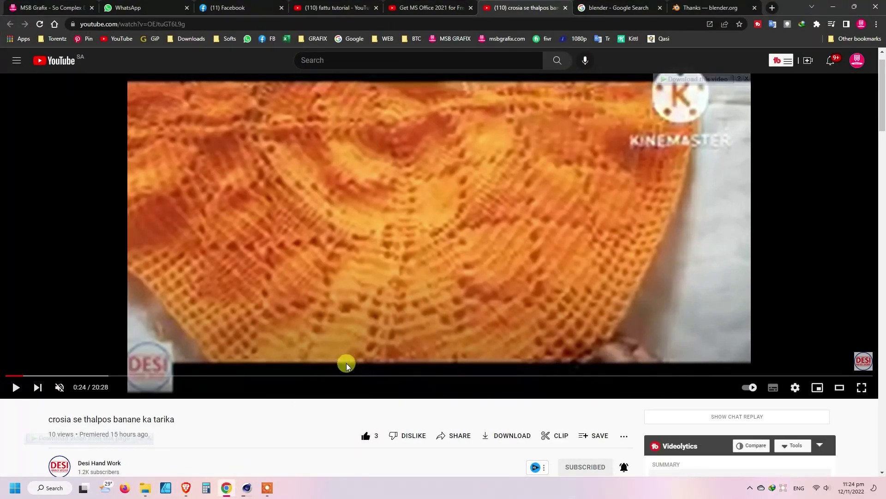
left_click(335, 7)
left_click(424, 7)
left_click(521, 7)
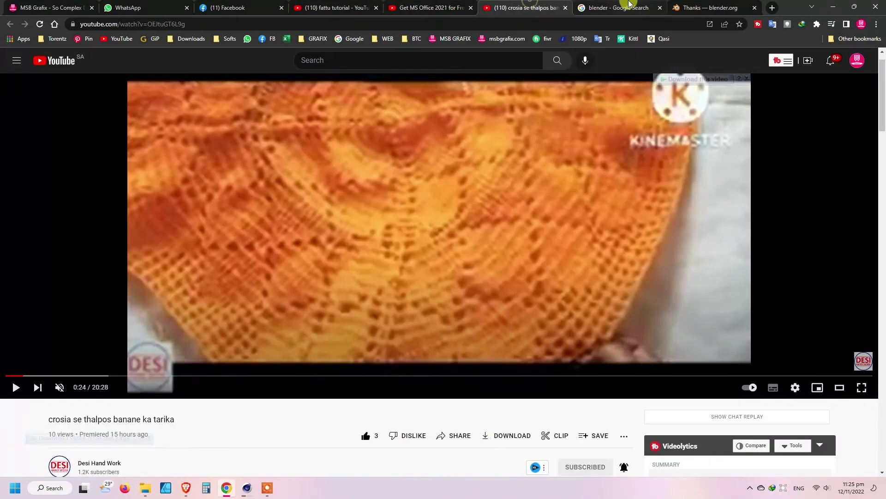
left_click(619, 8)
left_click(743, 7)
left_click(834, 7)
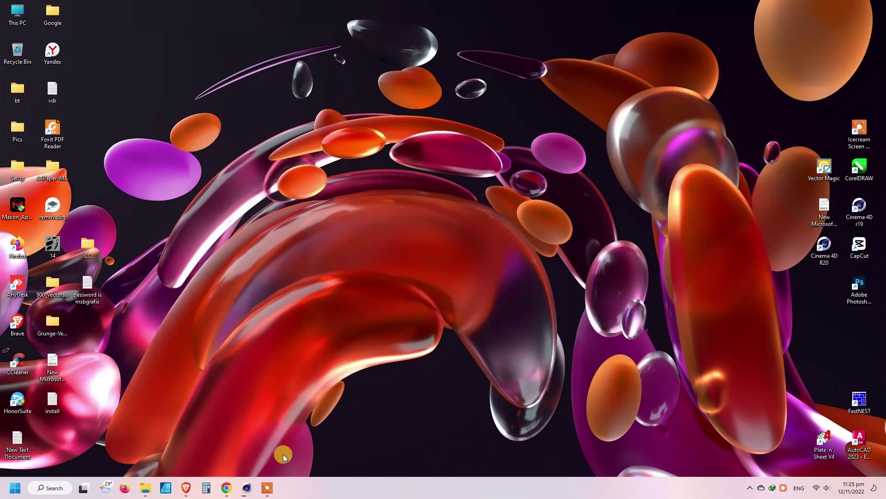